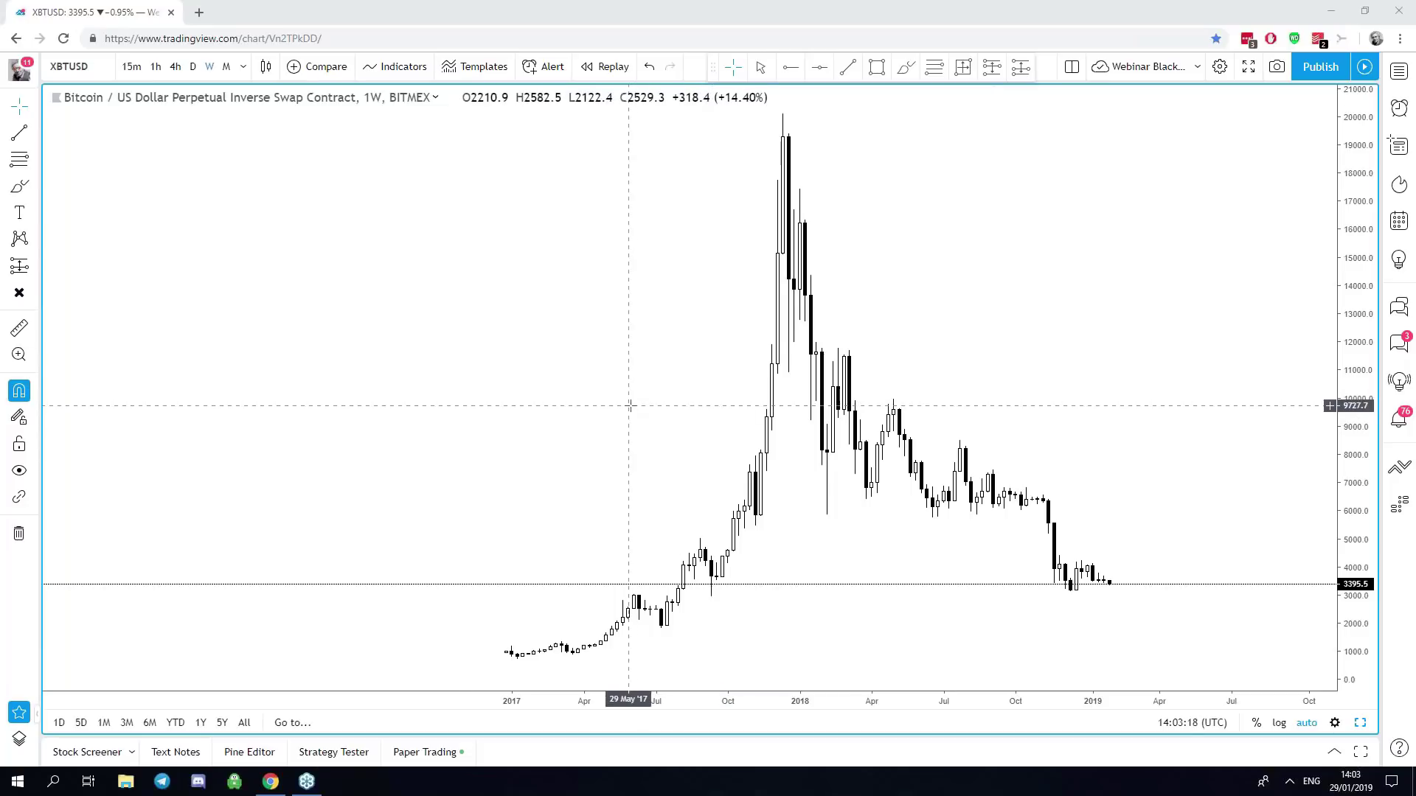
Pan the weekly XBTUSD chart left to leave empty space after early 2019.
left_click_drag(629, 401, 546, 408)
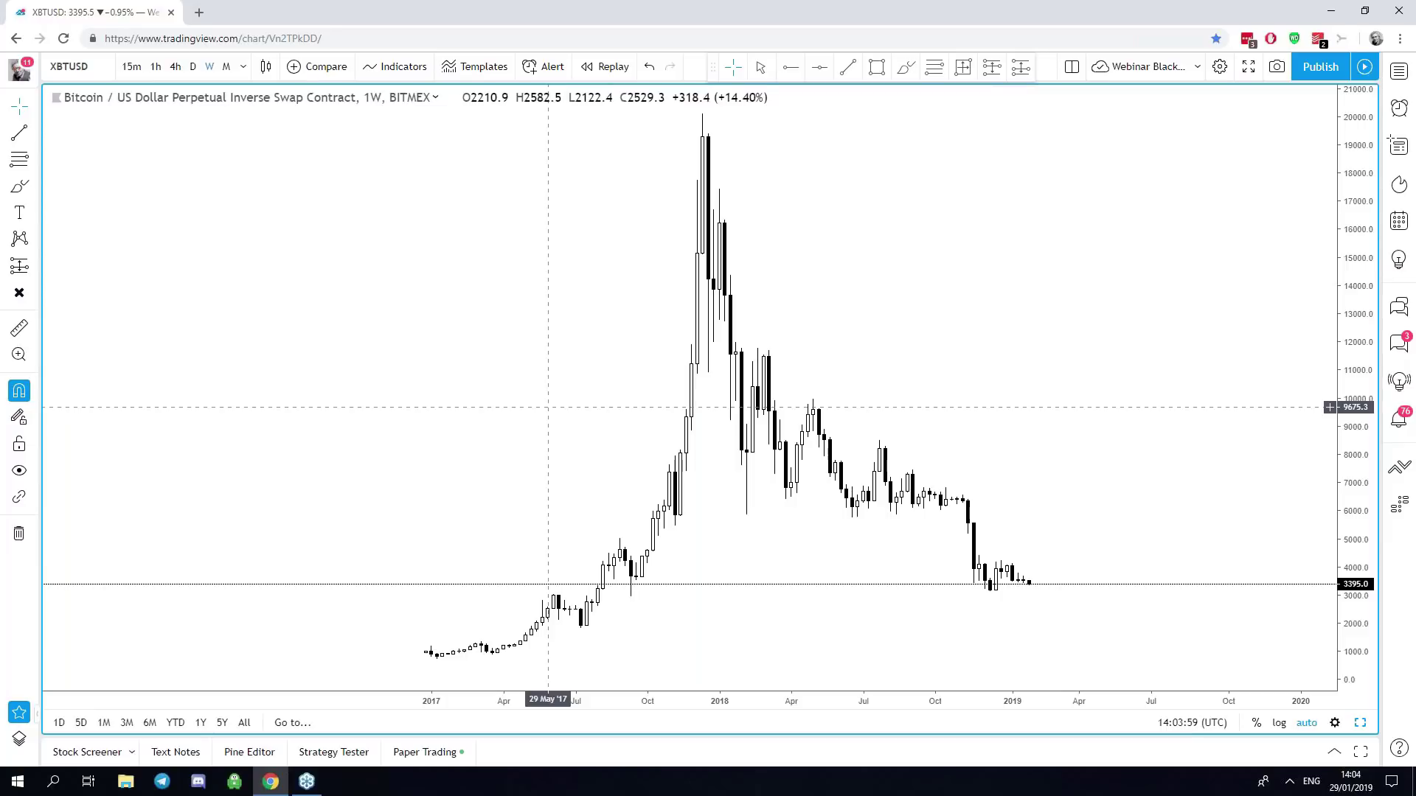
Zoom the weekly chart so the 2017 to early-2019 candles fill the view.
scroll(575, 413, "up", 5)
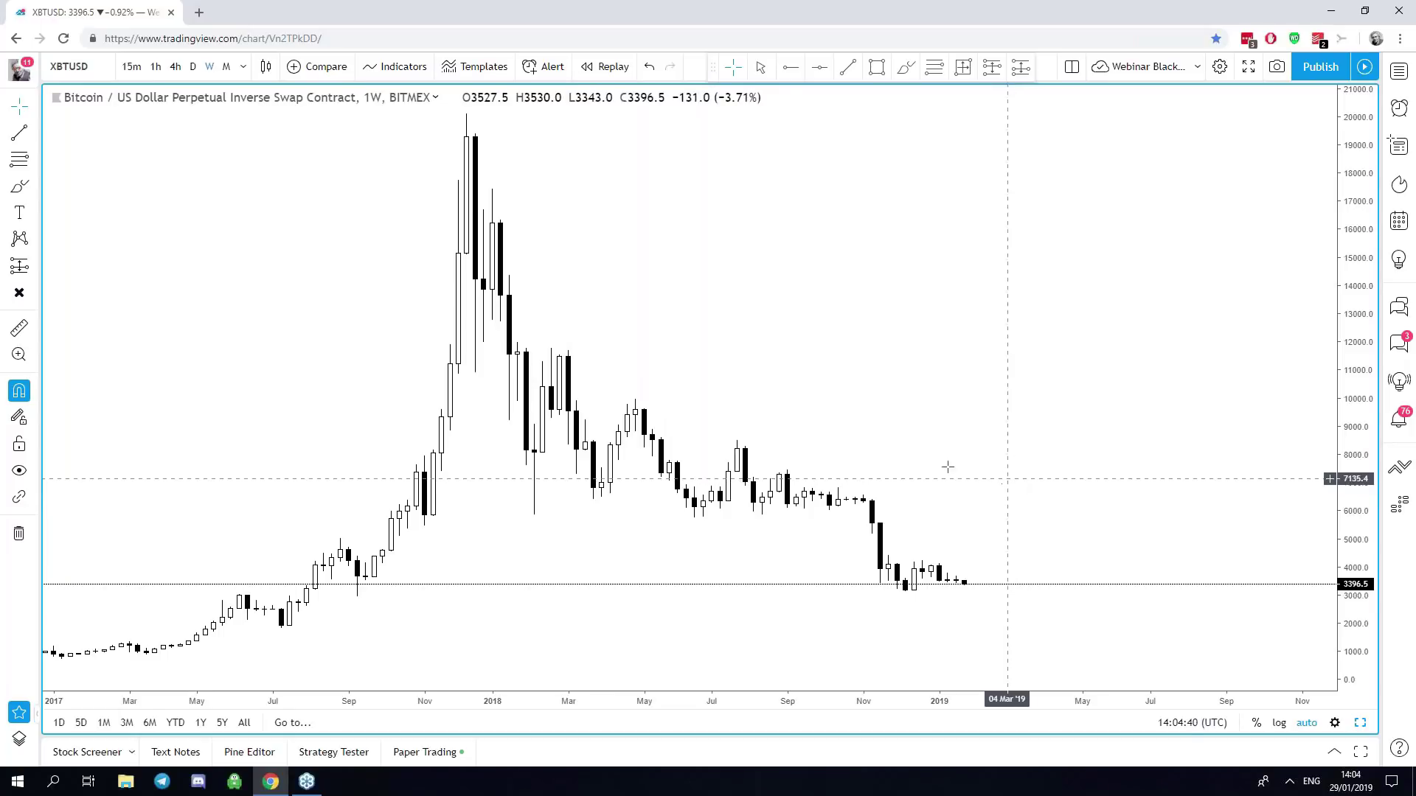
Switch the Bitcoin chart to monthly candles and adjust the zoom.
left_click(226, 67)
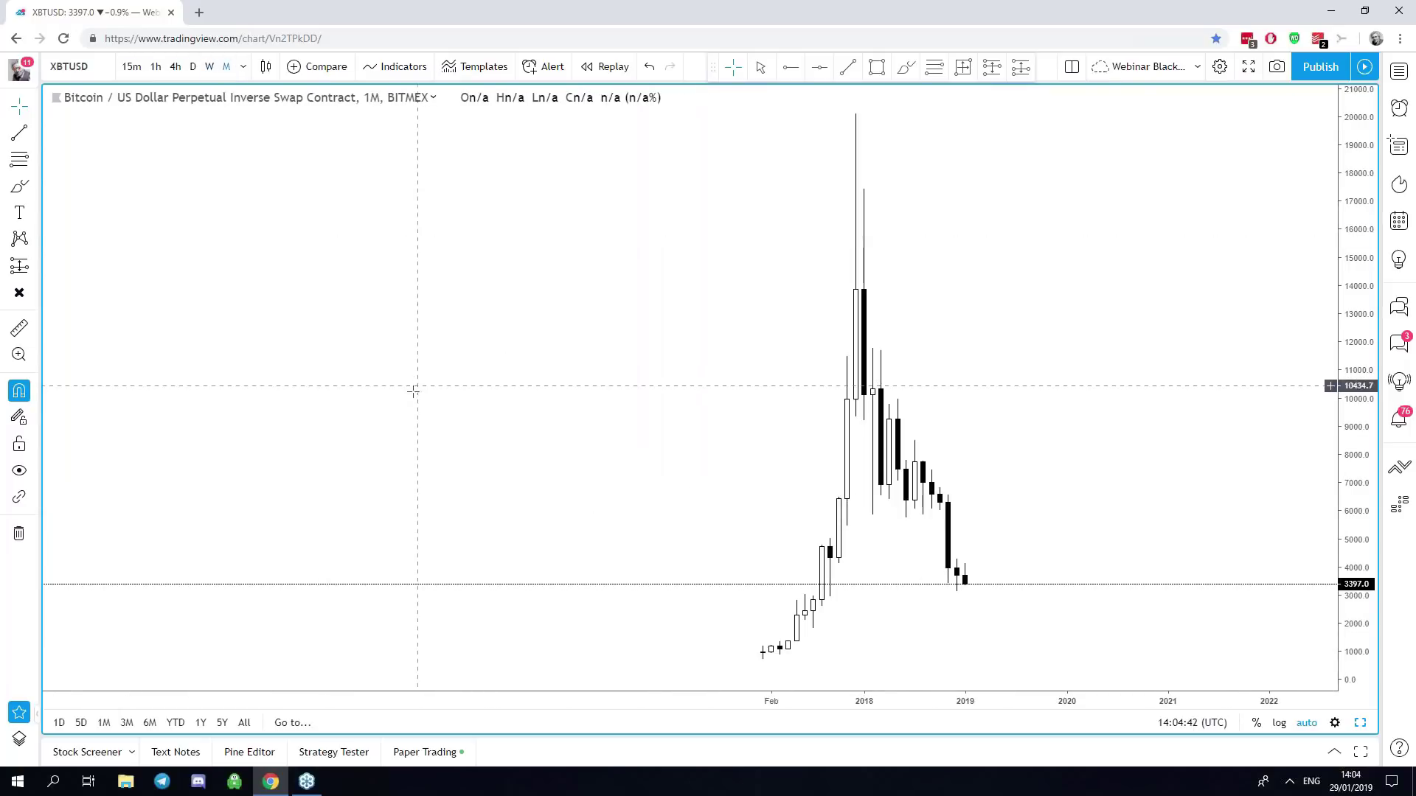
scroll(549, 421, "up", 3)
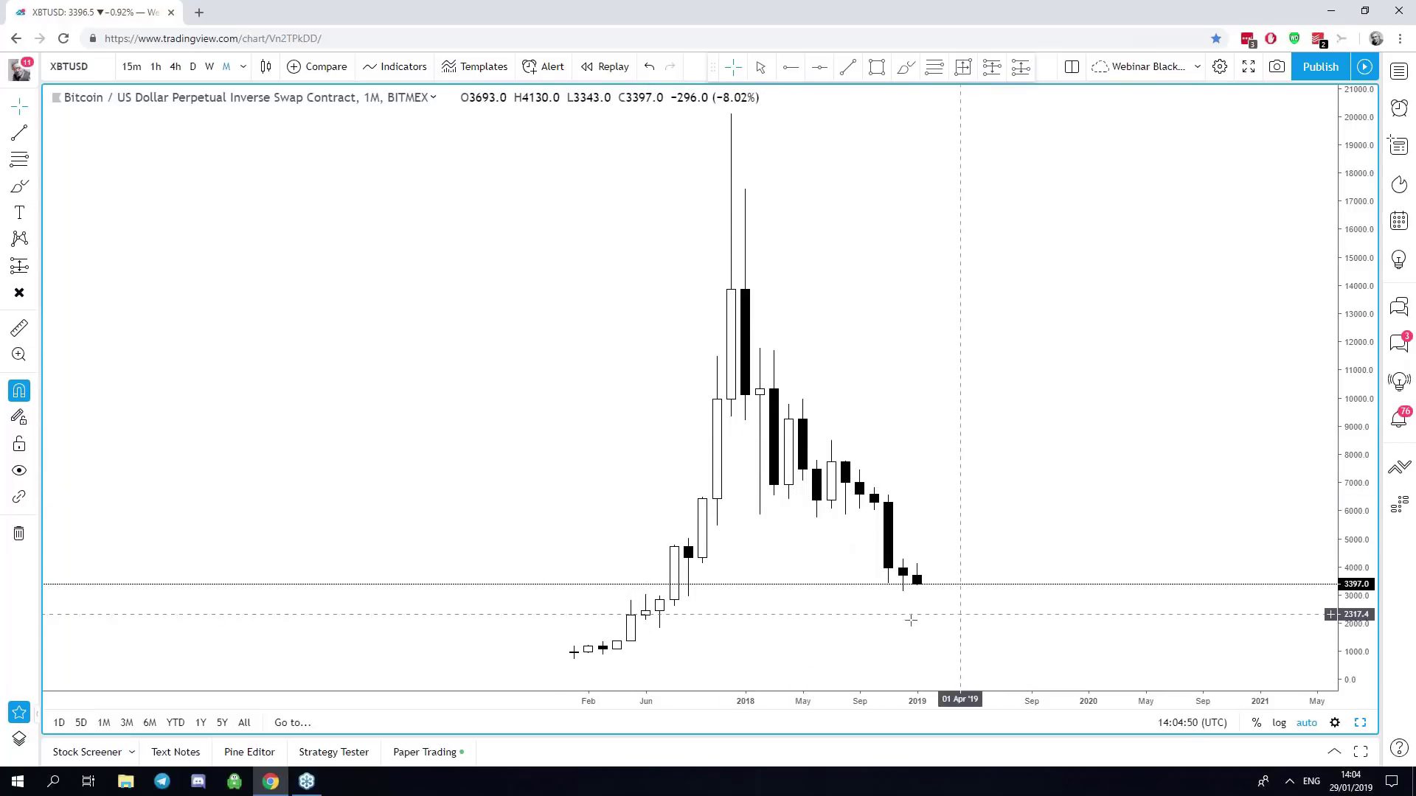
scroll(904, 627, "up", 2)
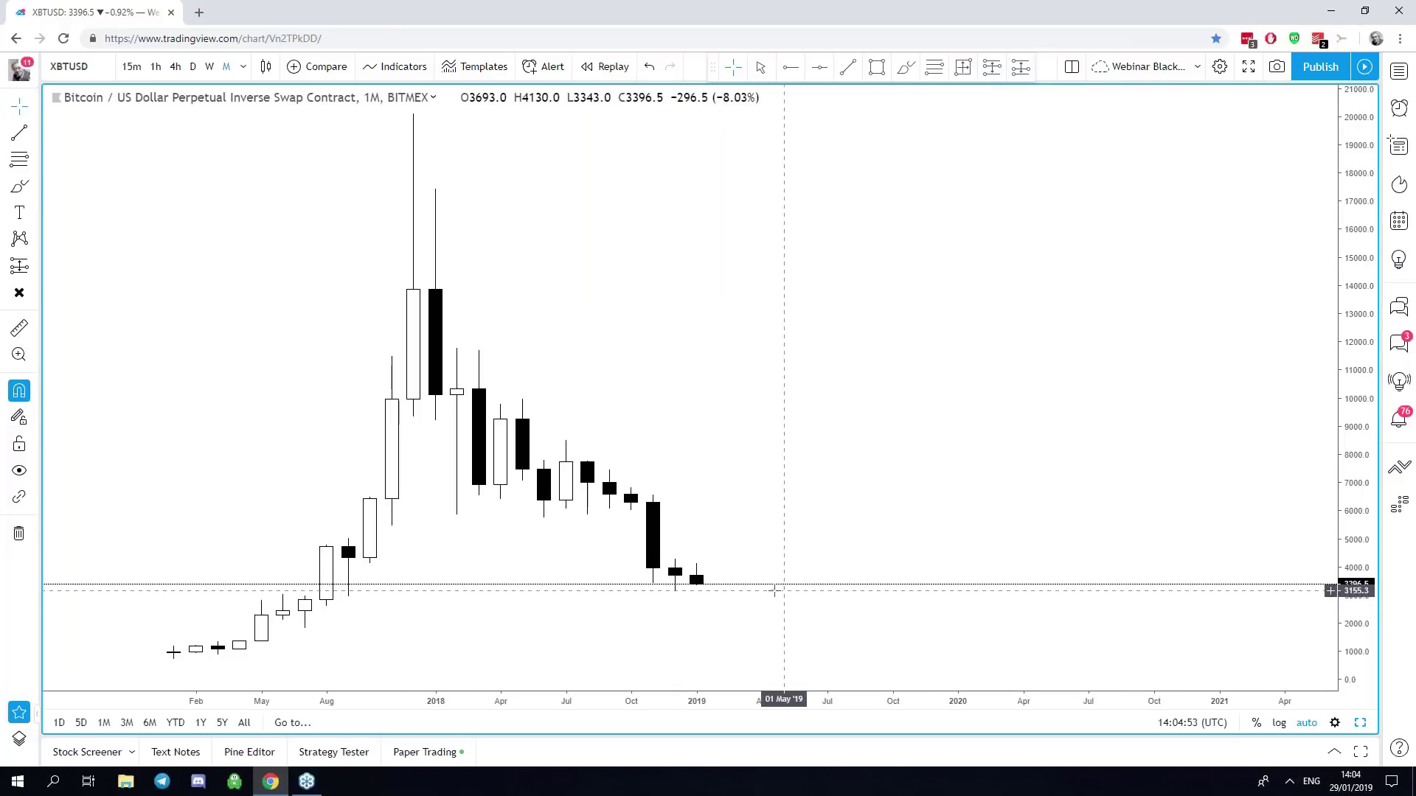
scroll(775, 590, "down", 1)
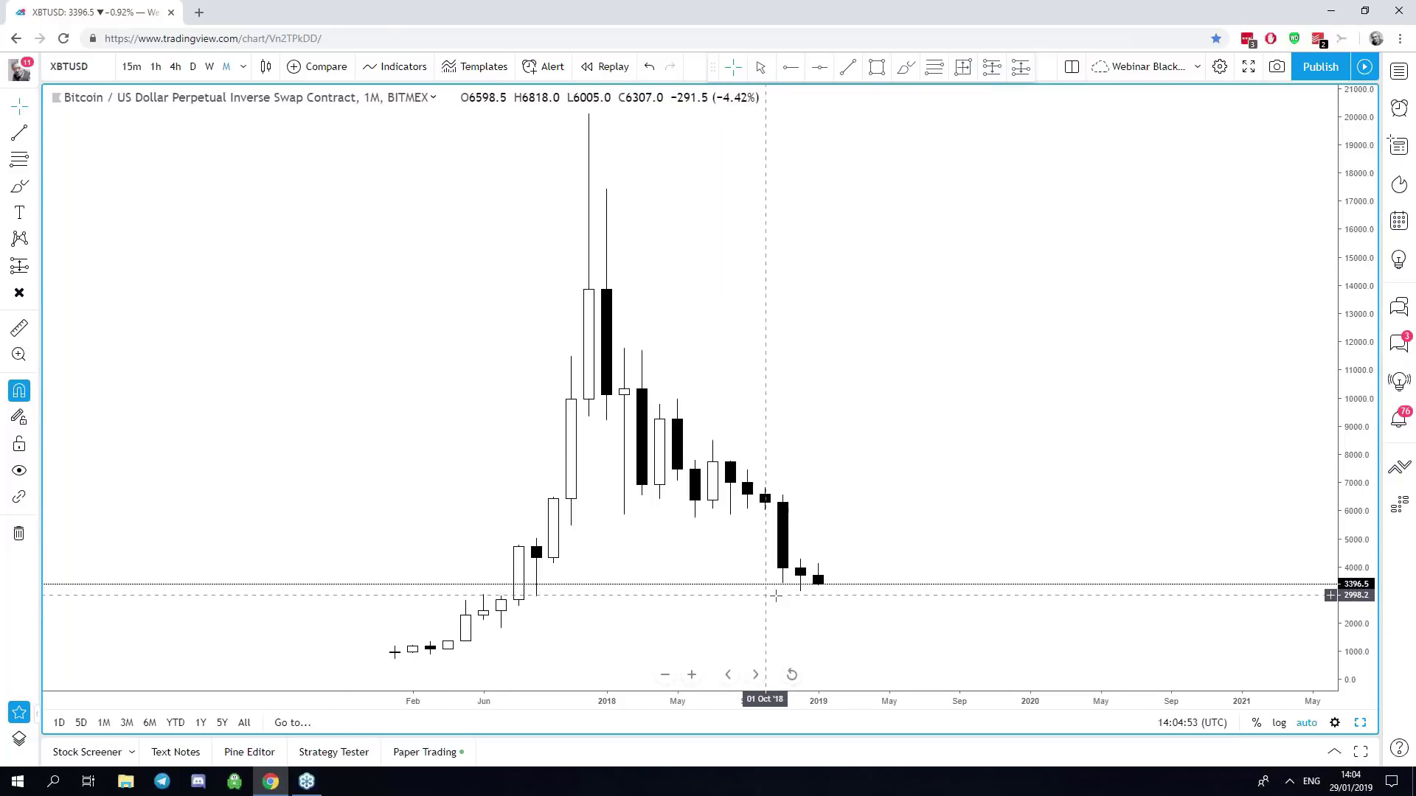
Switch to daily candles and frame January 2017 through February 2019.
left_click(191, 66)
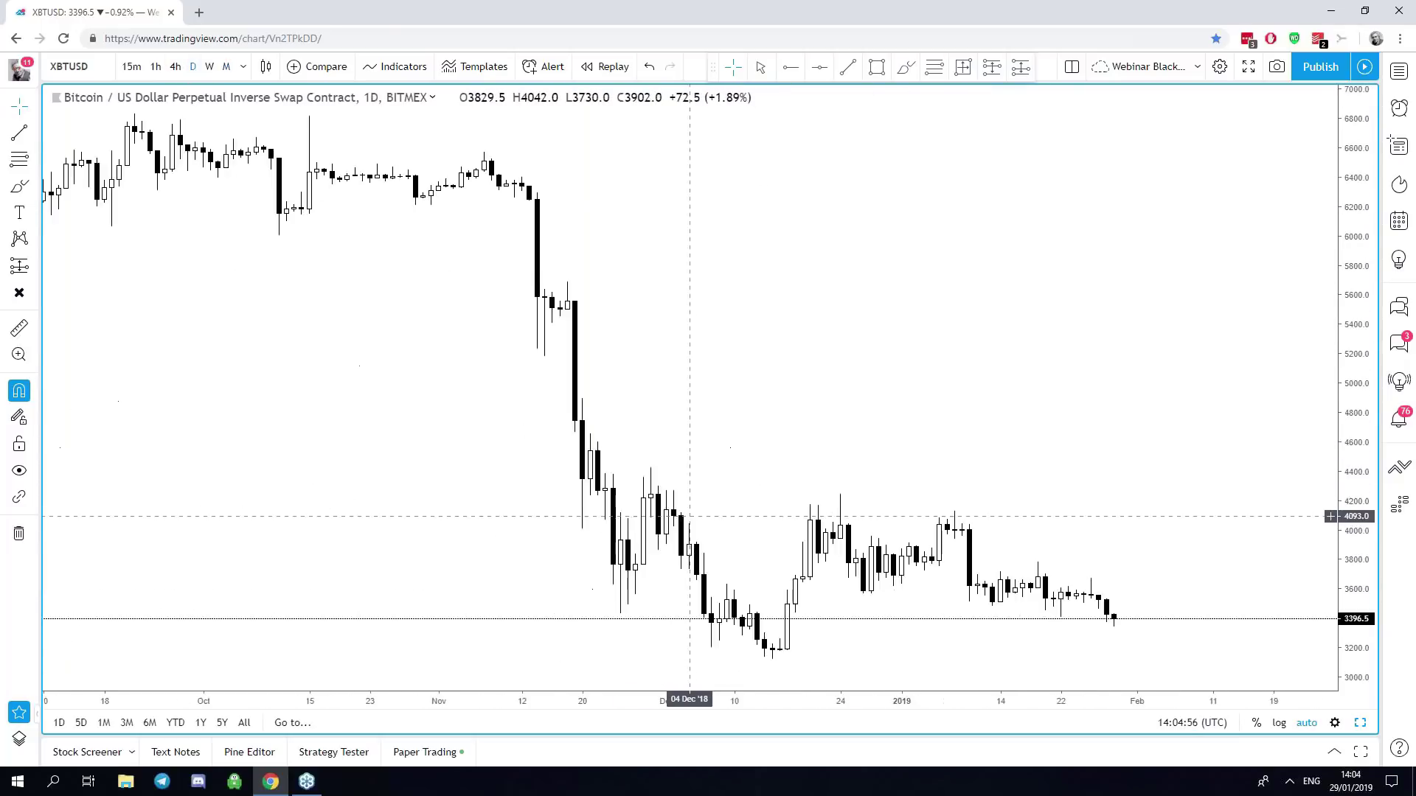
scroll(689, 516, "down", 5)
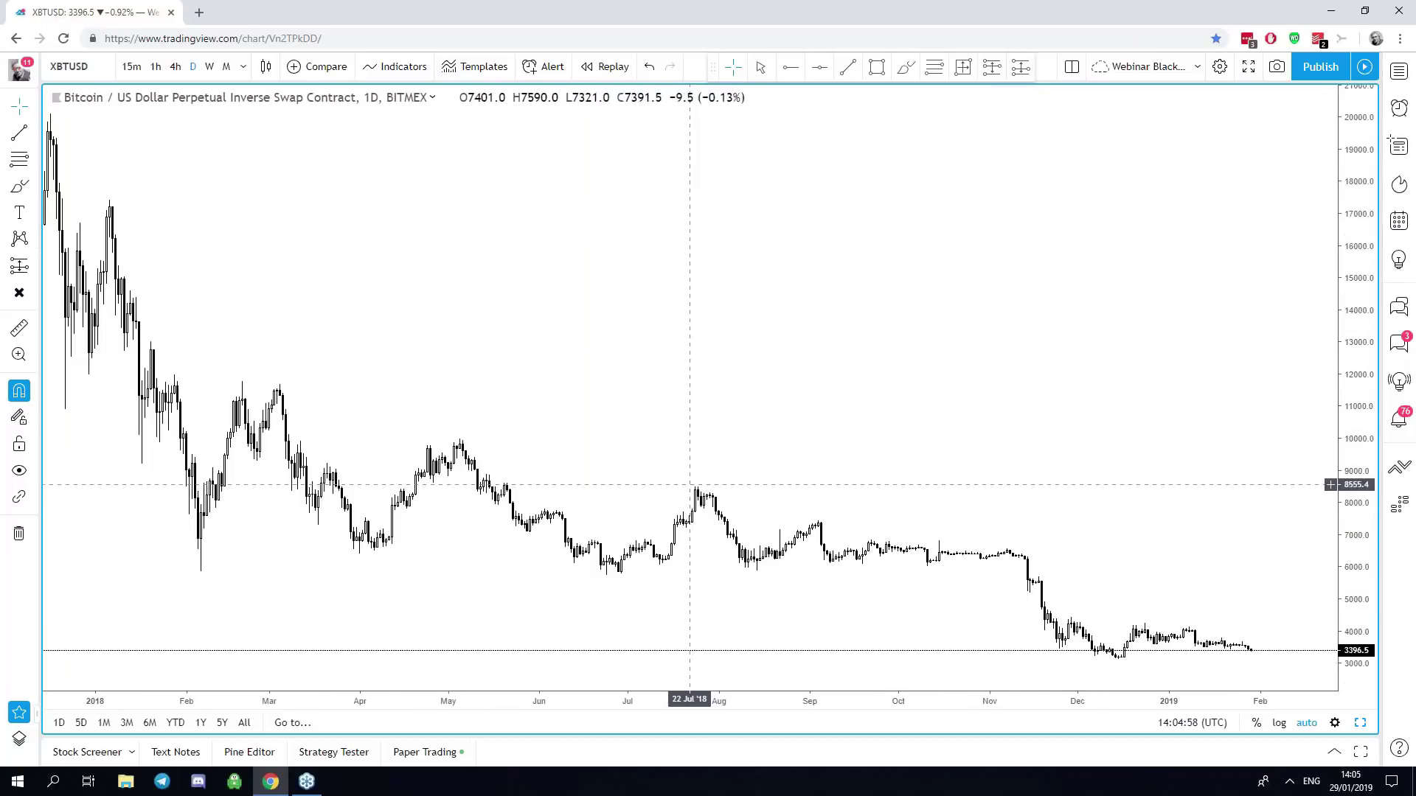
scroll(480, 405, "down", 1)
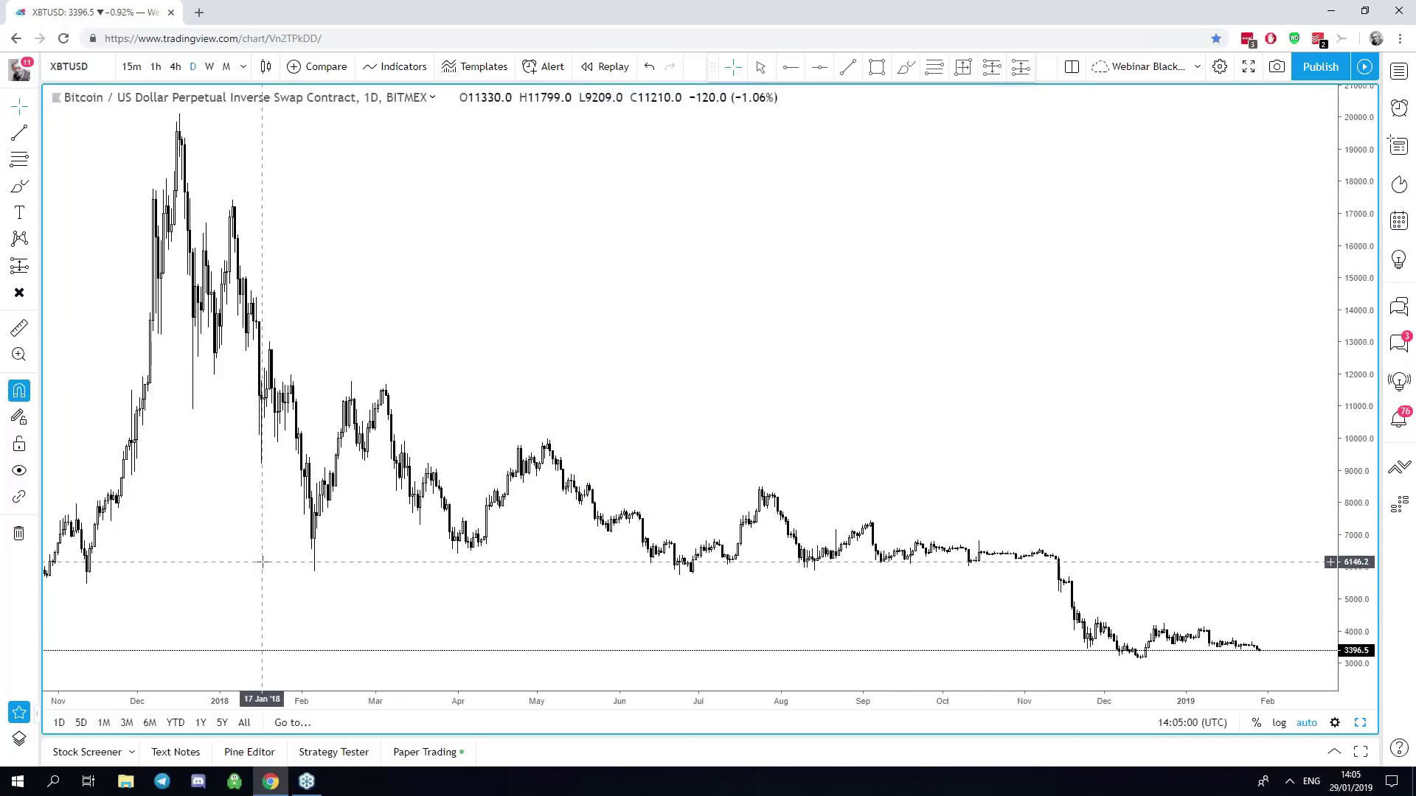
left_click_drag(328, 558, 1076, 579)
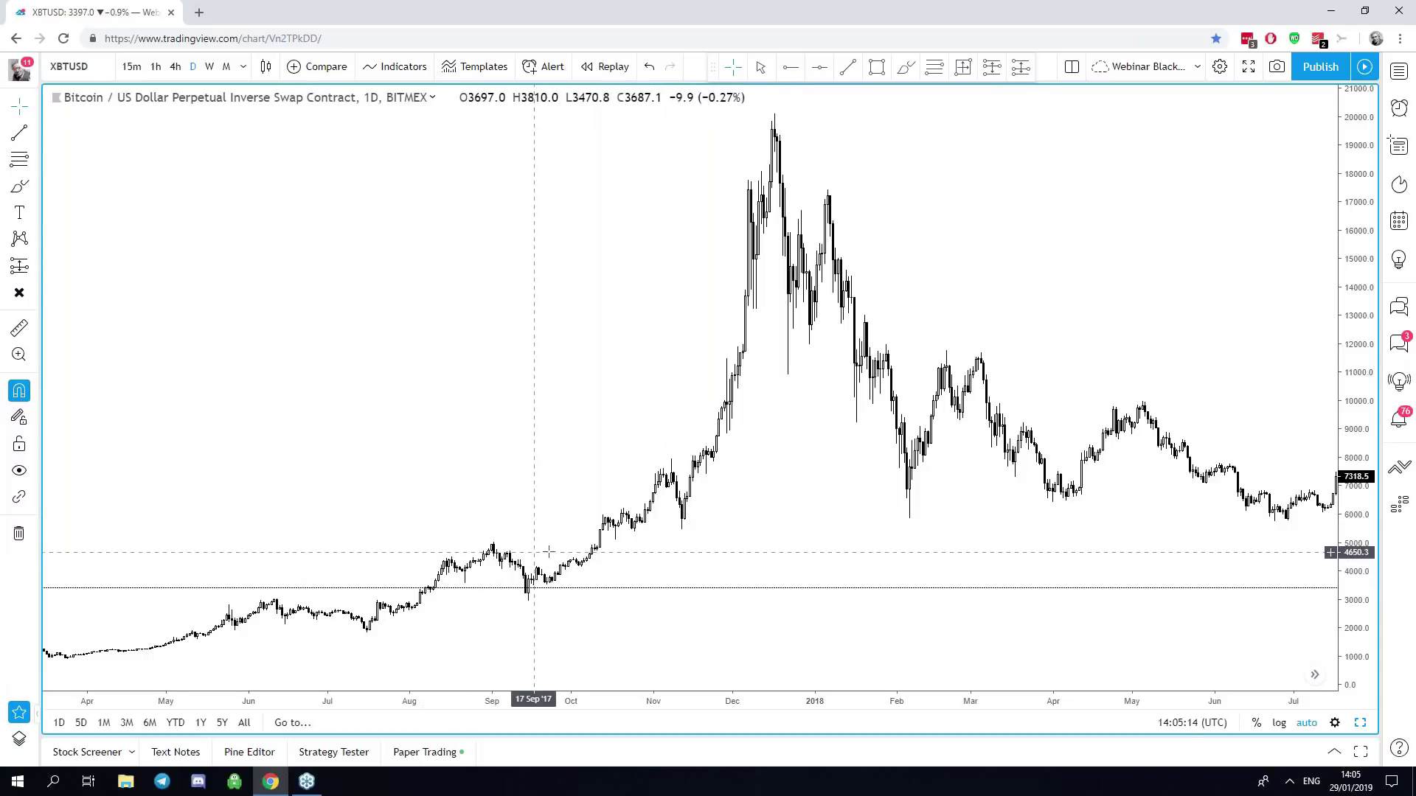
left_click_drag(1122, 568, 430, 568)
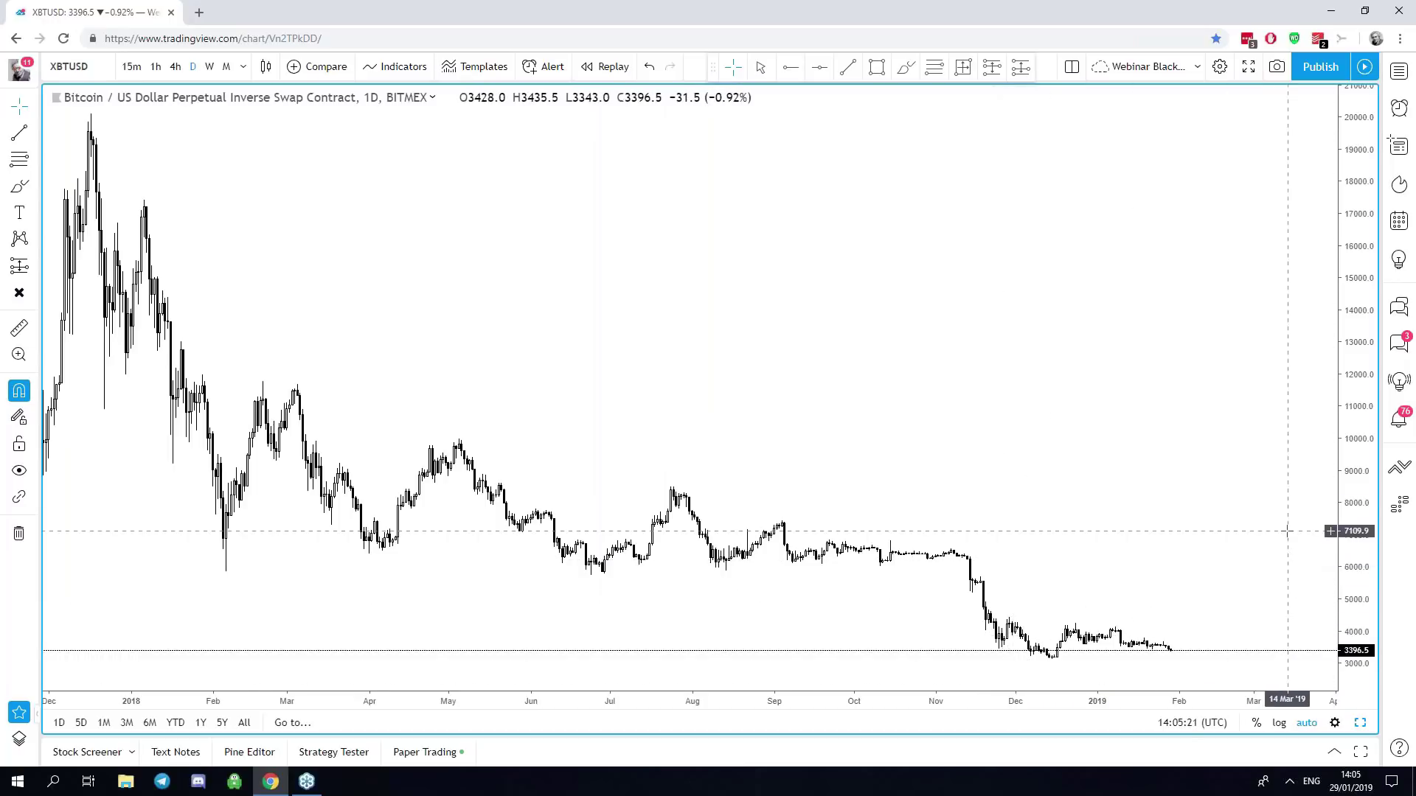
scroll(1201, 534, "down", 3)
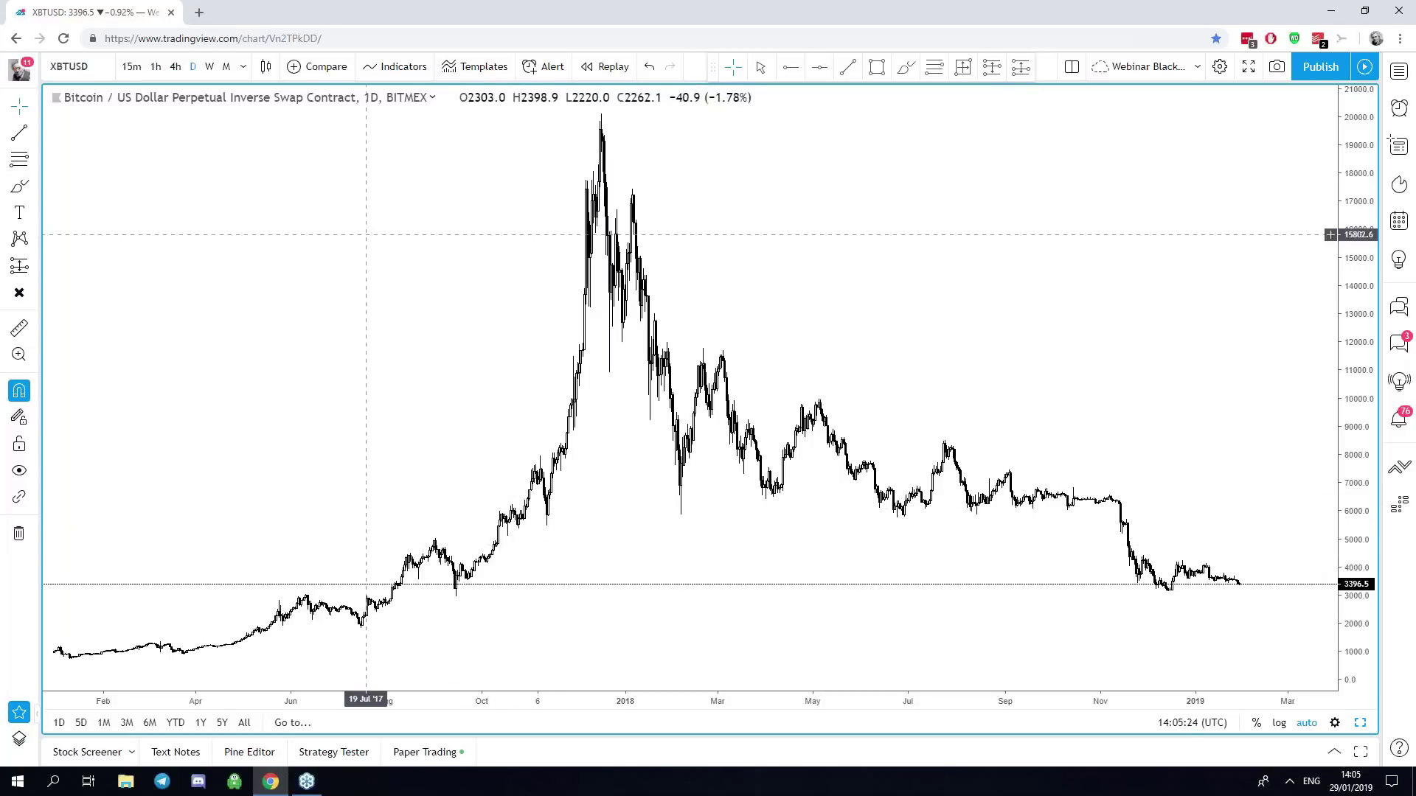
Circle the 2017 pullbacks in red with the Brush, then undo the circles.
left_click(20, 186)
left_click(19, 391)
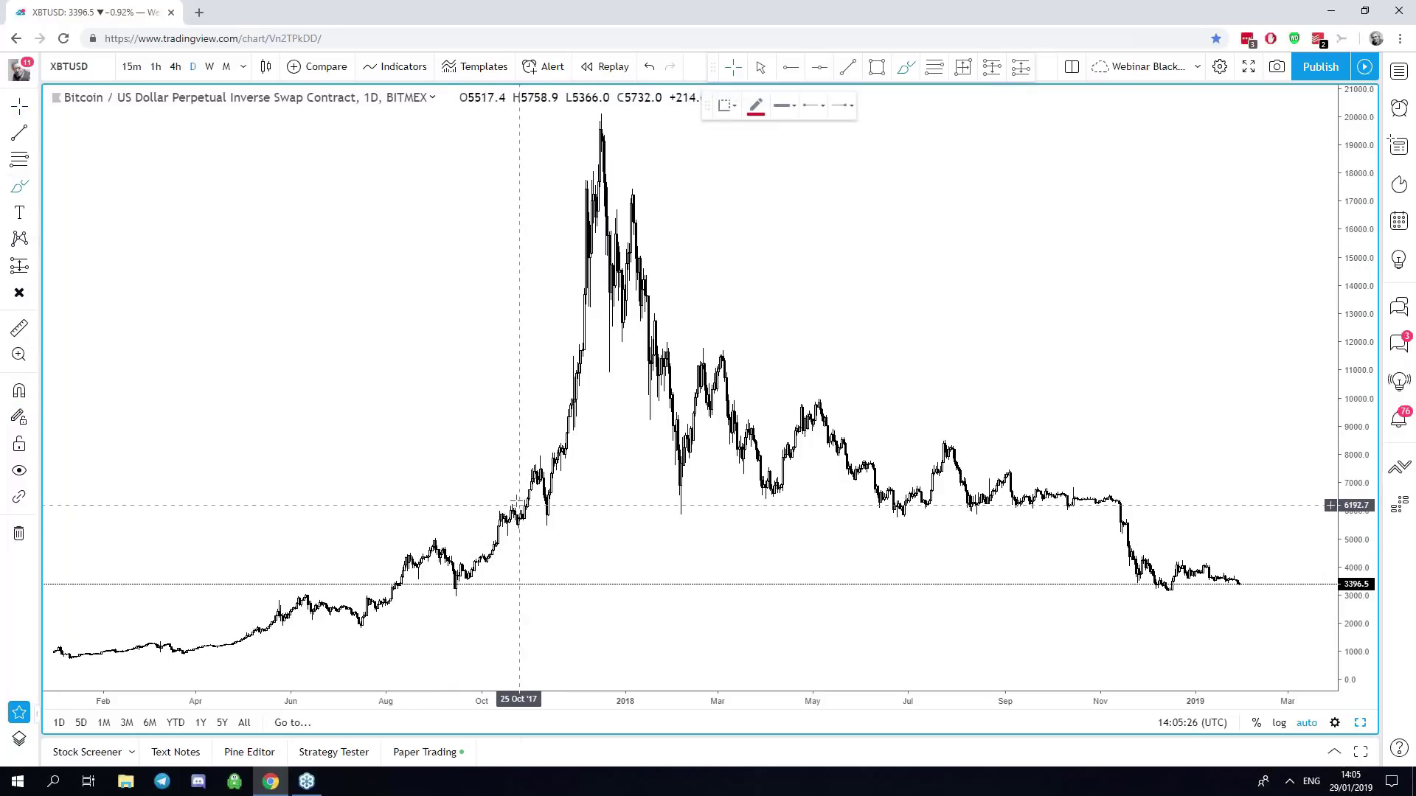
left_click_drag(518, 505, 451, 584)
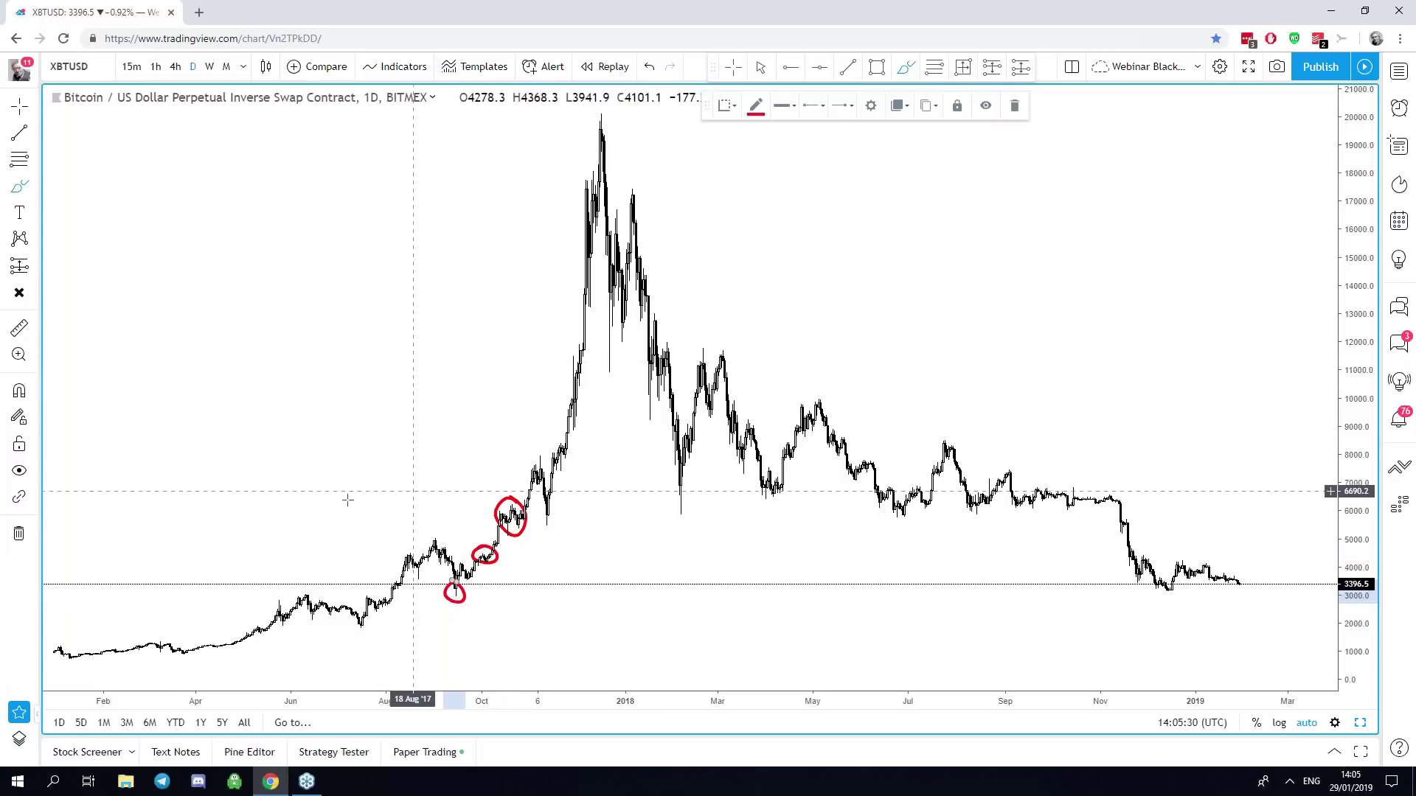
key("ctrl+z")
key("ctrl+z")
key("ctrl+z")
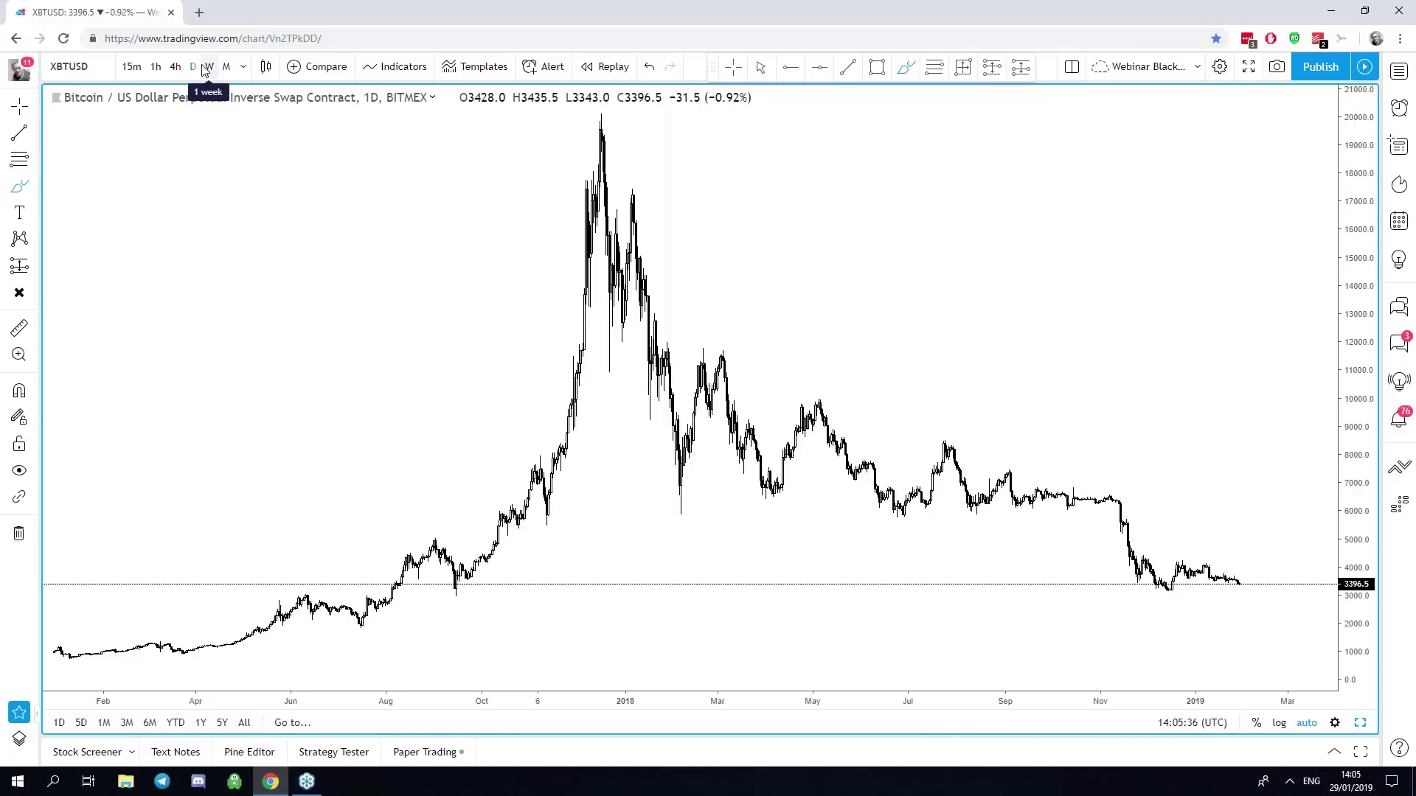
Exit drawing mode and move from weekly to monthly candles, adjusting the view.
left_click(207, 66)
scroll(652, 541, "up", 3)
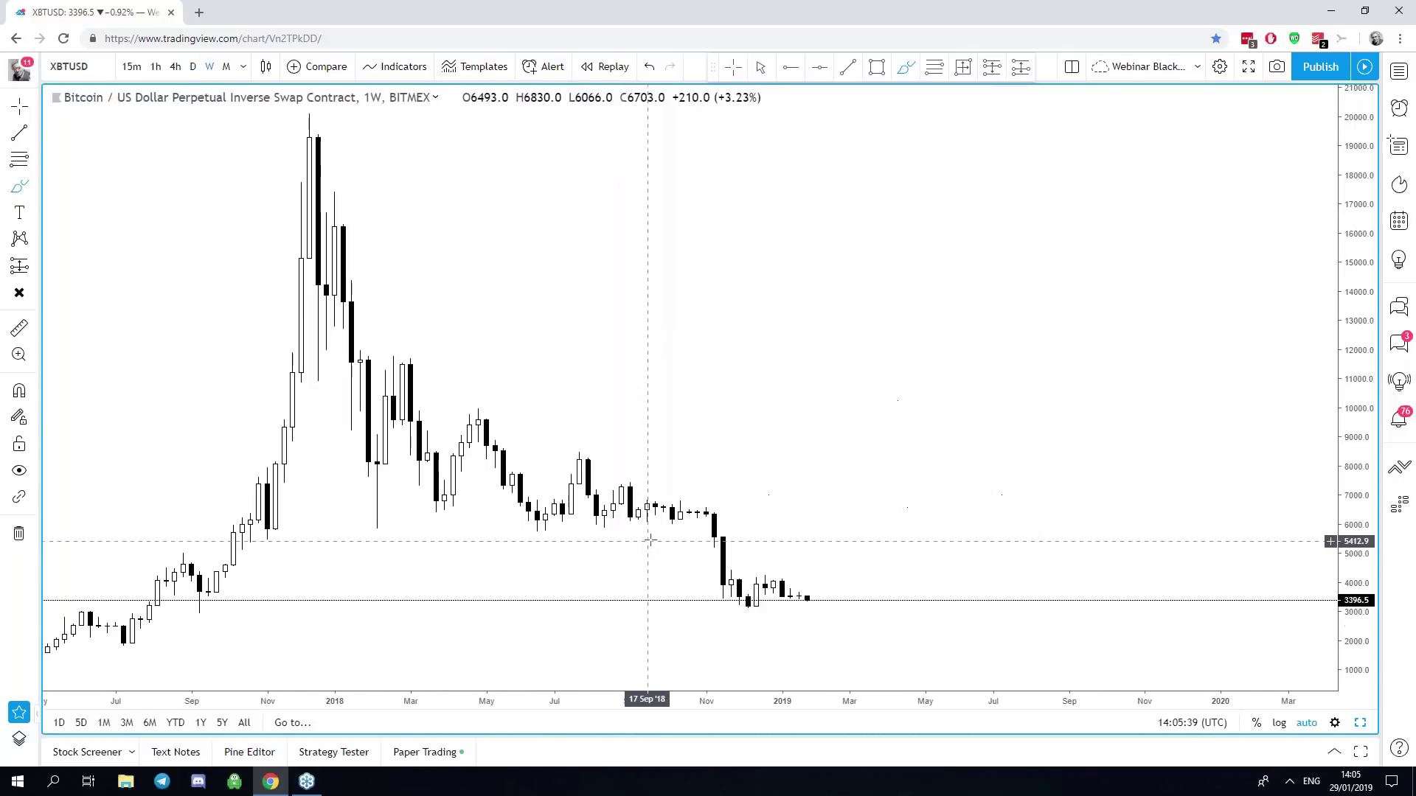
left_click(762, 68)
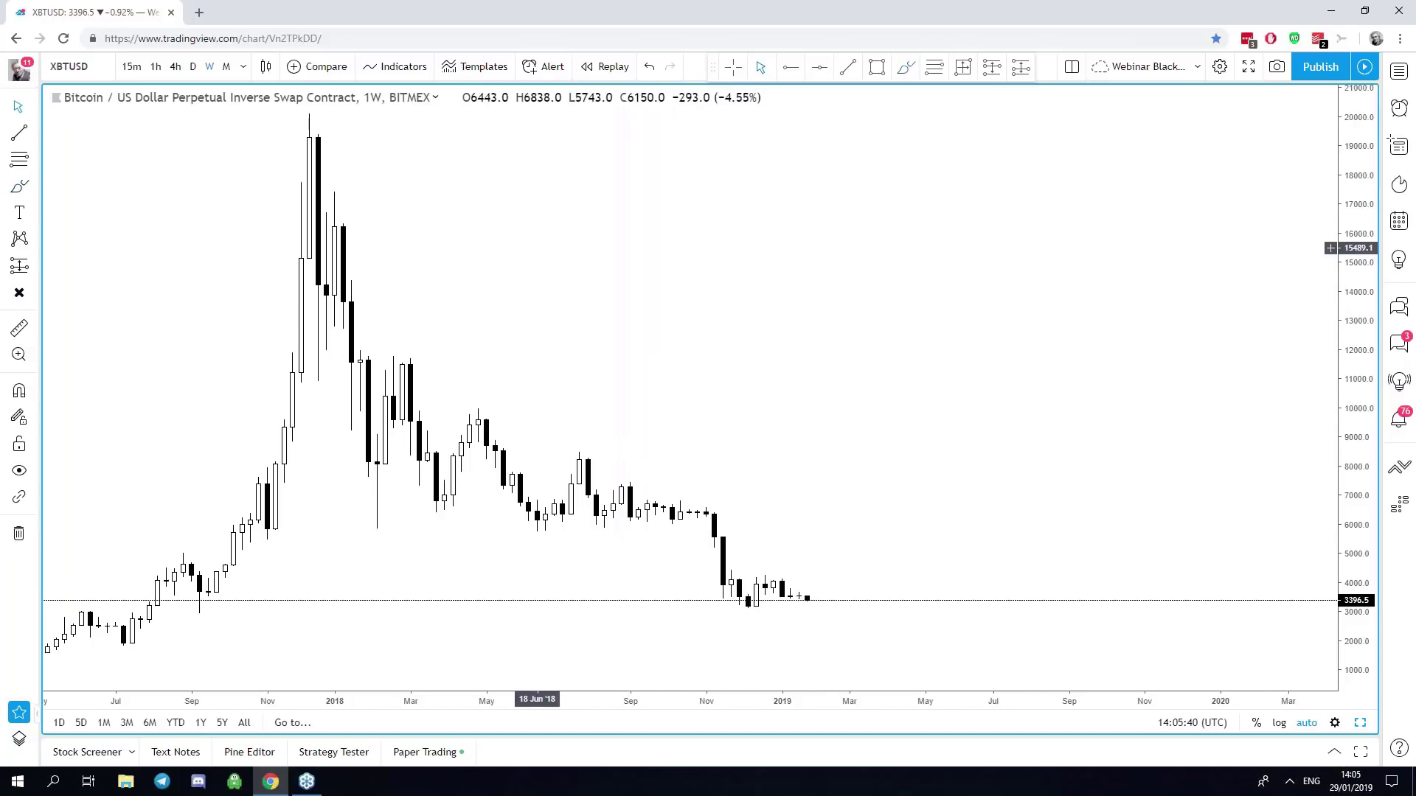
scroll(941, 281, "up", 2)
scroll(942, 281, "right", 3)
scroll(942, 281, "left", 4)
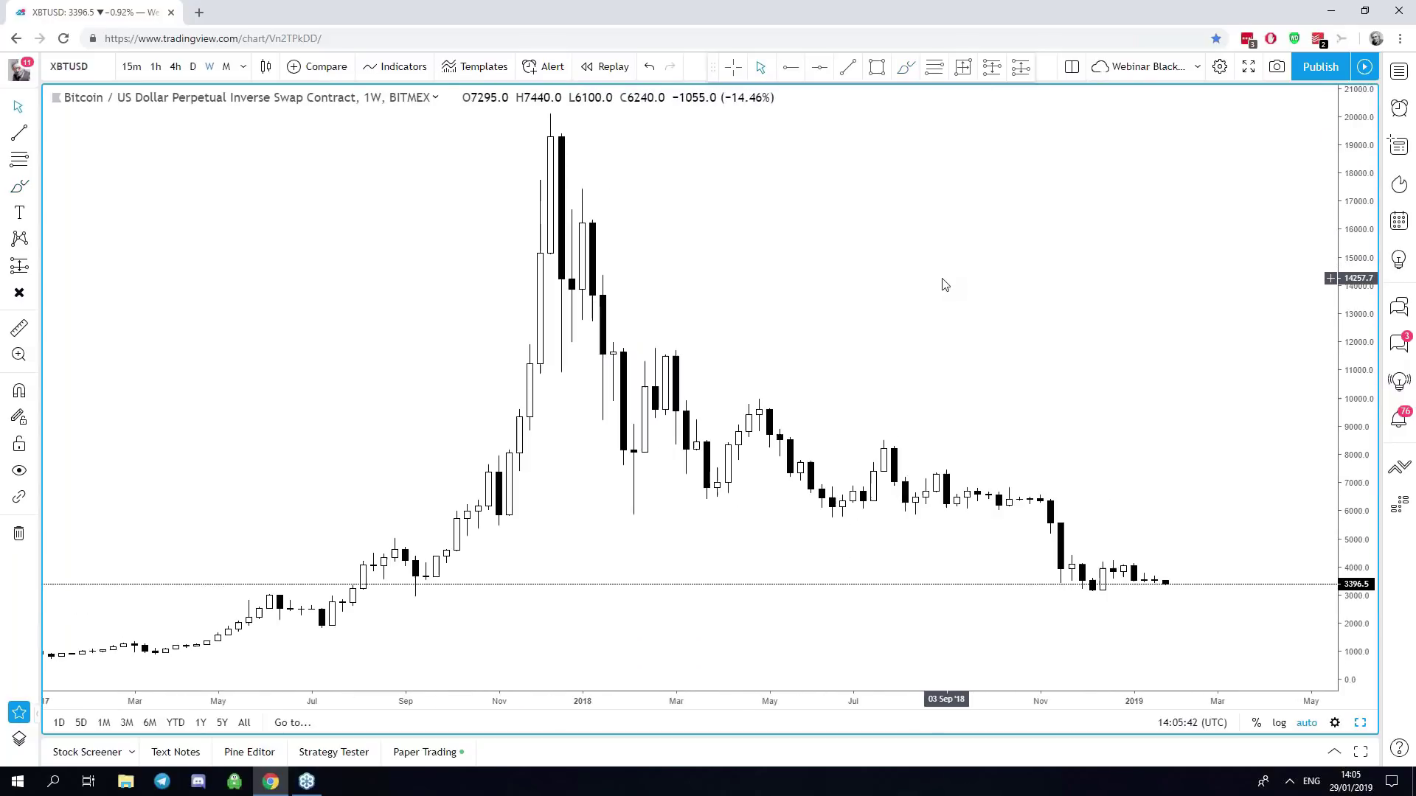
scroll(898, 281, "right", 3)
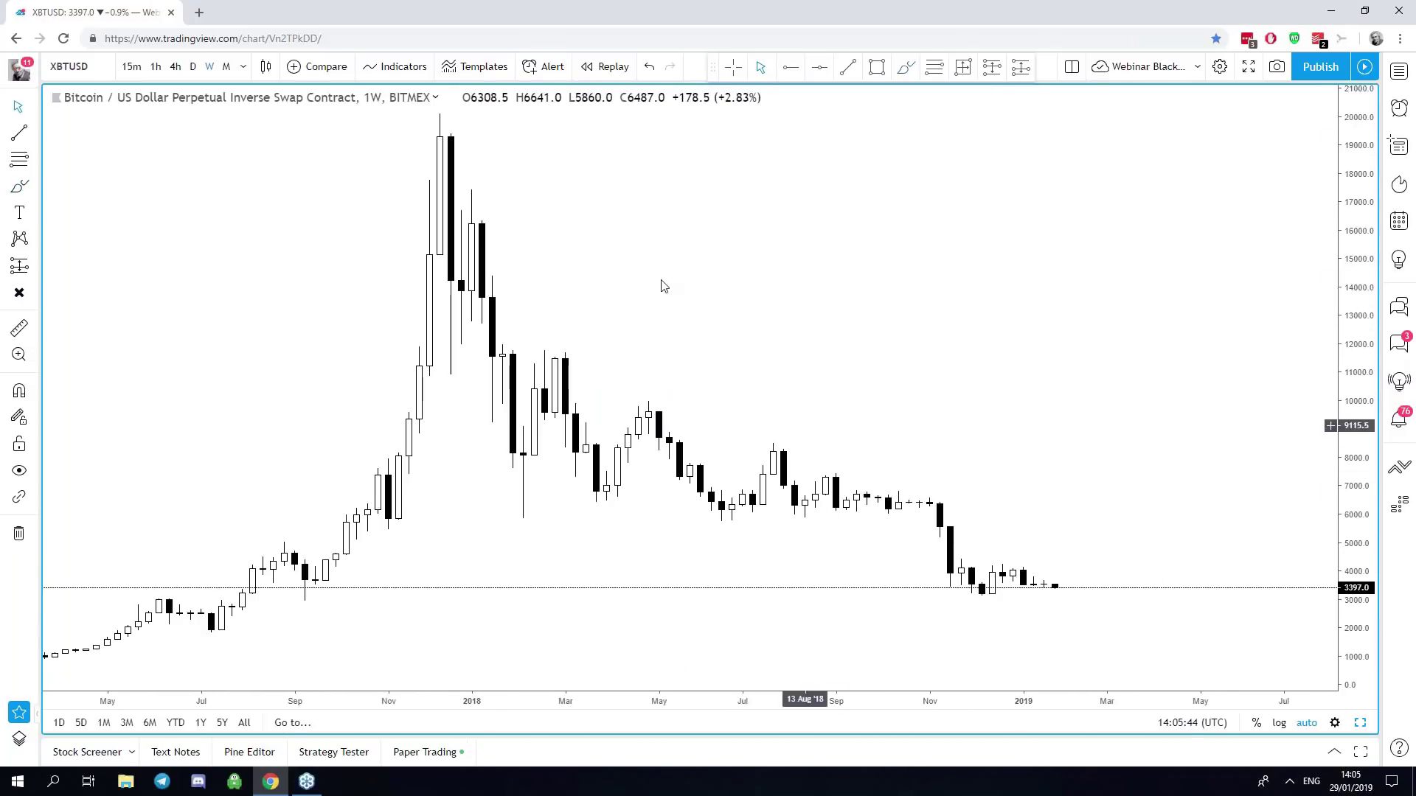
left_click(226, 66)
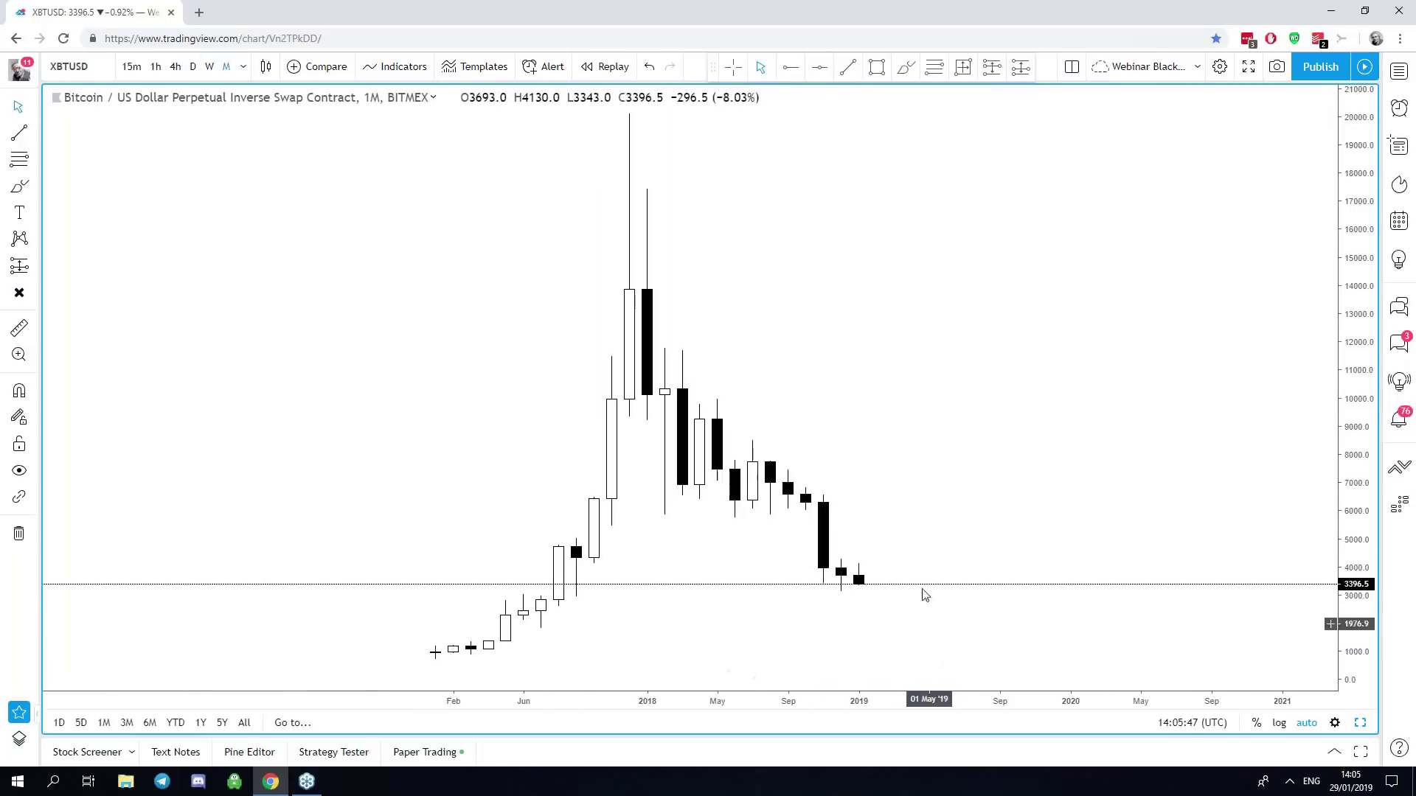
scroll(984, 496, "left", 2)
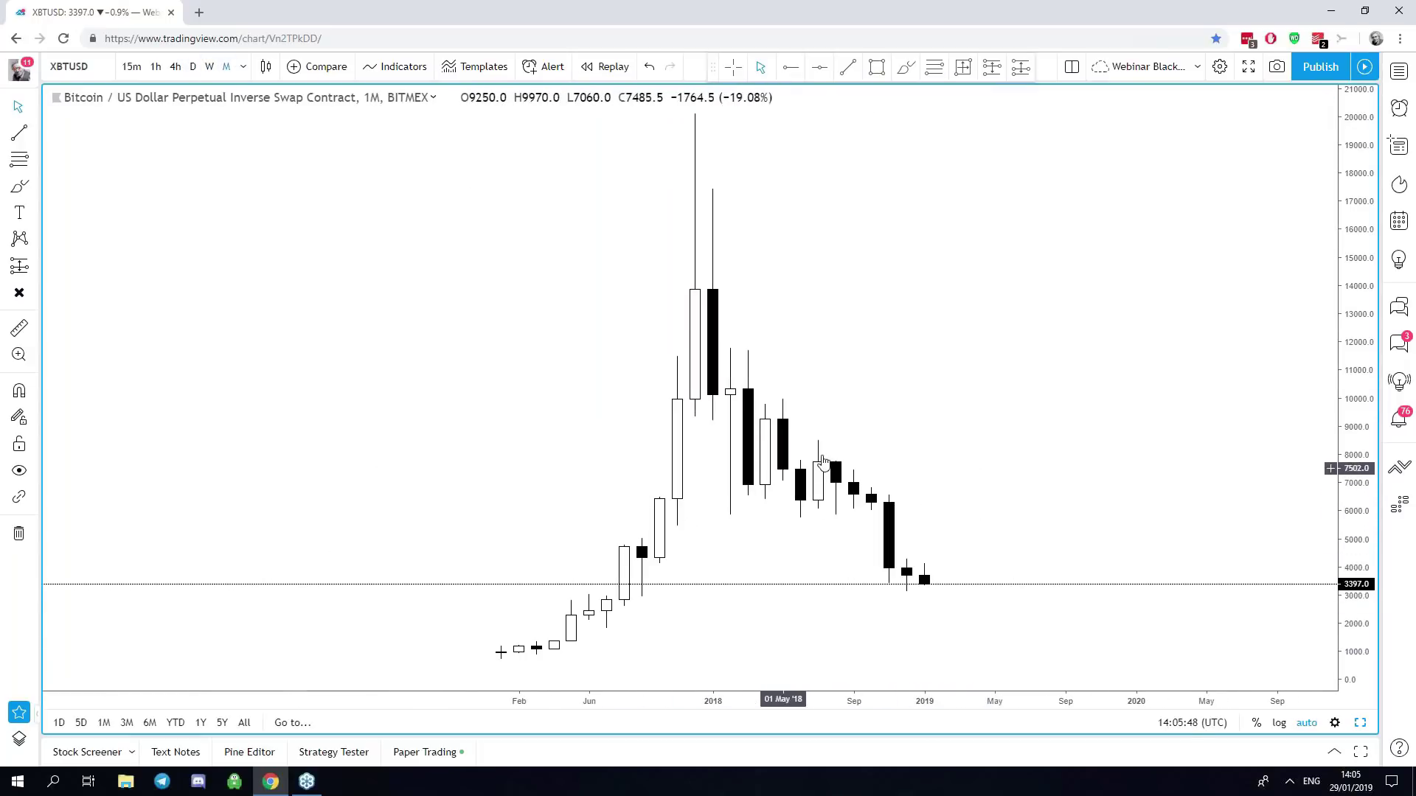
key("Print")
left_click_drag(0, 0, 1415, 795)
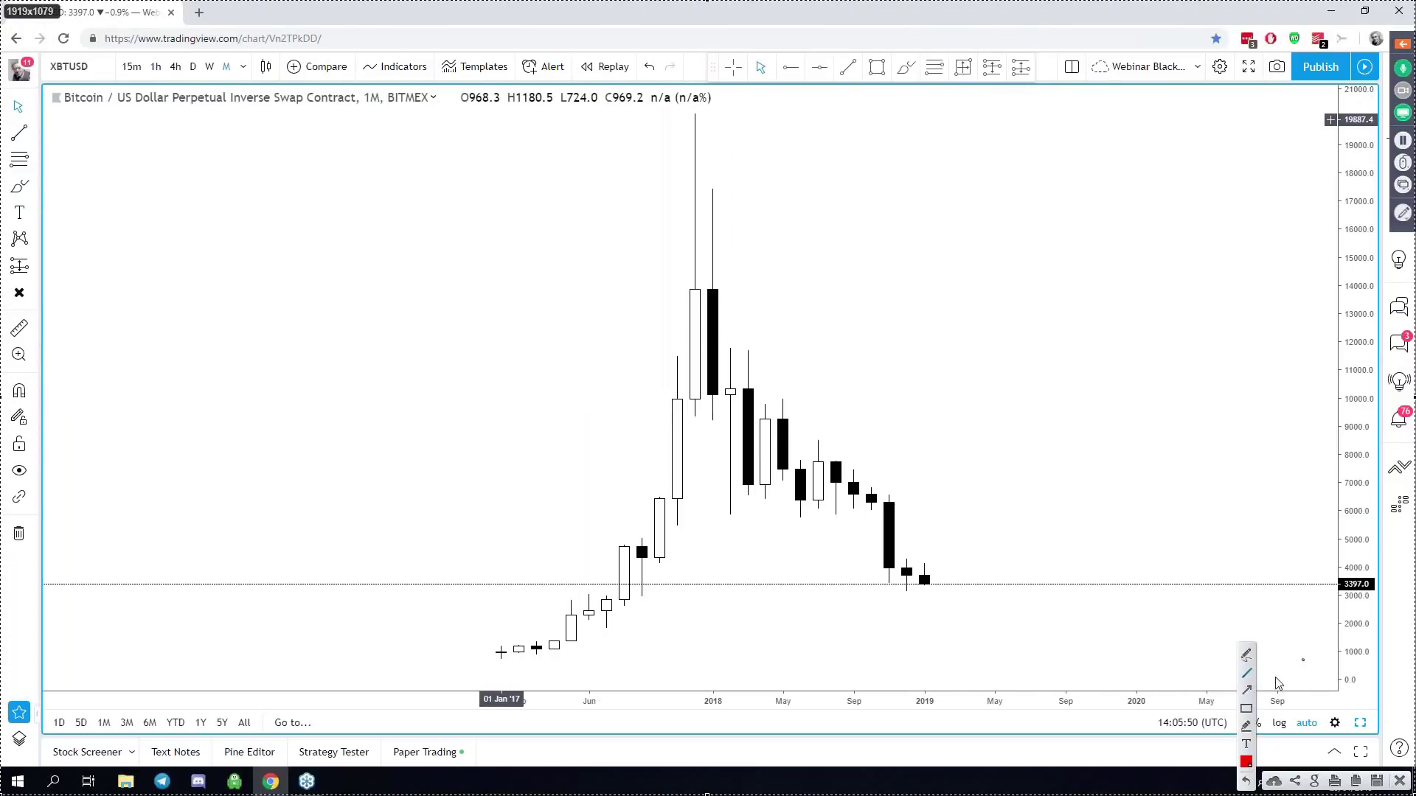
left_click(1247, 708)
mouse_move(729, 507)
left_mouse_down()
mouse_move(933, 538)
mouse_move(972, 504)
left_mouse_up()
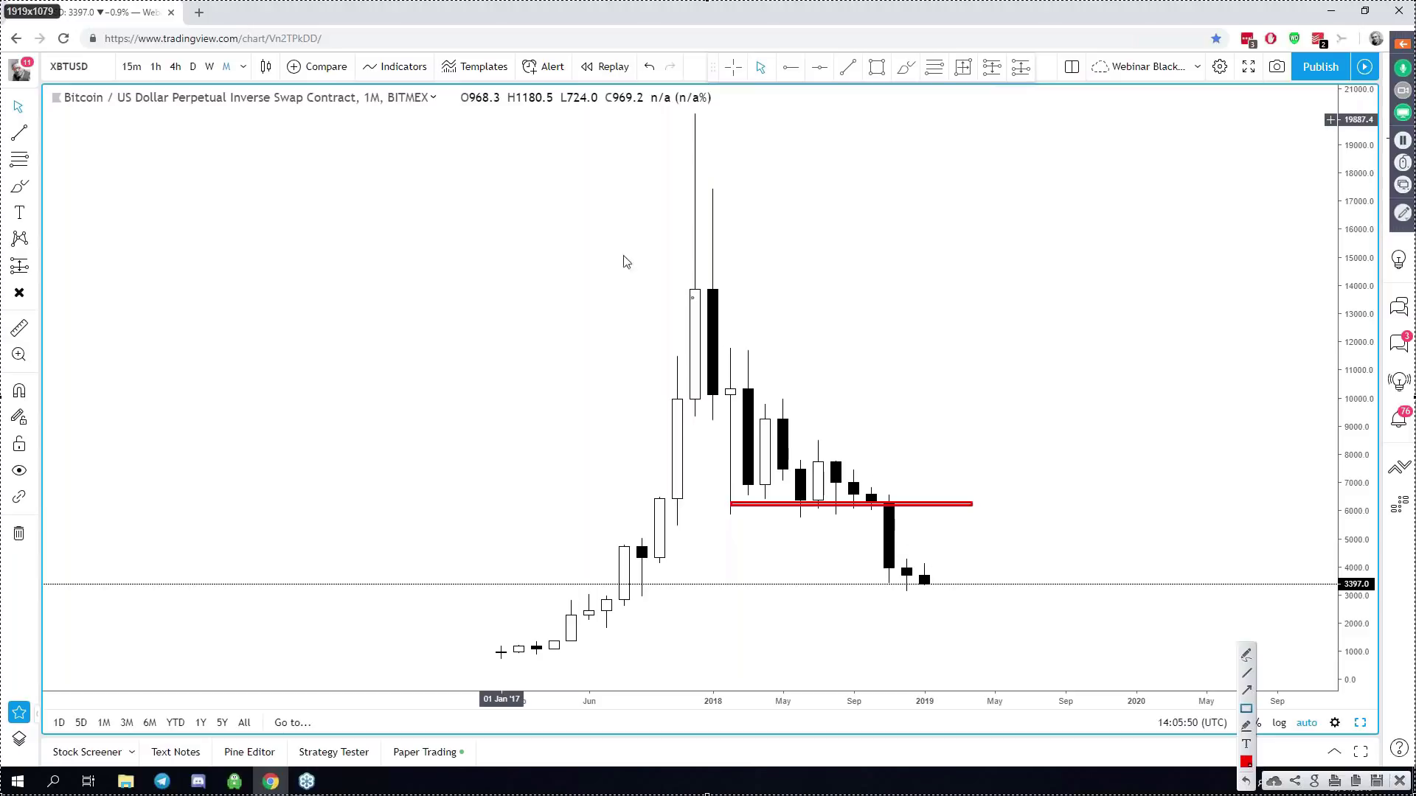
key("Escape")
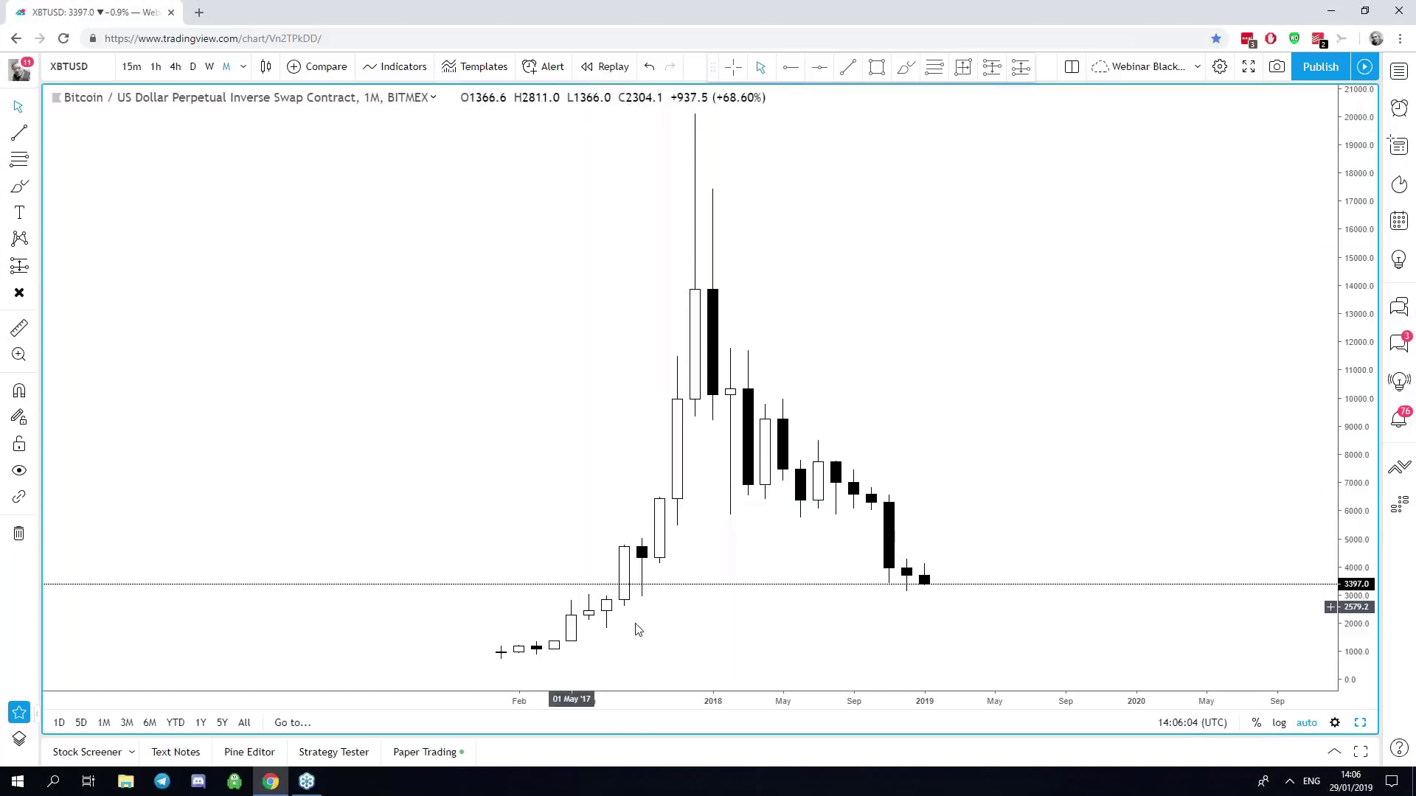
key("Print")
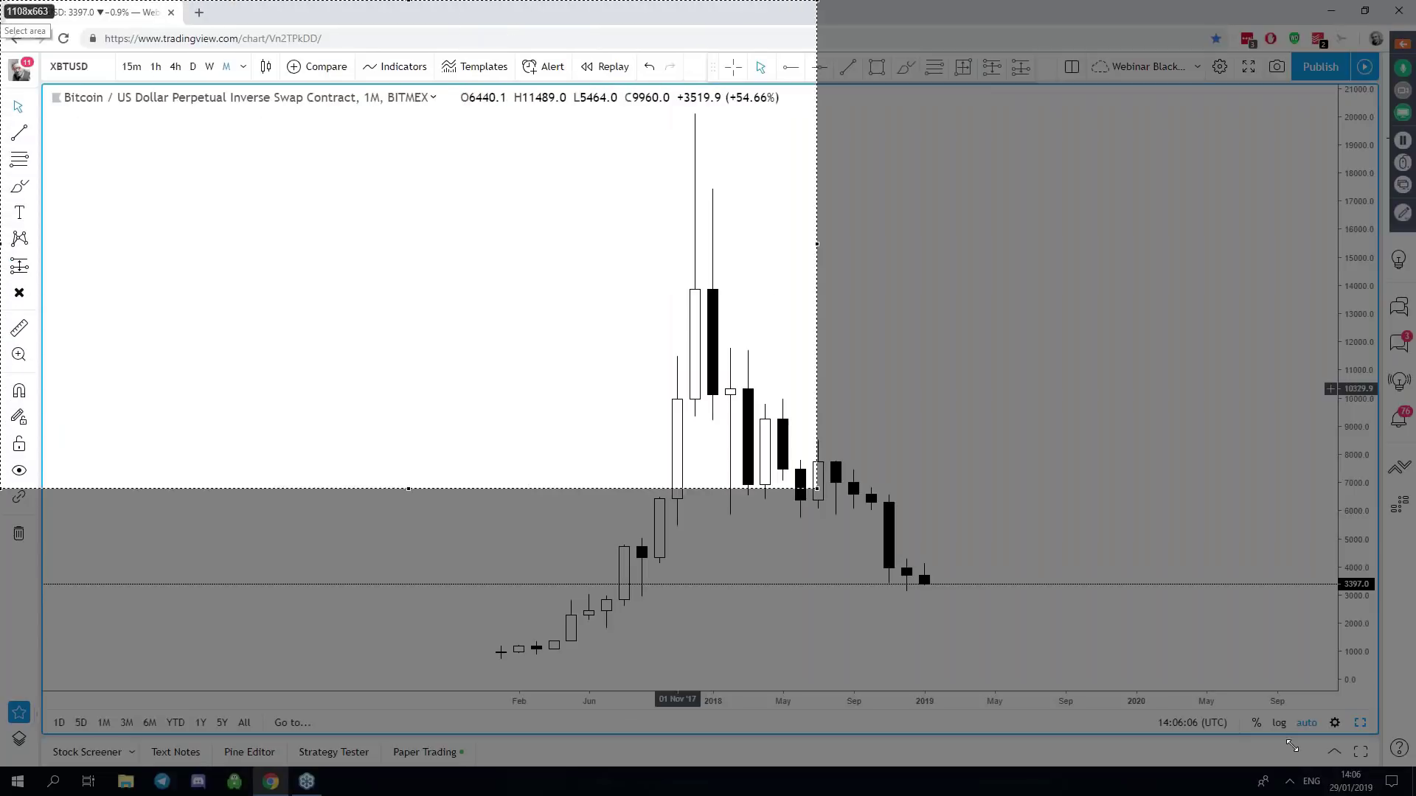
left_click(860, 584)
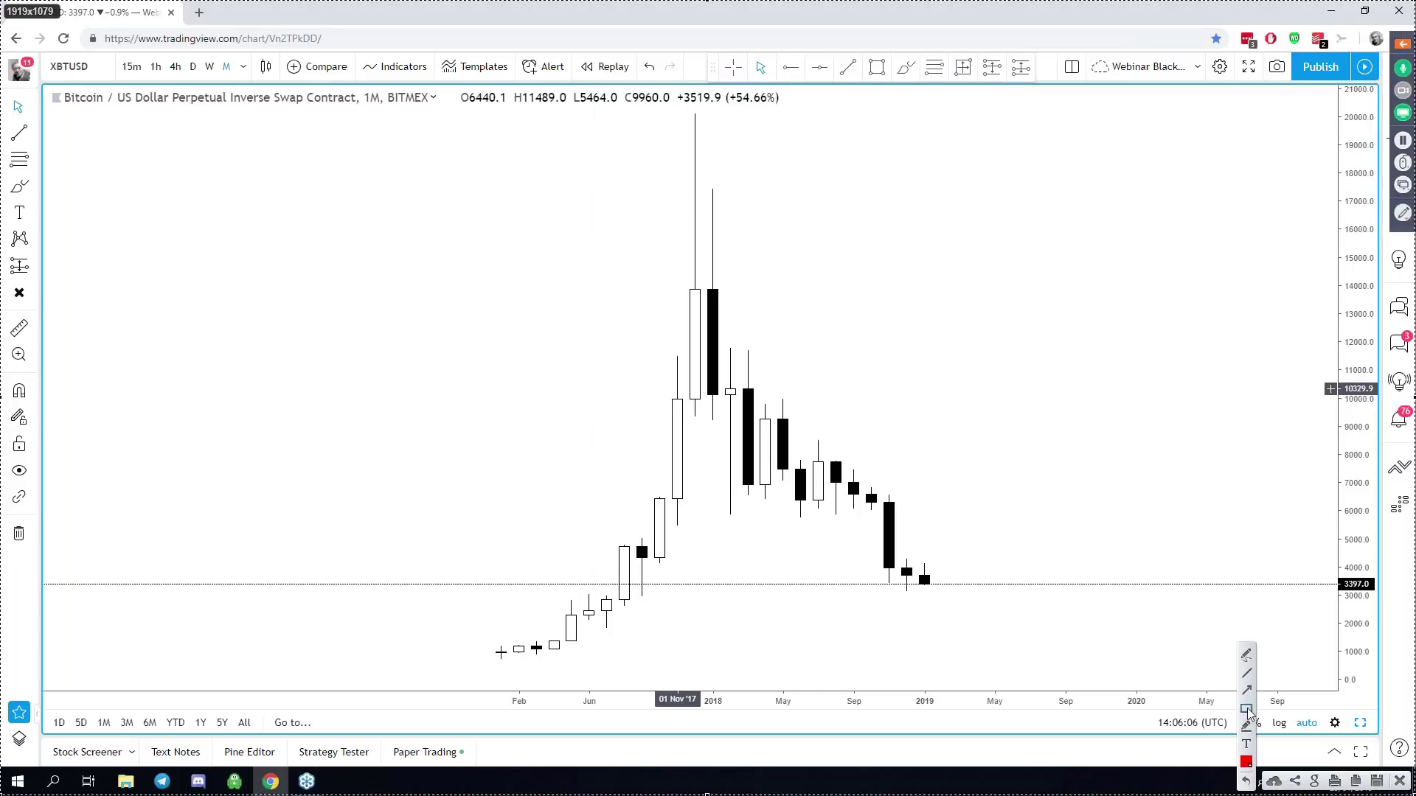
left_click_drag(629, 529, 657, 620)
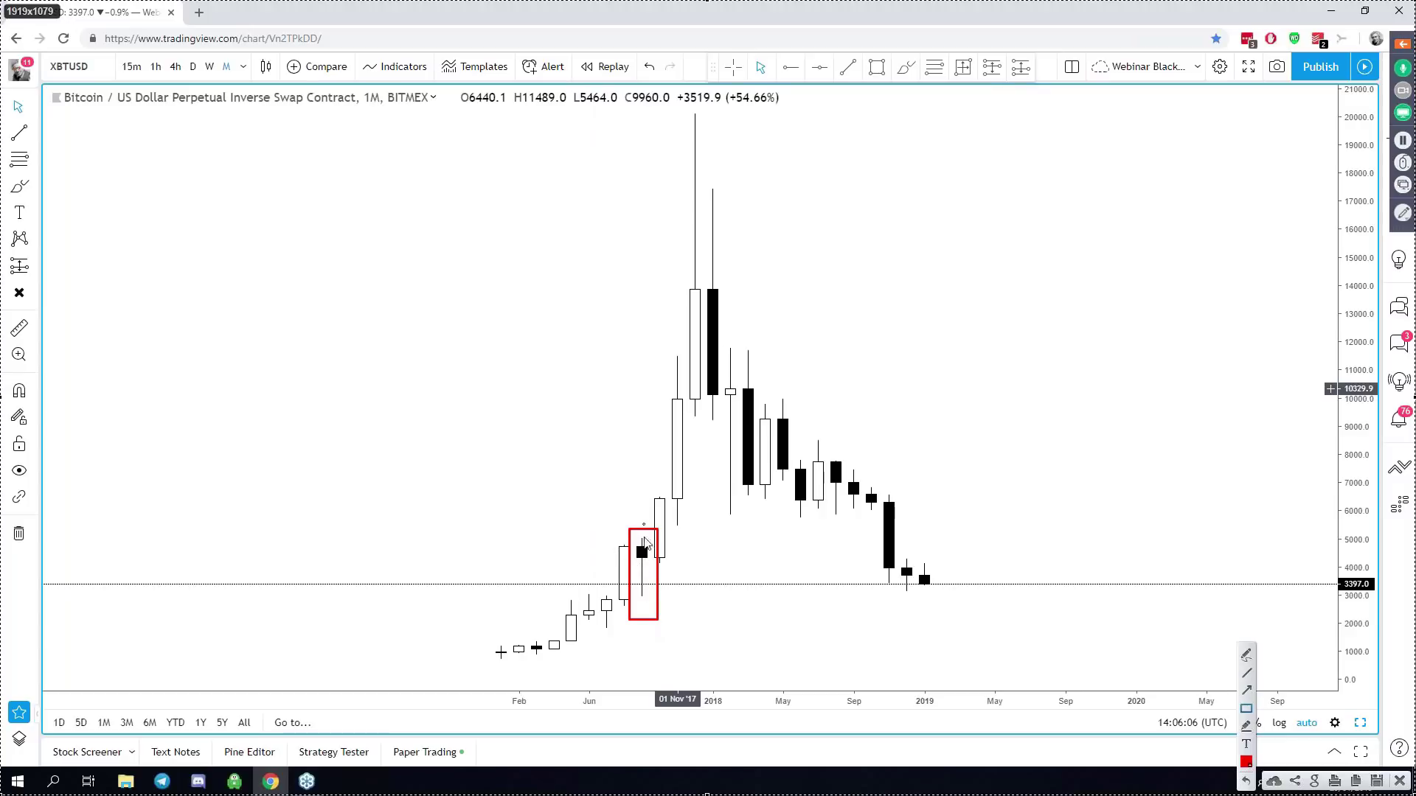
key("ctrl+z")
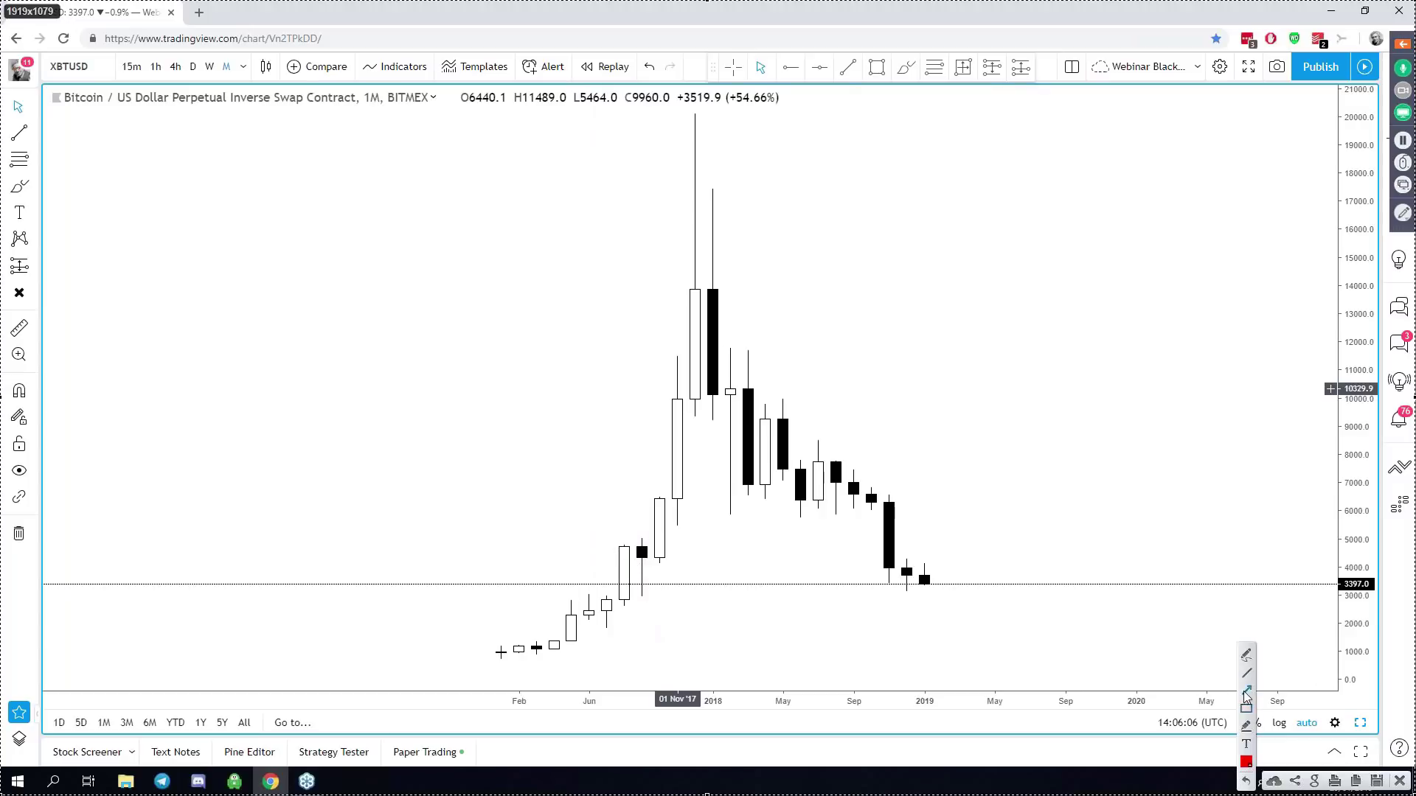
left_click_drag(610, 547, 1110, 554)
left_click(1246, 655)
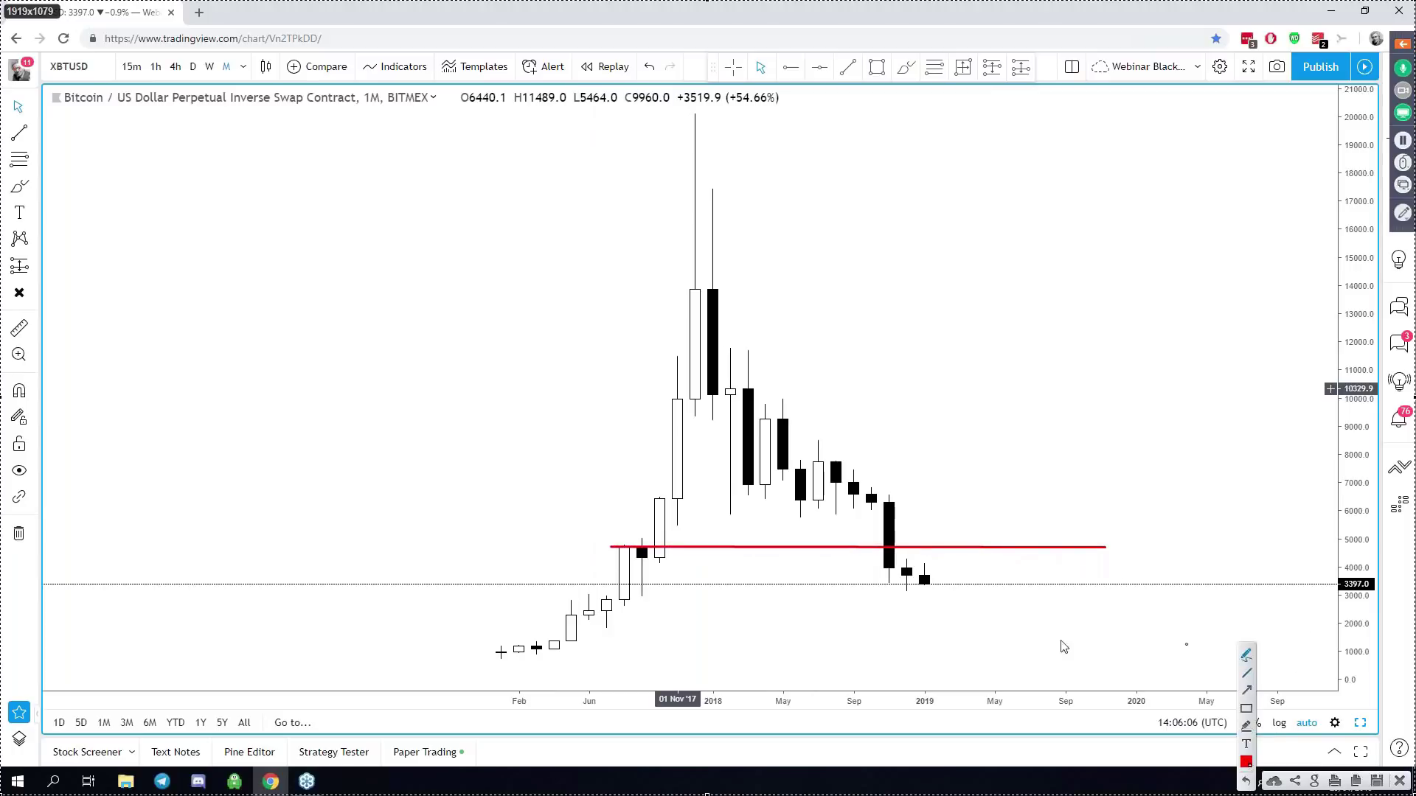
mouse_move(506, 639)
left_mouse_down()
mouse_move(598, 635)
mouse_move(641, 543)
mouse_move(649, 609)
mouse_move(639, 535)
mouse_move(652, 557)
left_mouse_up()
left_click_drag(649, 577, 722, 139)
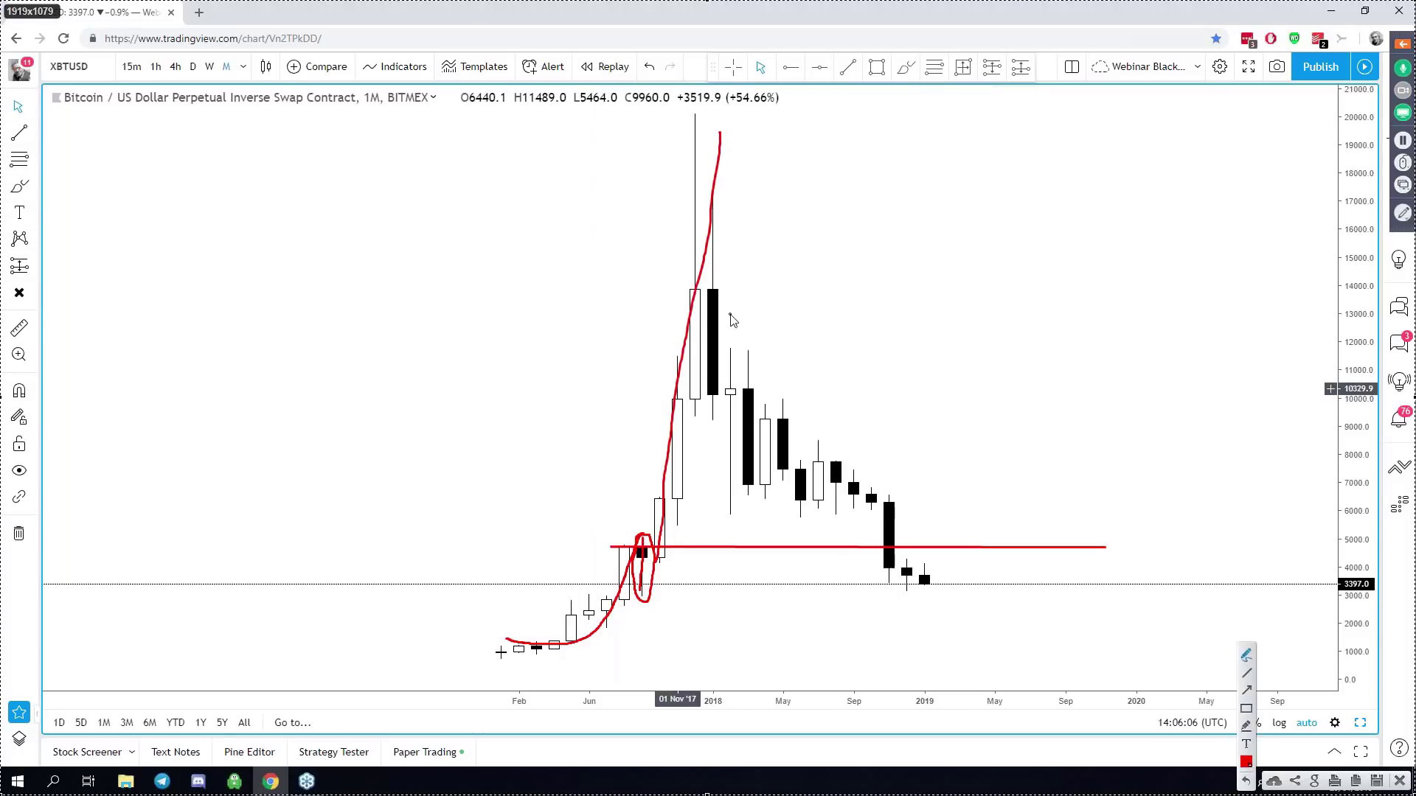
key("ctrl+z")
key("ctrl+z")
key("ctrl+z")
key("ctrl+z")
key("ctrl+z")
key("ctrl+z")
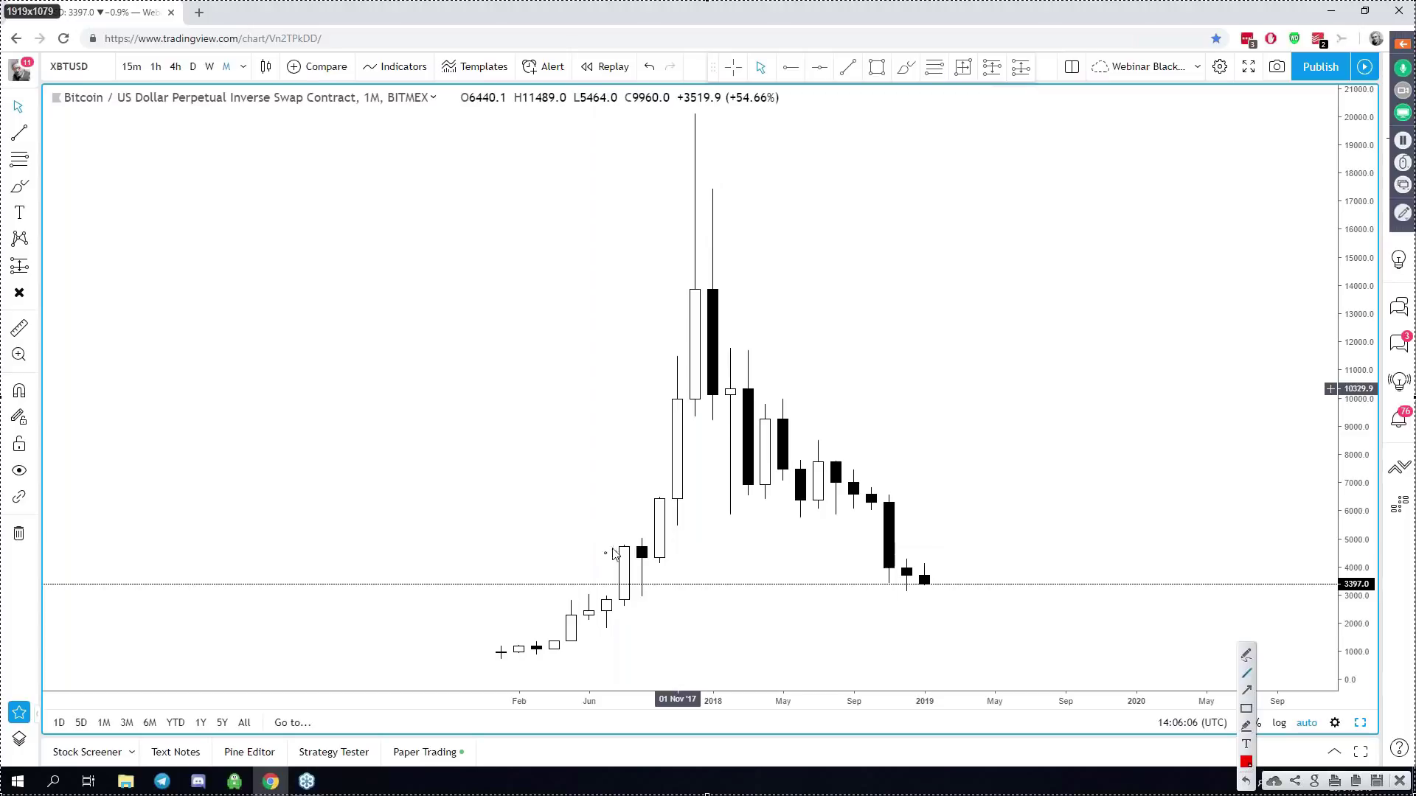
mouse_move(619, 547)
left_mouse_down()
mouse_move(1162, 561)
mouse_move(1154, 547)
left_mouse_up()
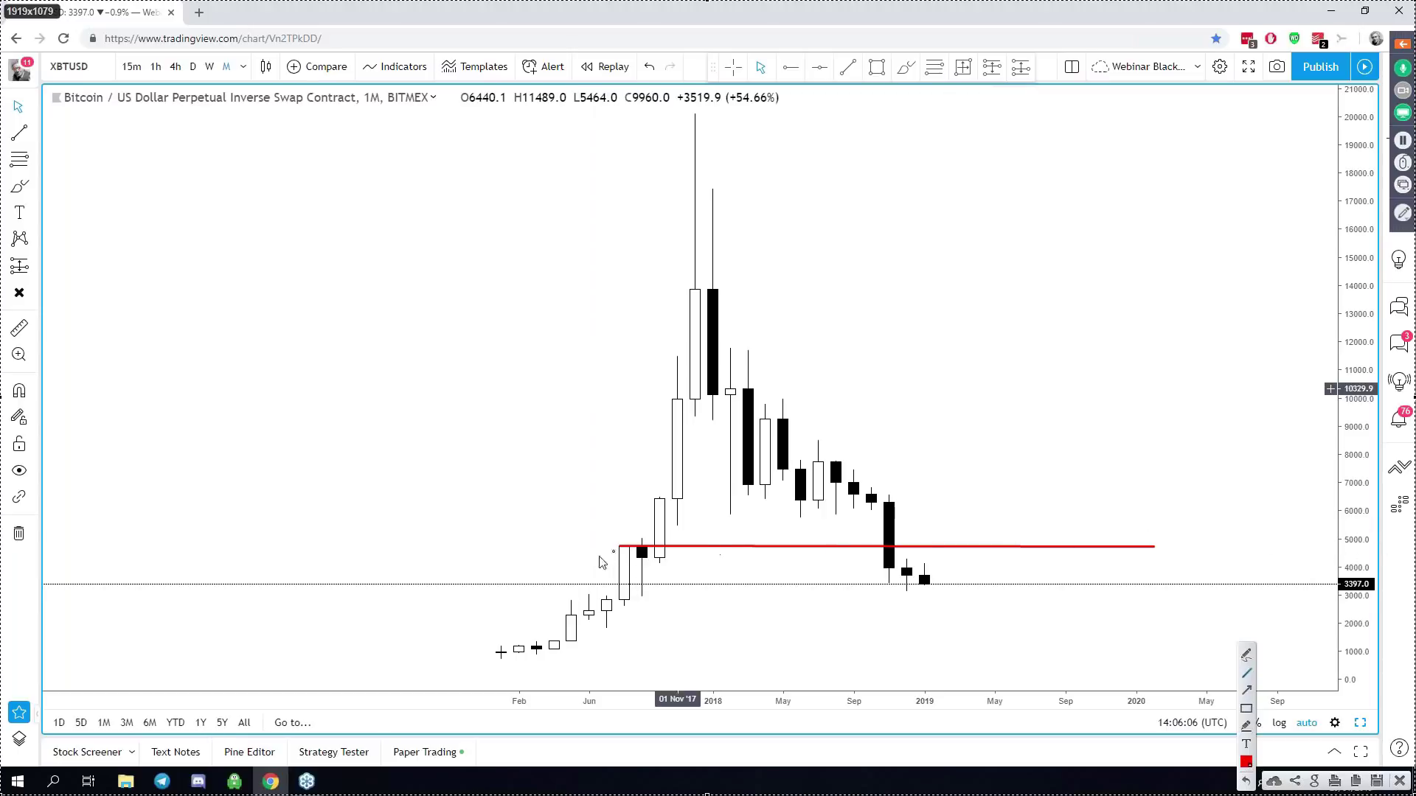
left_click(1246, 709)
left_click_drag(633, 547, 1210, 561)
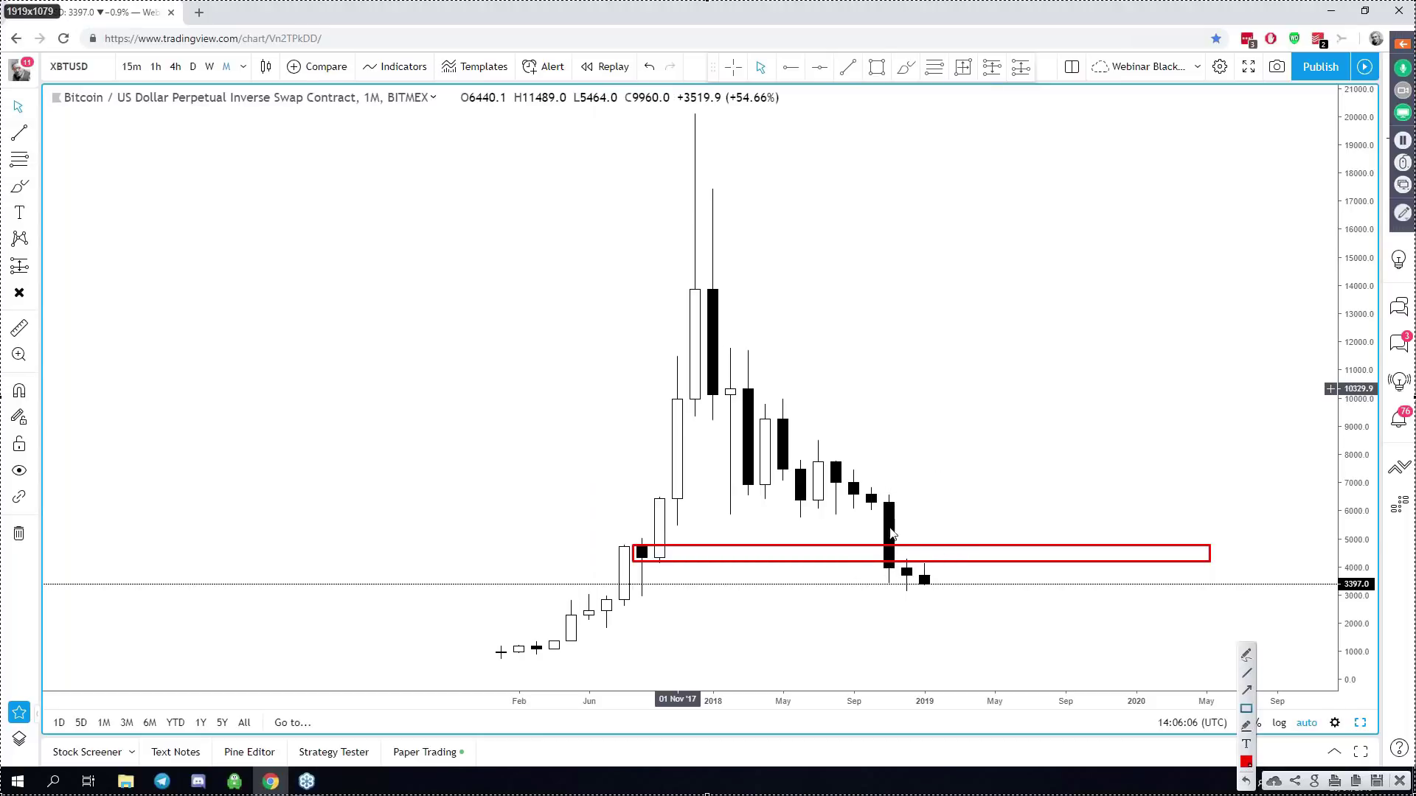
left_click(1247, 654)
mouse_move(660, 492)
left_mouse_down()
mouse_move(672, 428)
mouse_move(832, 442)
mouse_move(898, 531)
mouse_move(913, 598)
left_mouse_up()
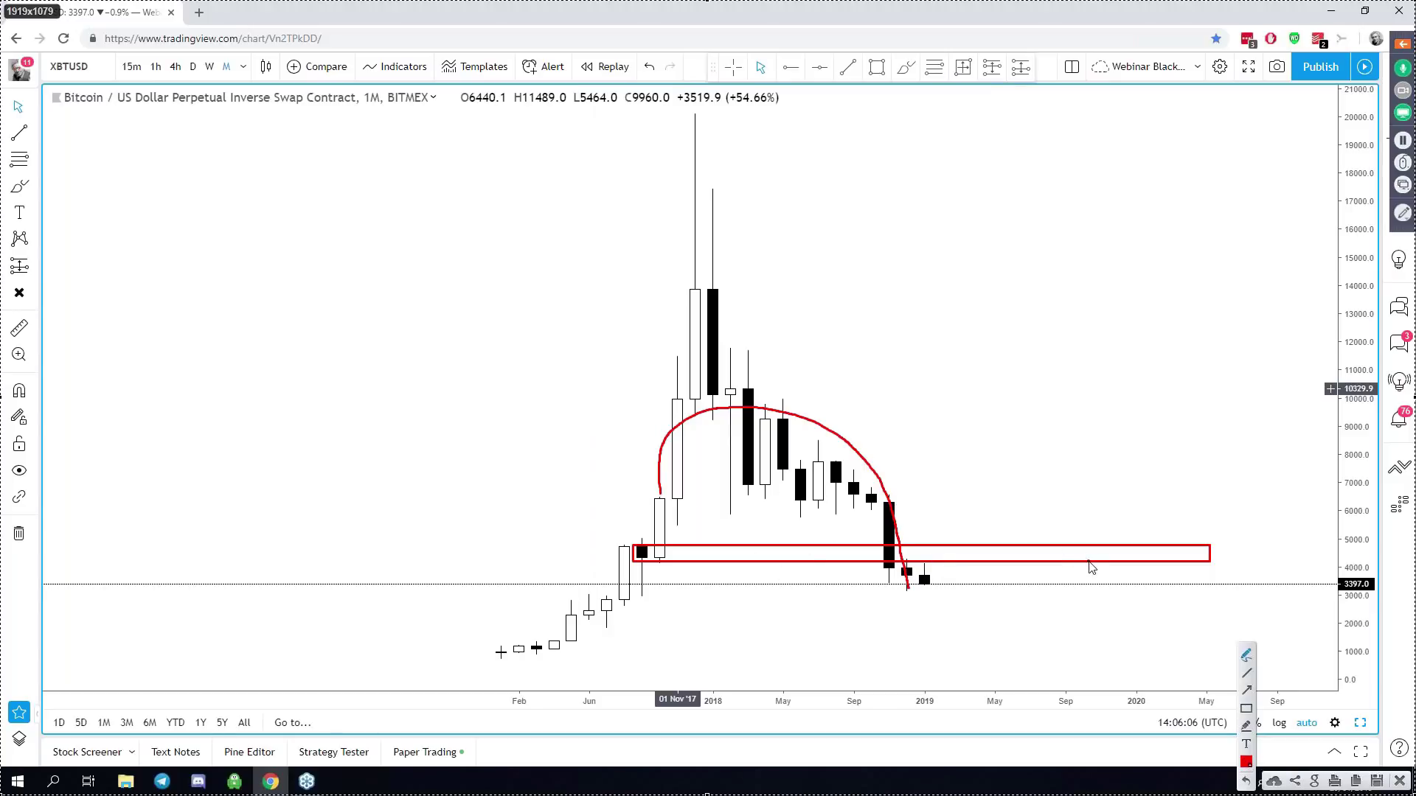
key("ctrl+z")
key("ctrl+z")
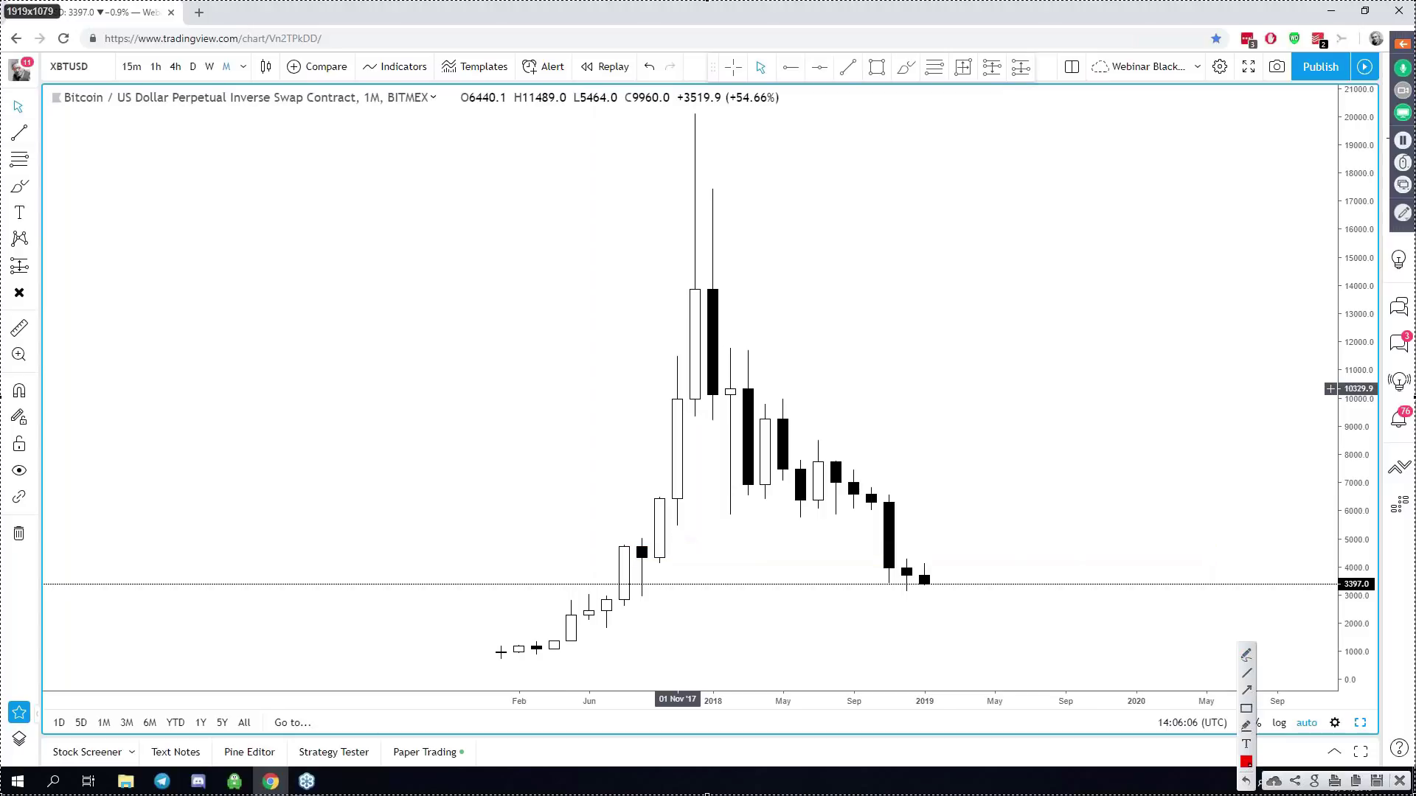
Add a horizontal ray snapped to the 4723.9 candle high with Magnet mode.
left_click(789, 67)
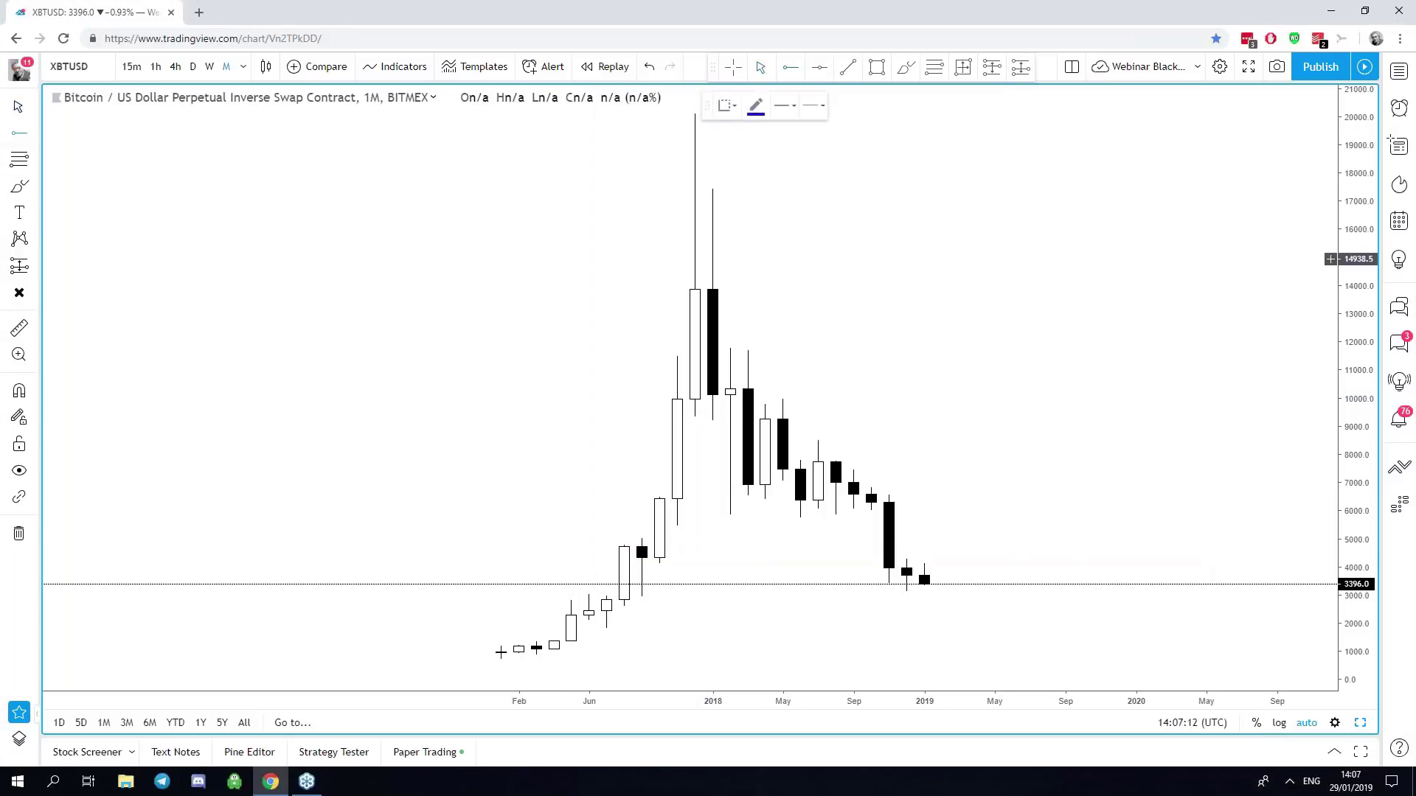
left_click(641, 560)
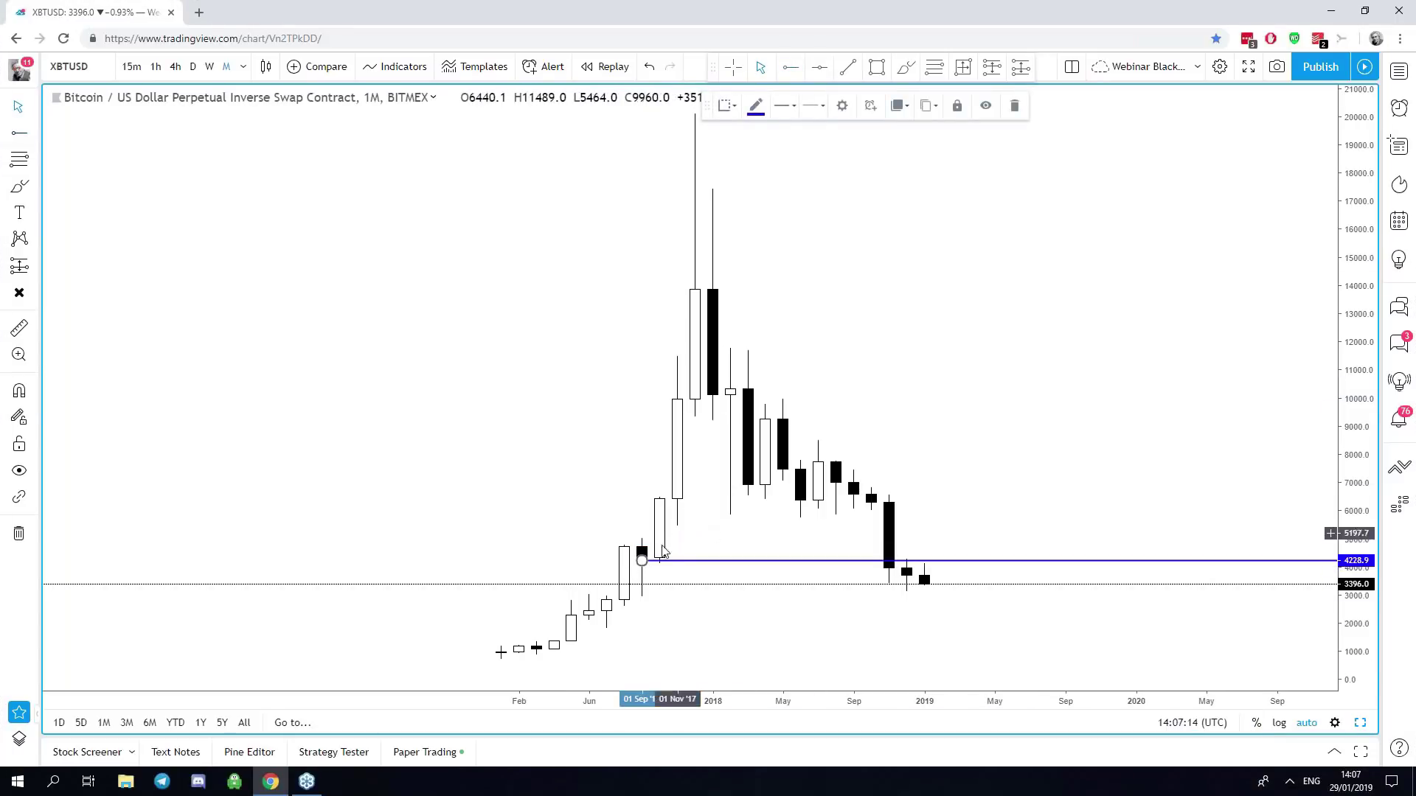
left_click(19, 391)
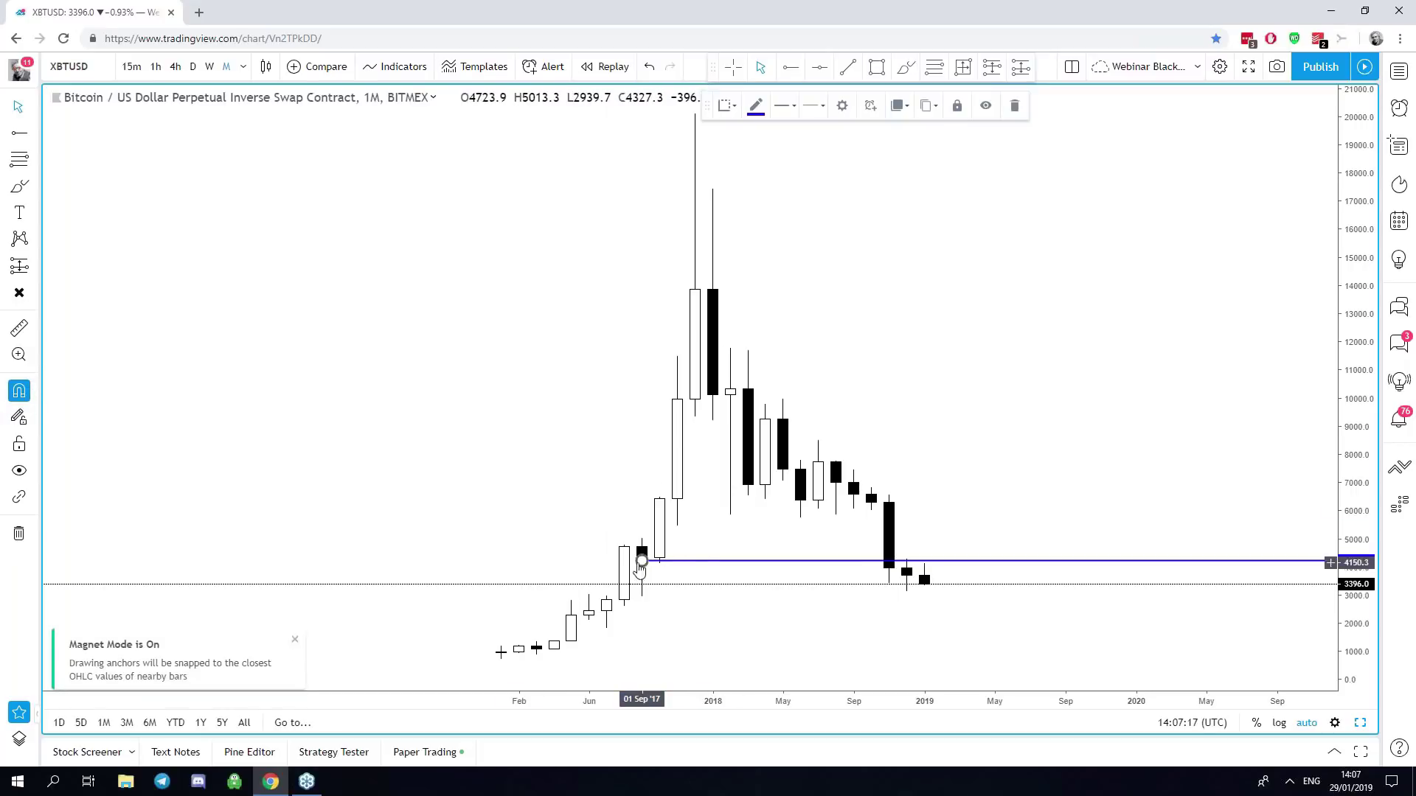
left_click_drag(642, 561, 642, 546)
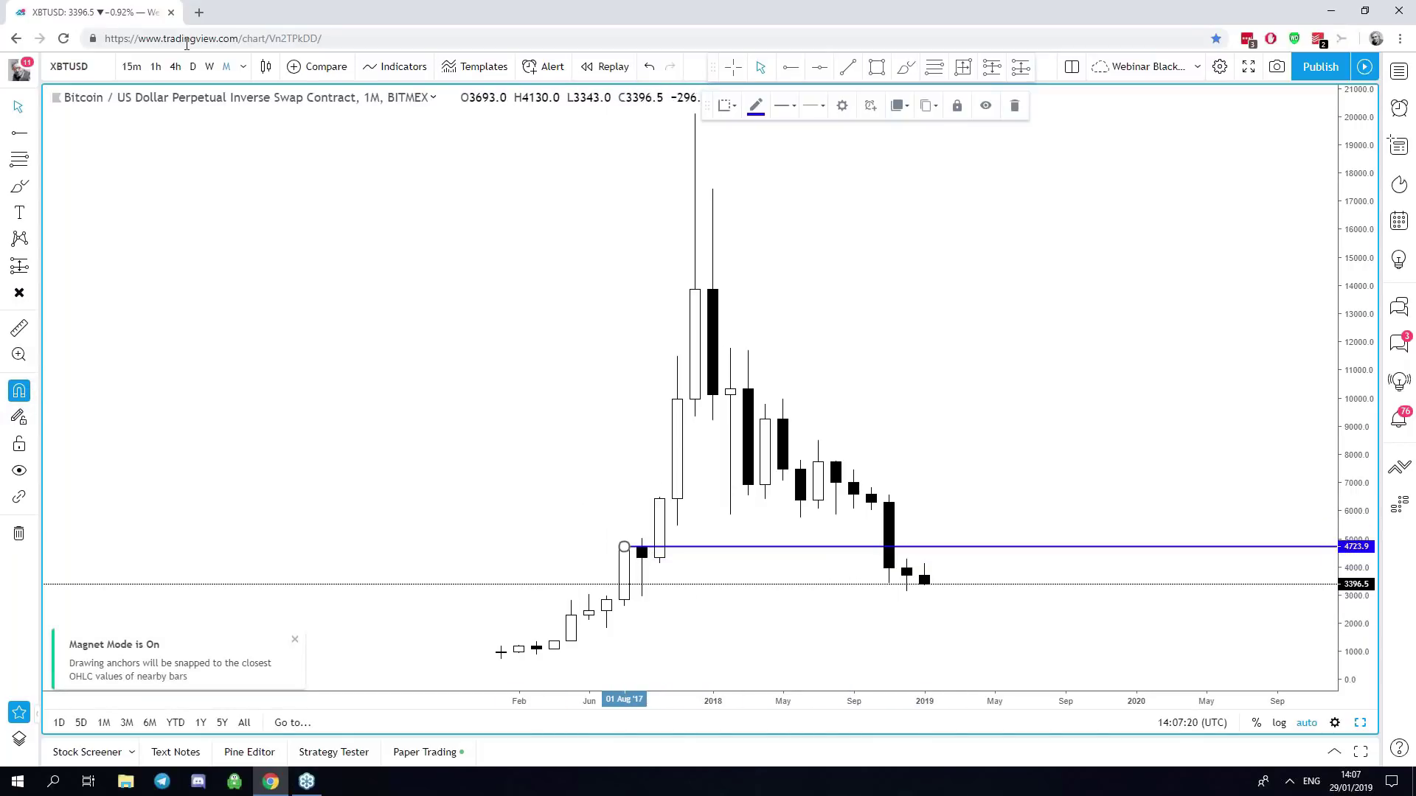
Switch to weekly candles and start a full-screen capture for sketching.
left_click(210, 67)
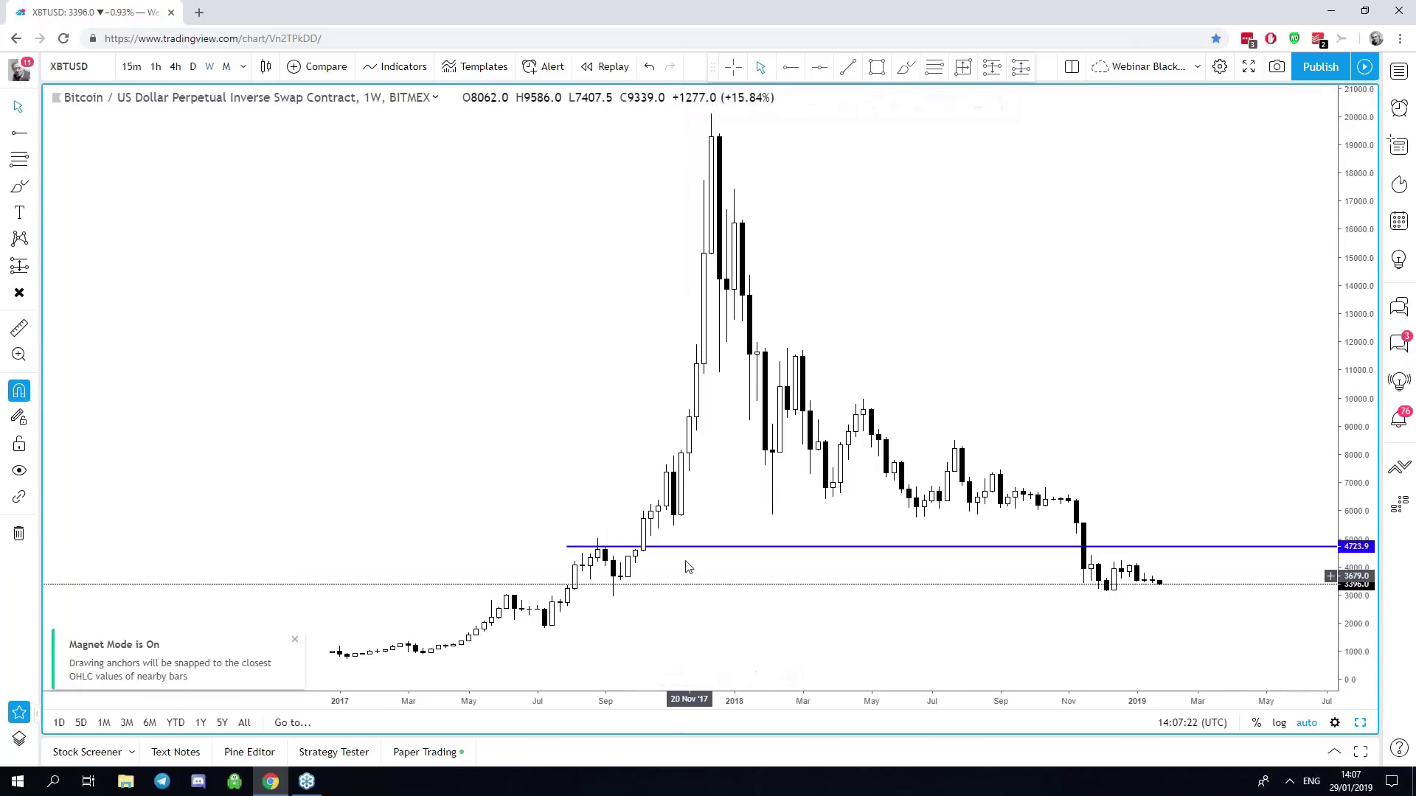
key("Print")
left_click_drag(1, 1, 1414, 794)
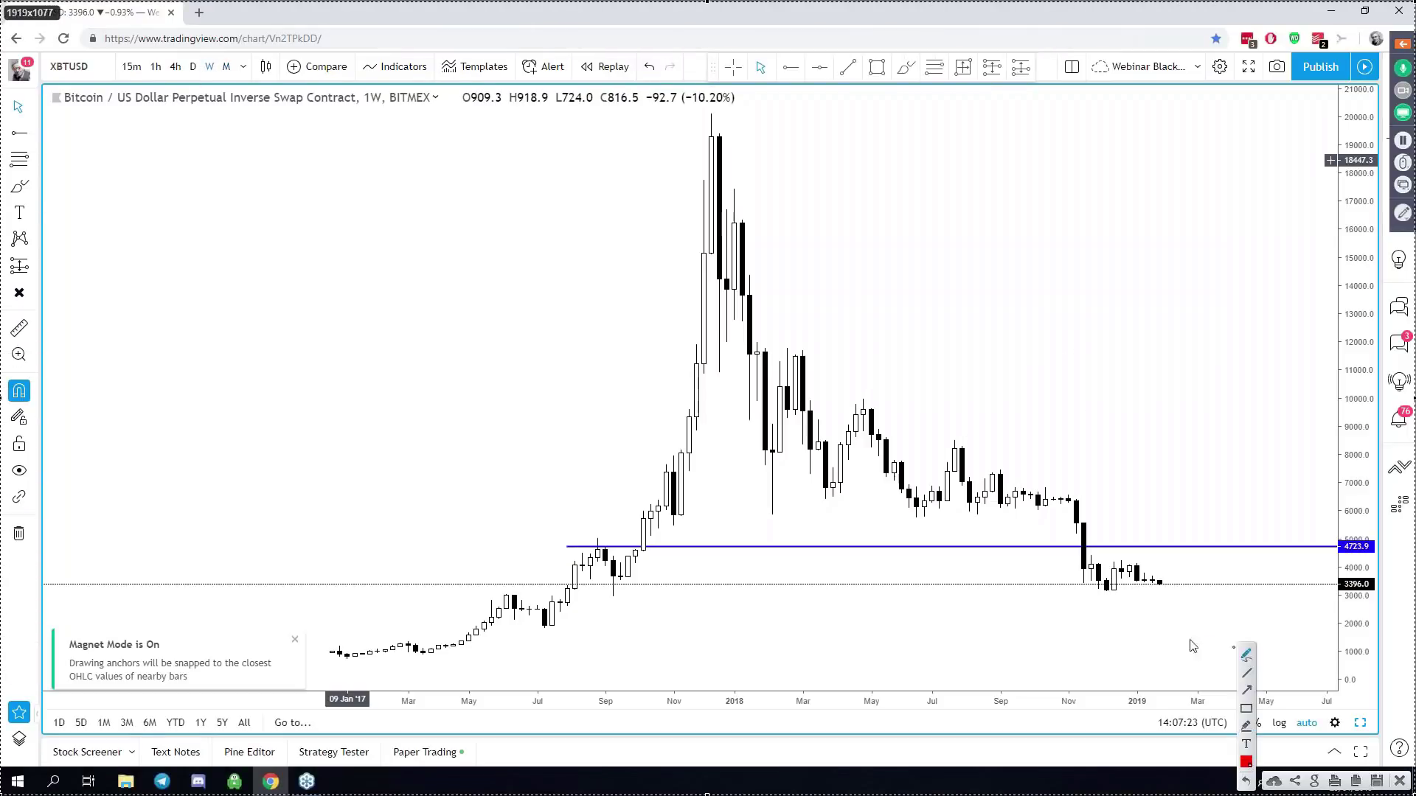
Sketch red circles and a 5900 line in Lightshot, undo them, and close it.
mouse_move(614, 551)
left_mouse_down()
mouse_move(583, 542)
mouse_move(618, 560)
mouse_move(610, 536)
left_mouse_up()
mouse_move(539, 618)
left_mouse_down()
mouse_move(599, 547)
mouse_move(623, 588)
mouse_move(753, 346)
left_mouse_up()
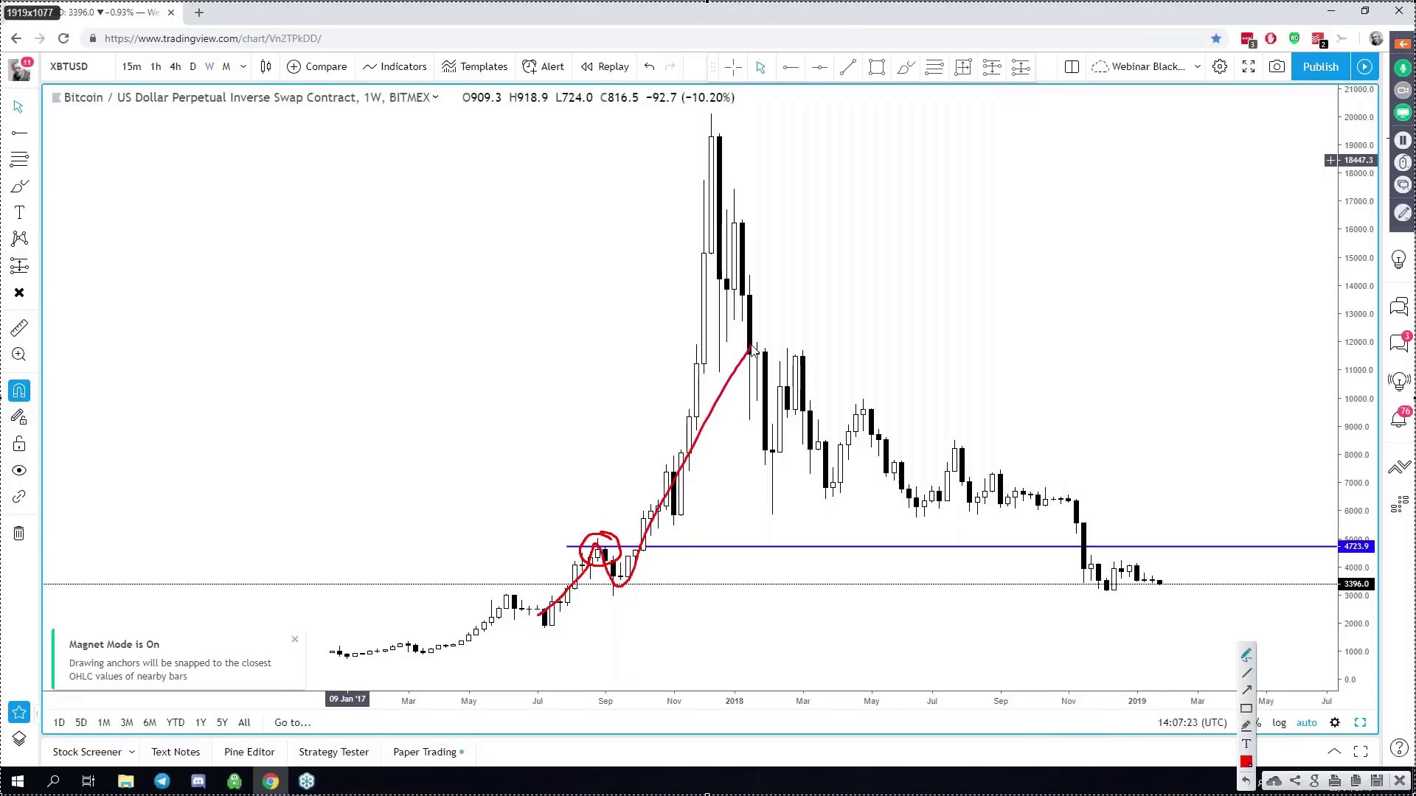
key("ctrl+z")
key("ctrl+z")
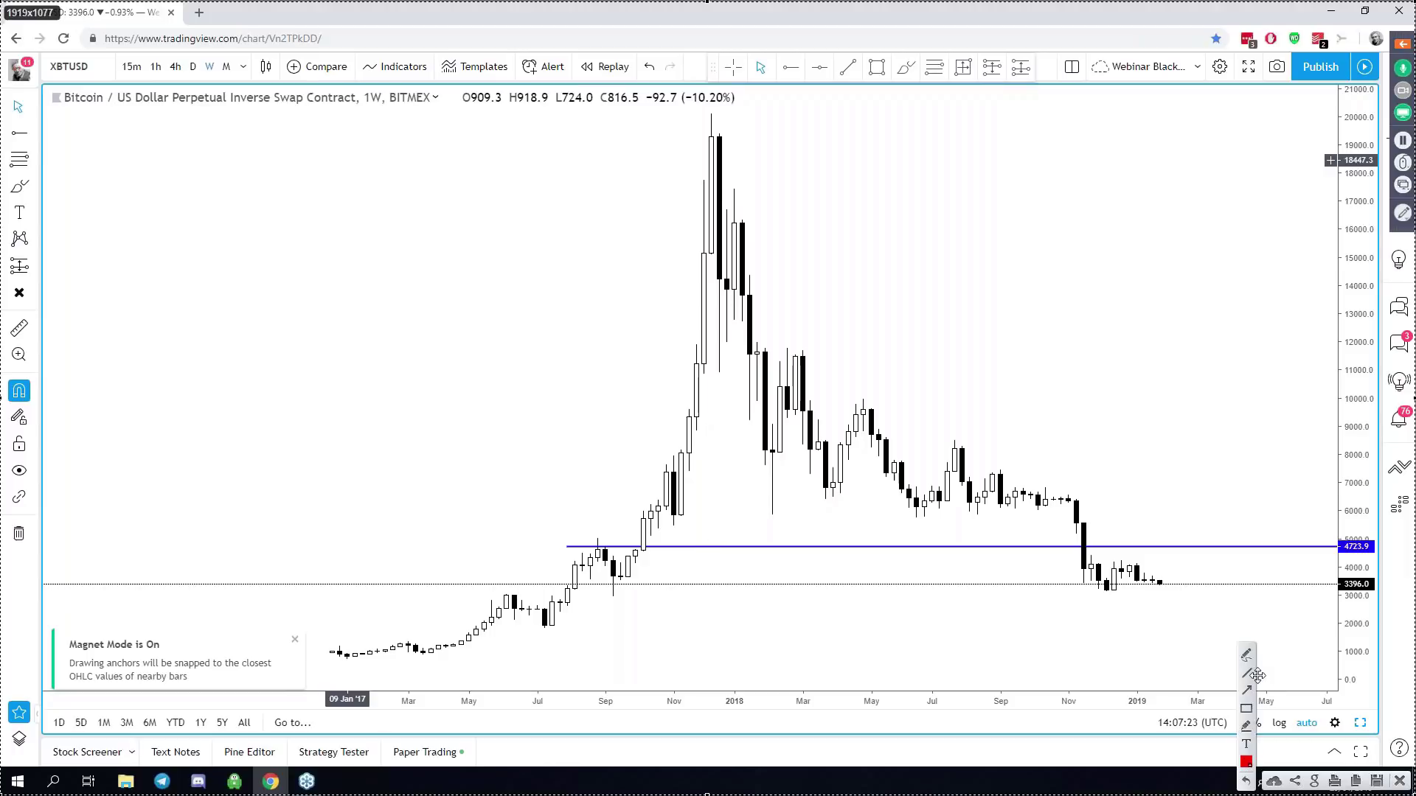
mouse_move(671, 515)
left_mouse_down()
mouse_move(1320, 508)
mouse_move(1300, 516)
left_mouse_up()
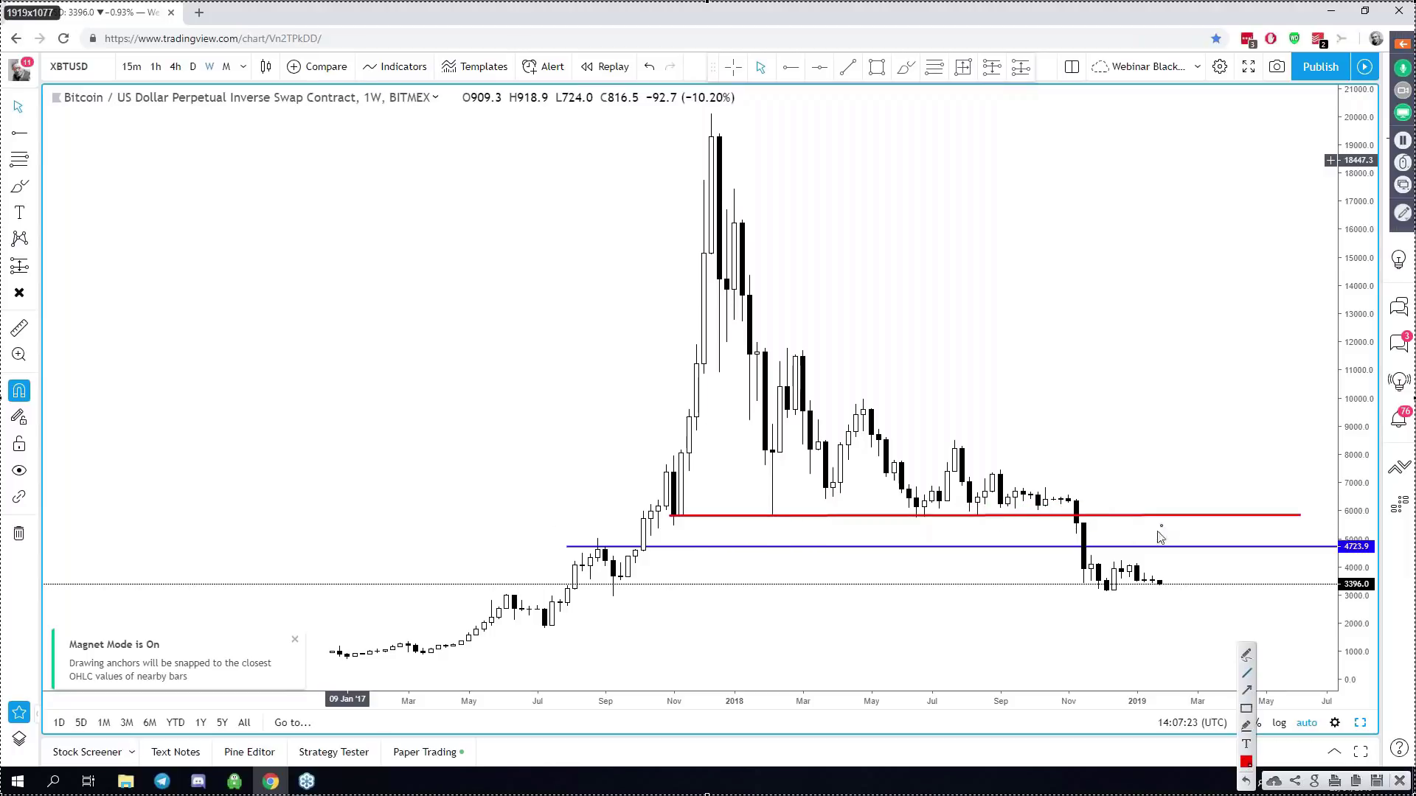
key("ctrl+z")
key("Escape")
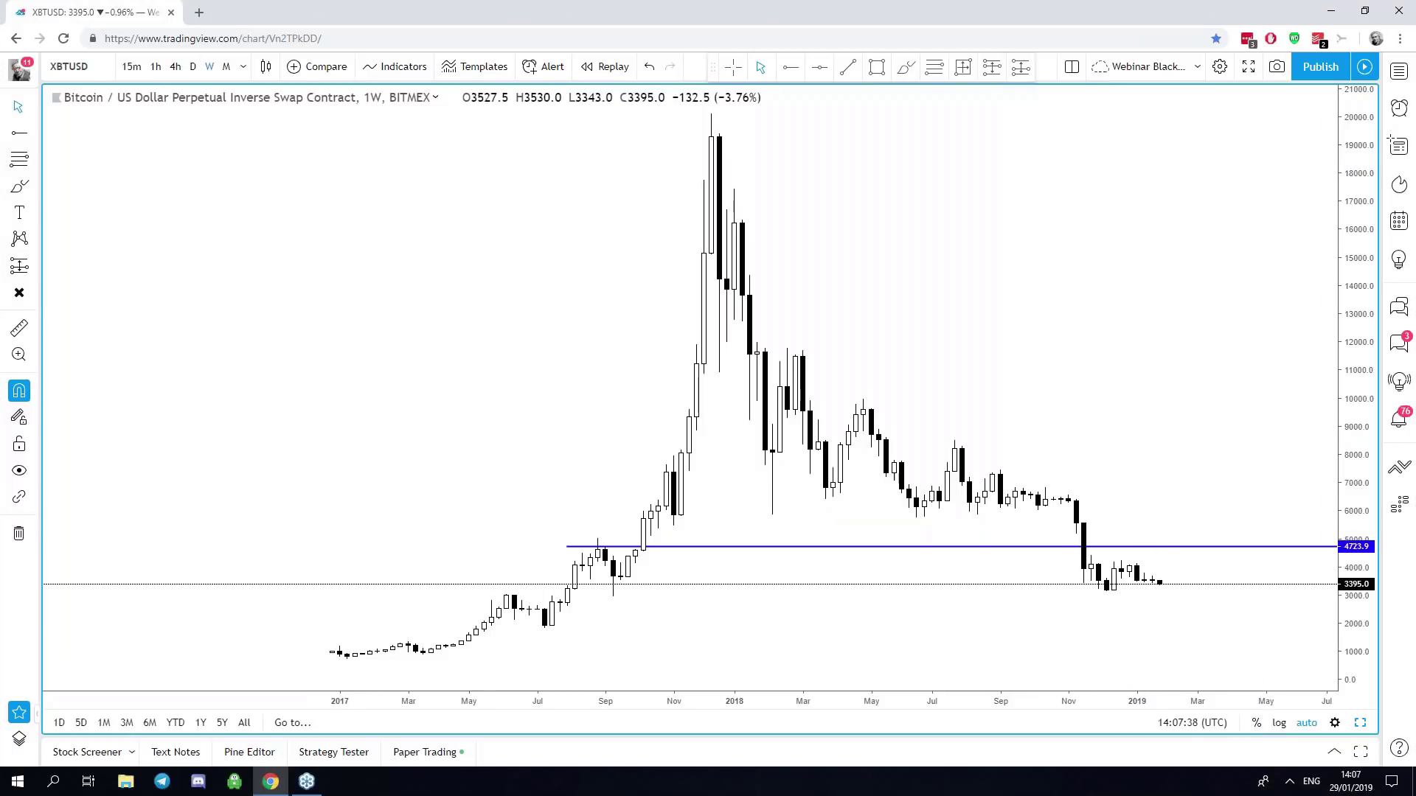
Delete the blue 4723.9 horizontal ray.
scroll(759, 516, "up", 5)
left_click(19, 533)
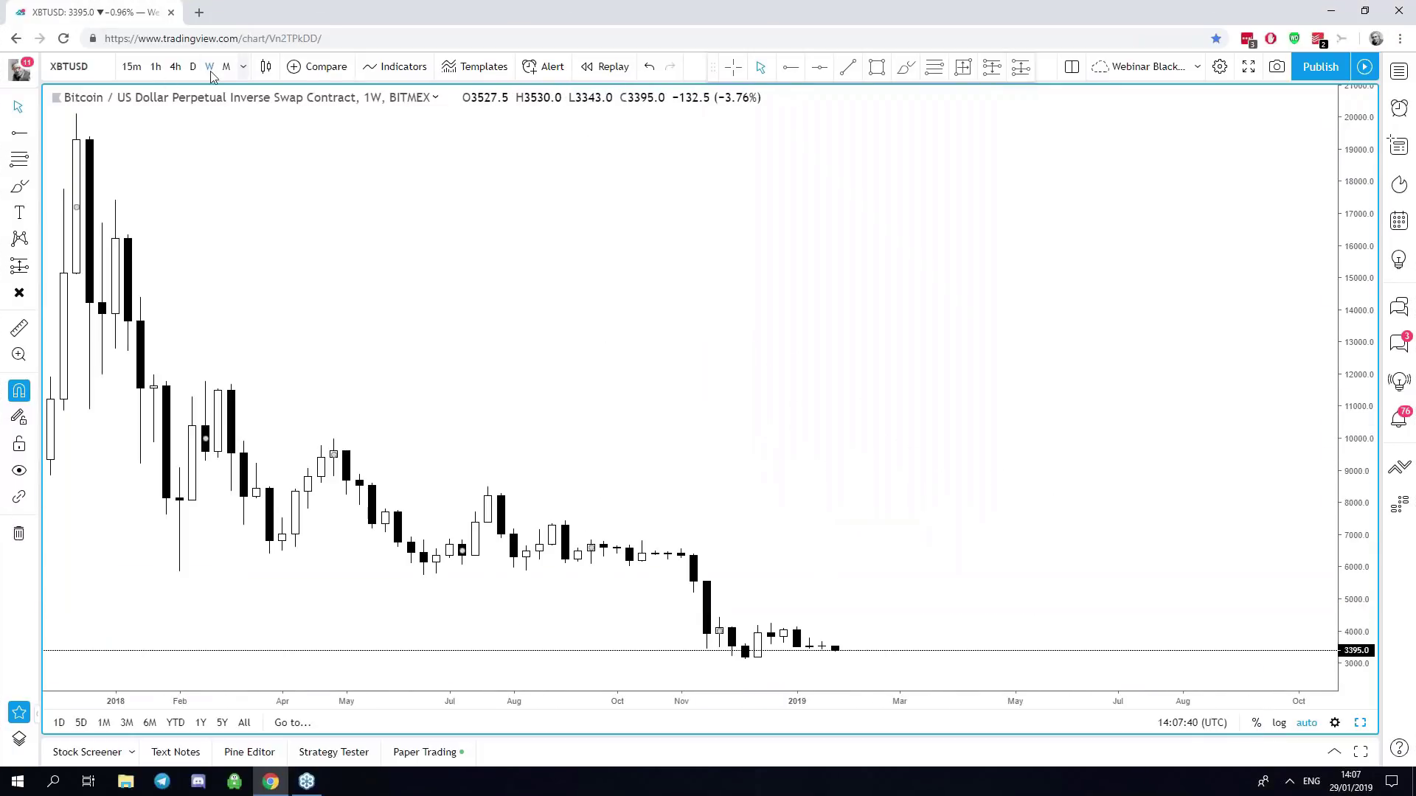
scroll(786, 412, "up", 4)
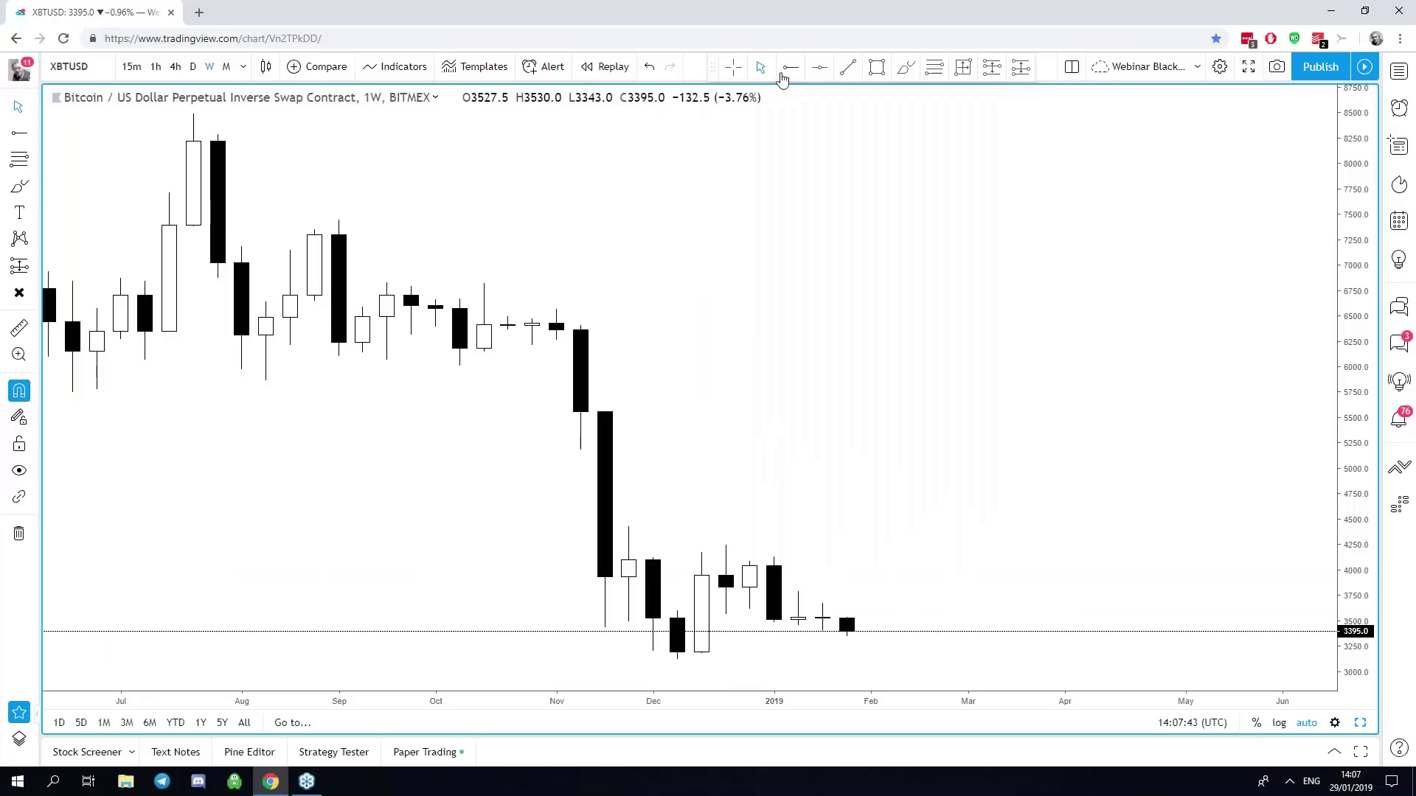
Place a horizontal line at 4096.5 along the late-2018 highs and zoom out.
left_click(790, 67)
left_click(629, 561)
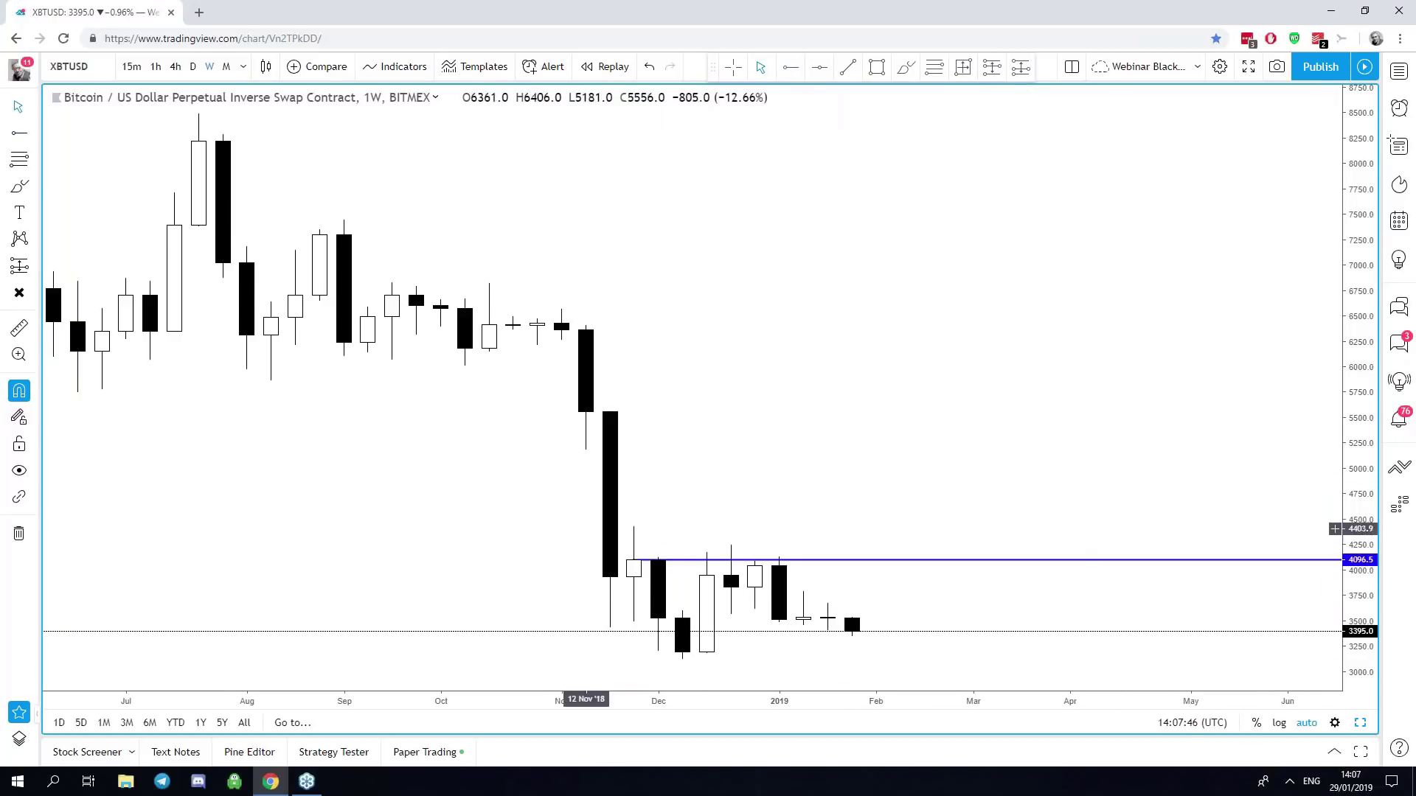
scroll(819, 634, "down", 5)
scroll(1132, 579, "down", 3)
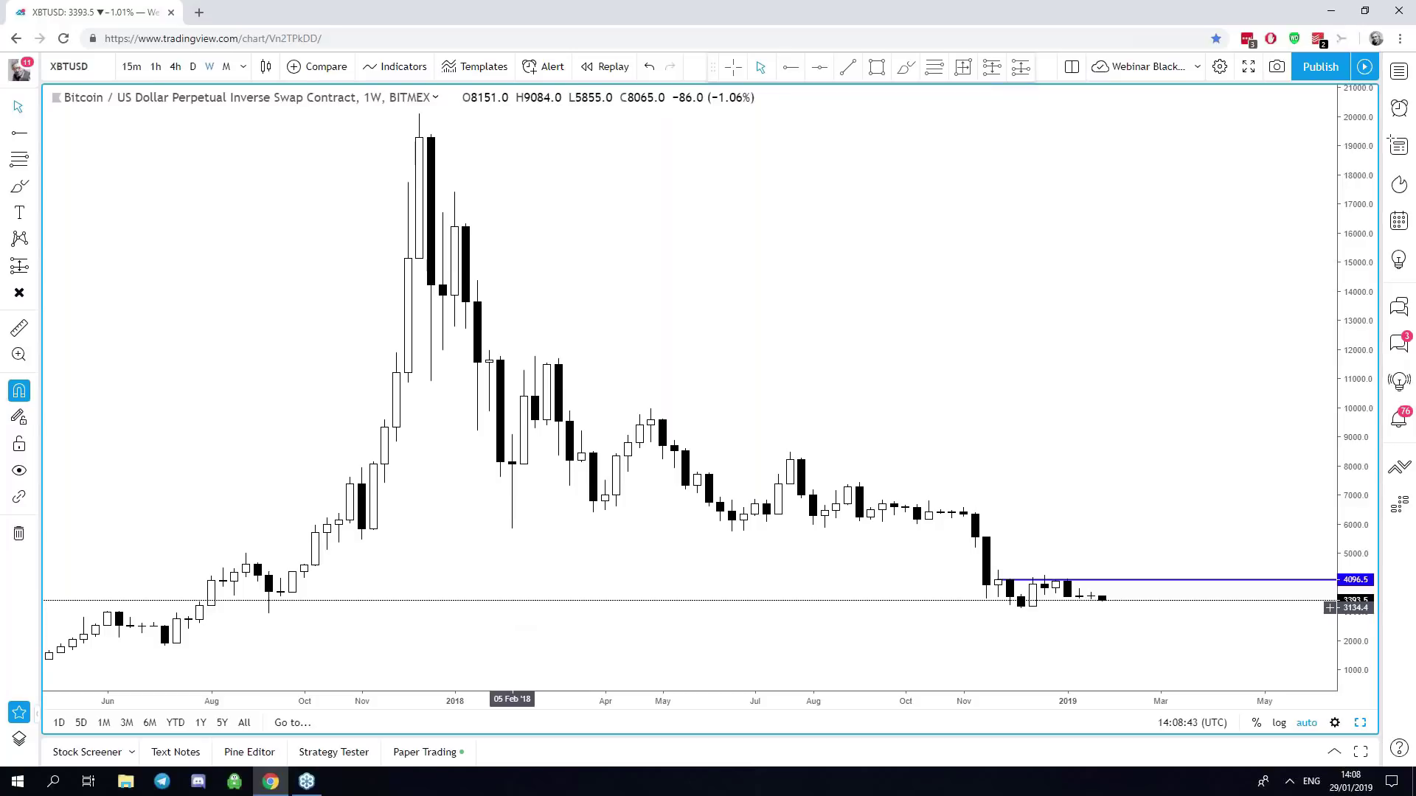
scroll(517, 614, "up", 6)
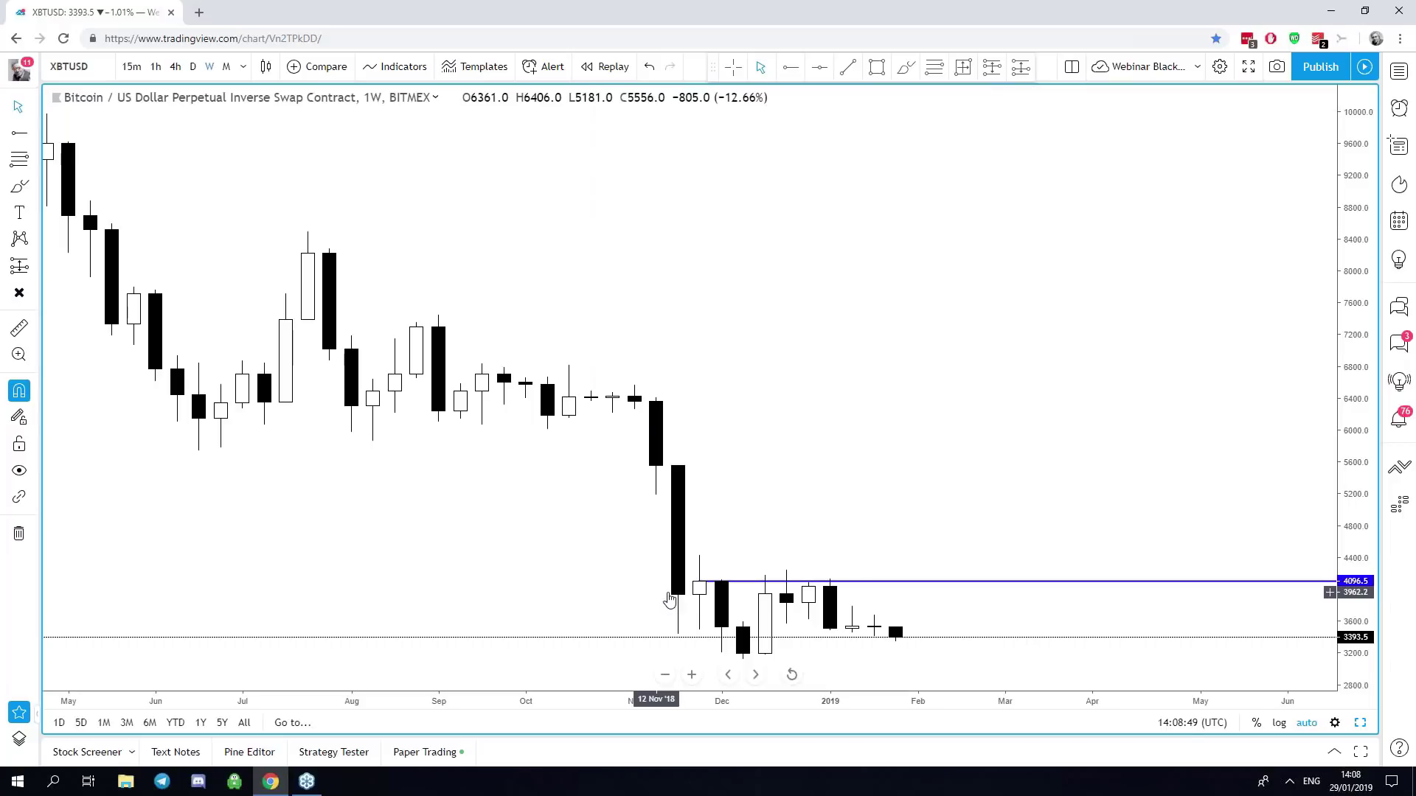
Switch to 4-hour candles and turn on the crosshair cursor.
left_click(176, 67)
scroll(253, 544, "down", 5)
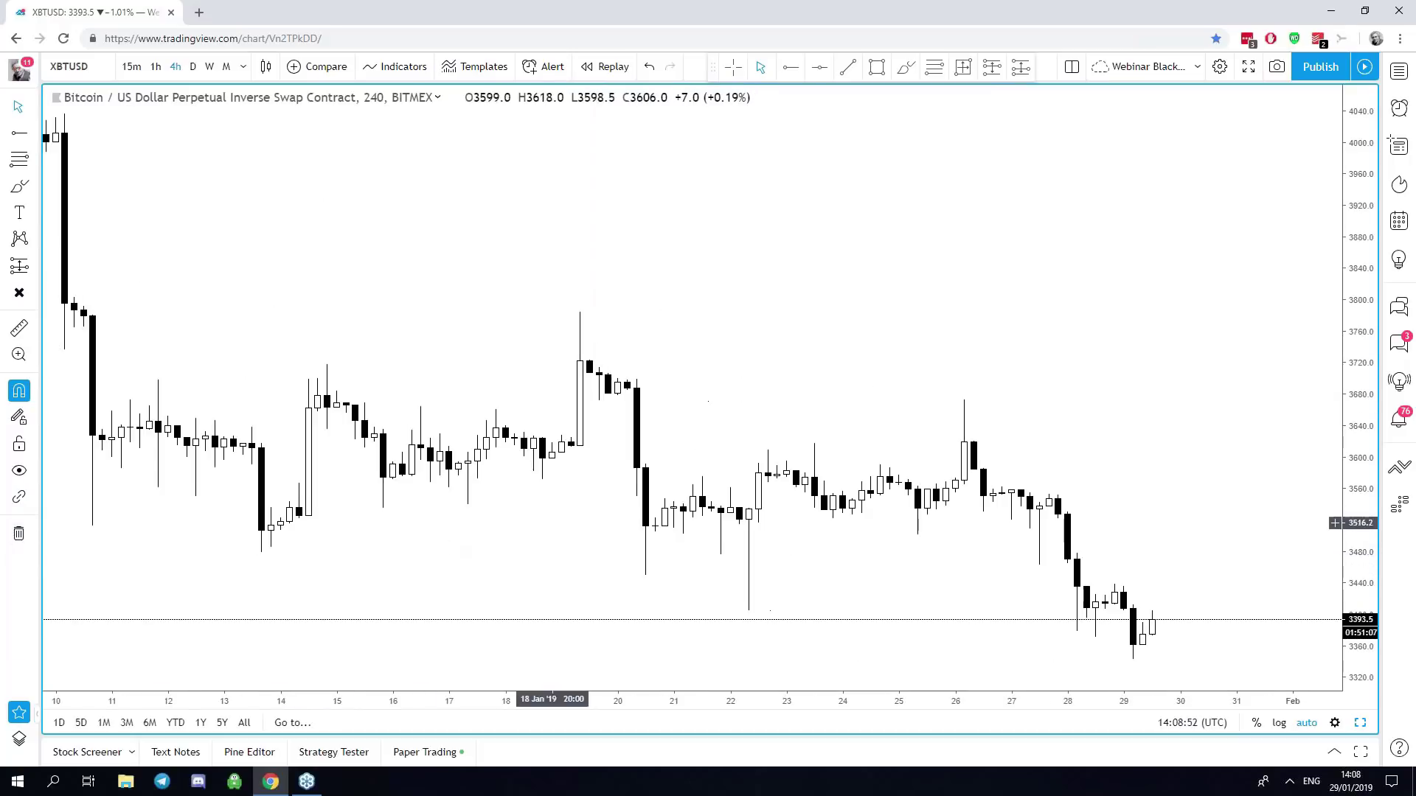
left_click(737, 69)
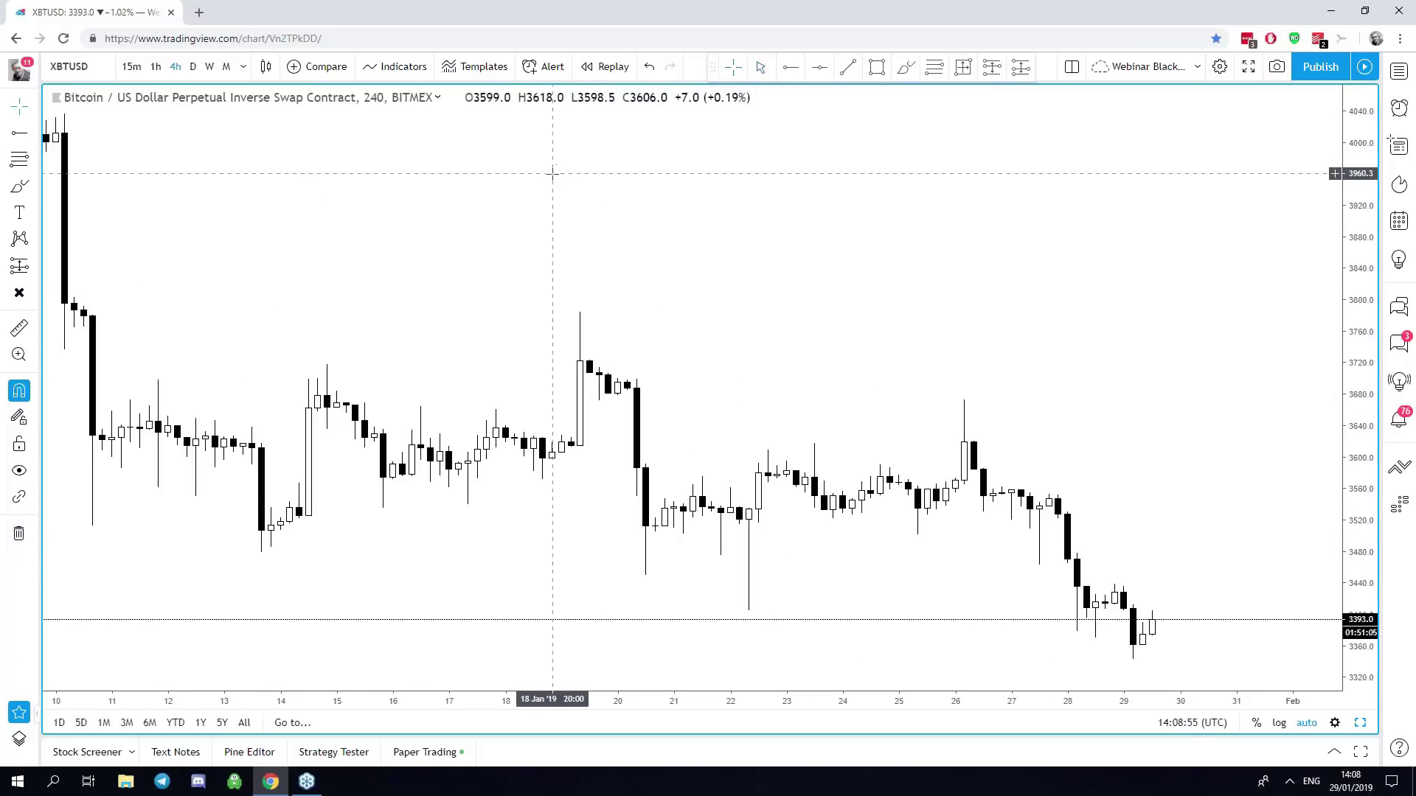
Zoom the chart, then switch to hourly candles covering about 8–30 January.
scroll(527, 310, "down", 2)
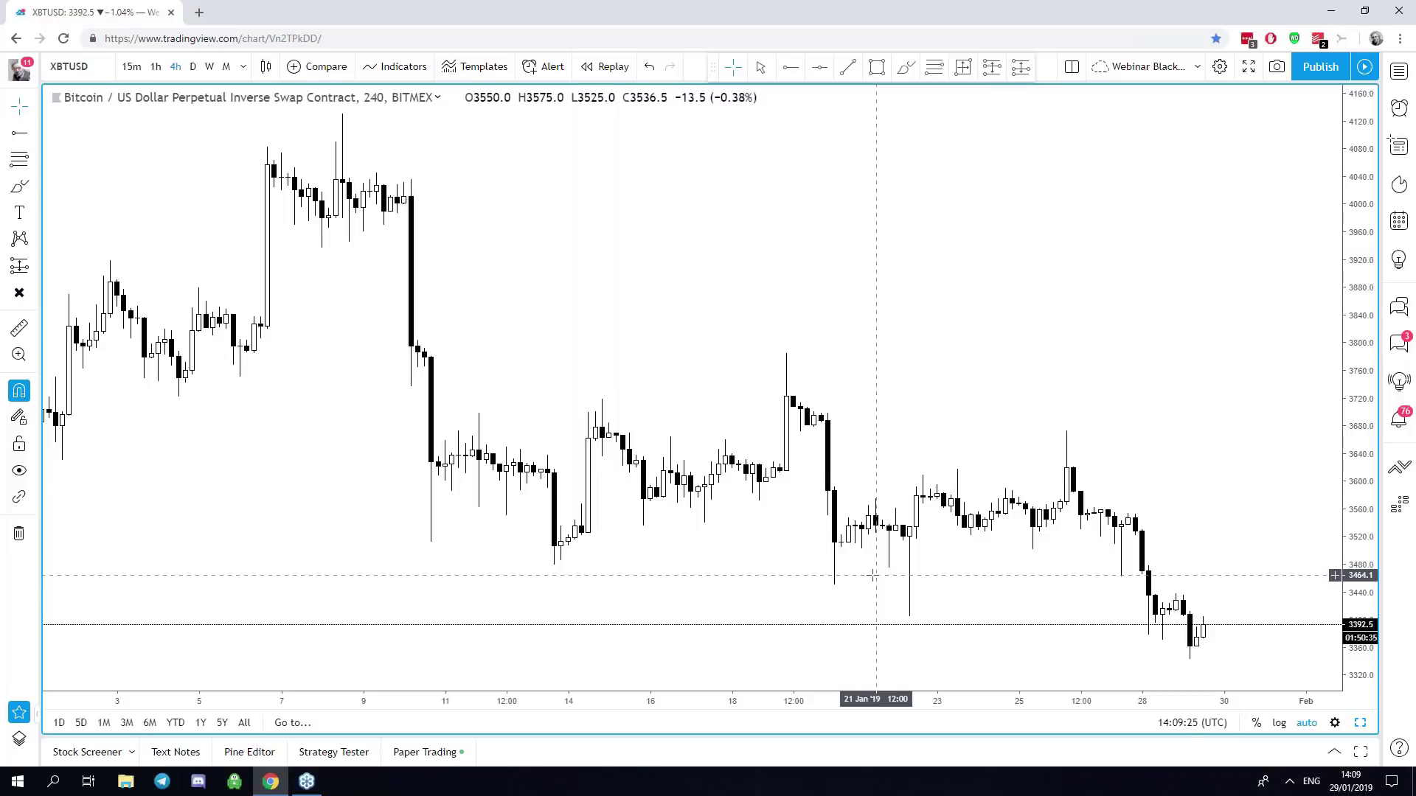
scroll(250, 455, "down", 5)
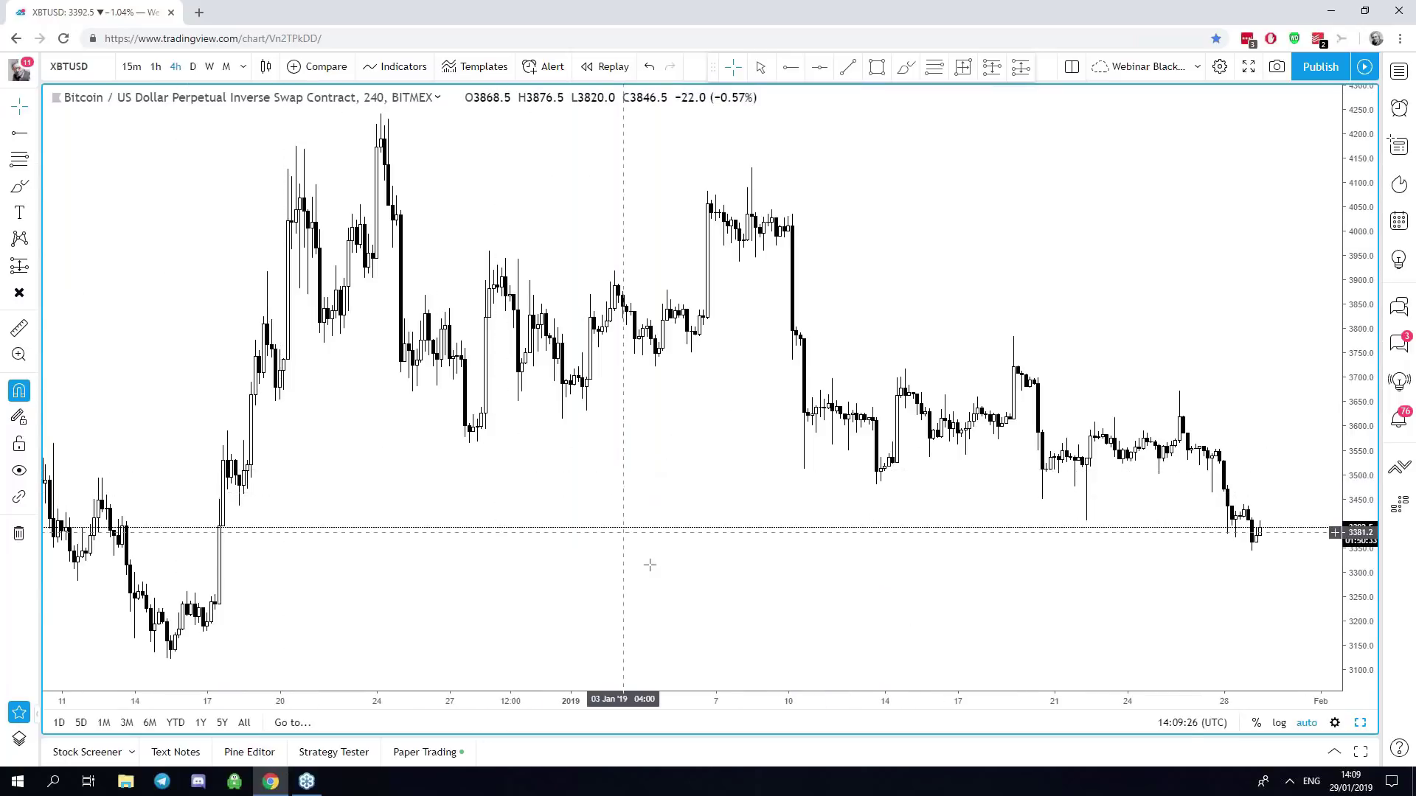
scroll(667, 583, "up", 3)
scroll(657, 575, "down", 2)
left_click(156, 66)
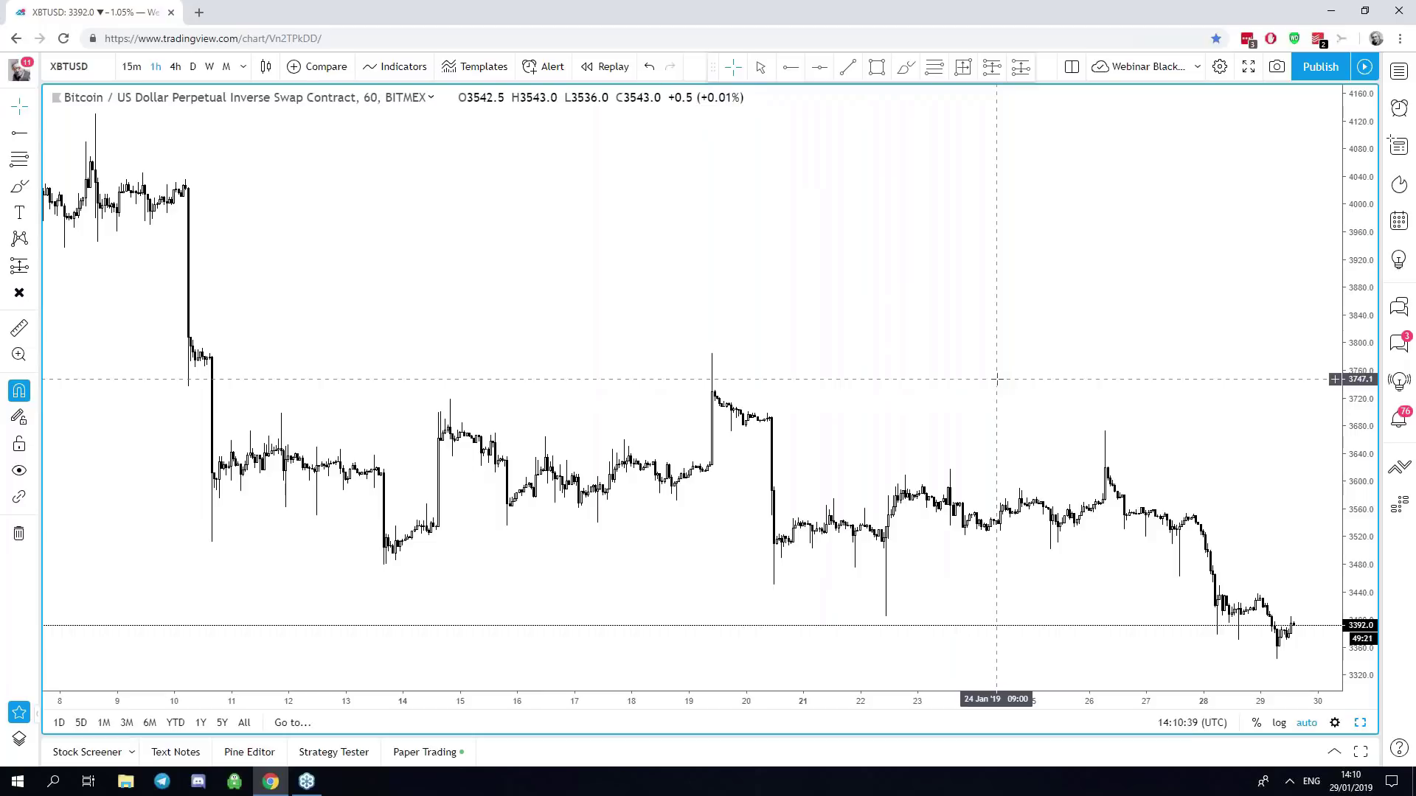
Scroll back and forth through the hourly Bitcoin chart.
scroll(557, 251, "down", 1)
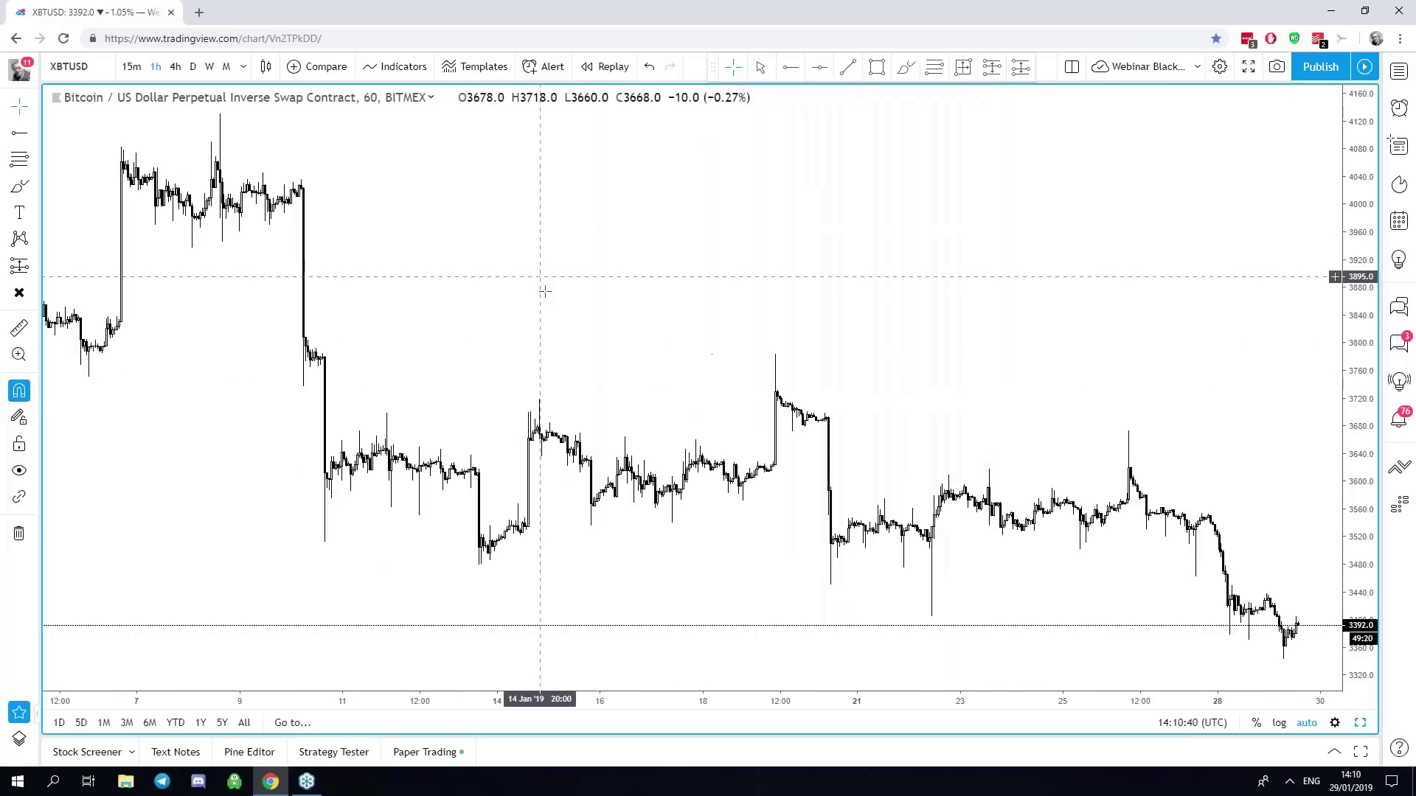
scroll(563, 332, "left", 10)
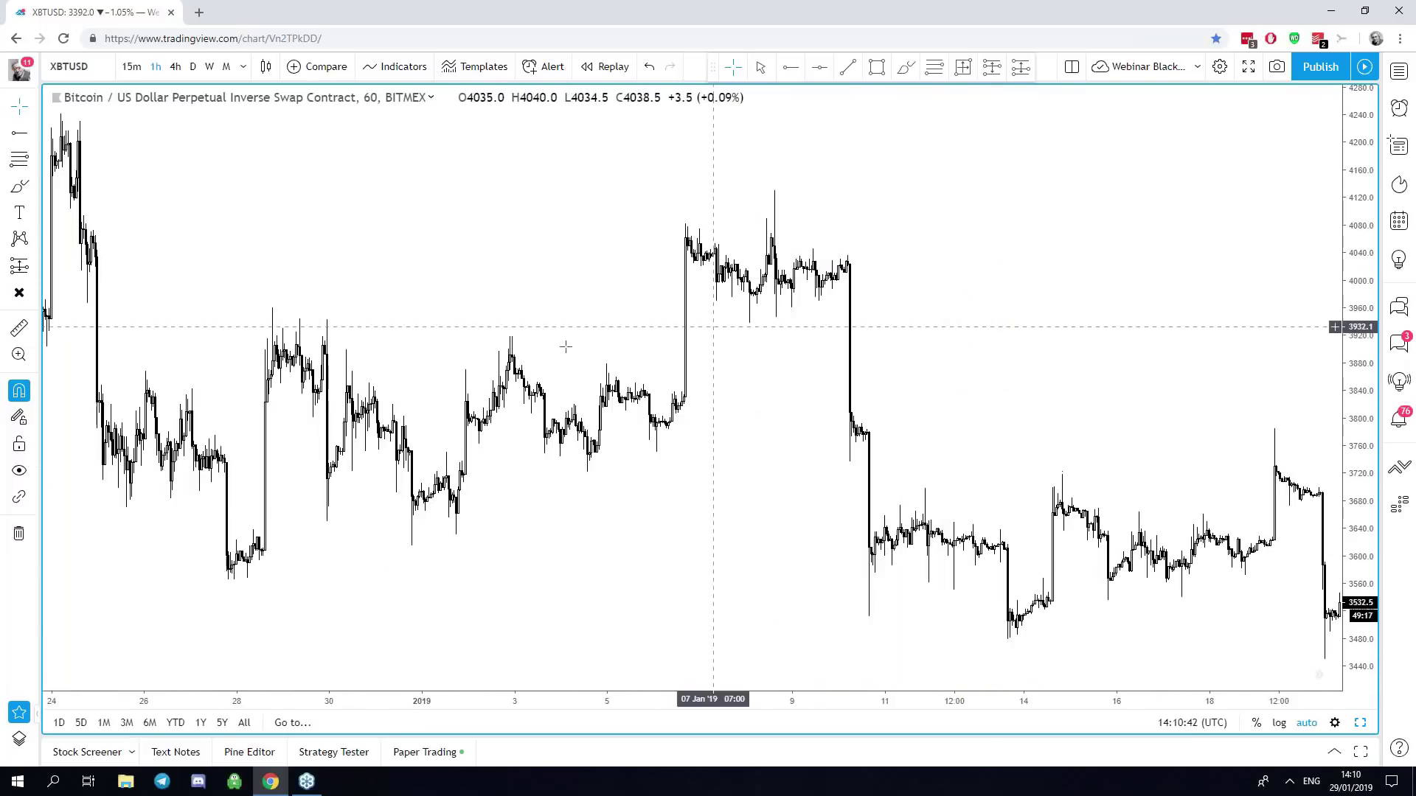
scroll(511, 442, "left", 5)
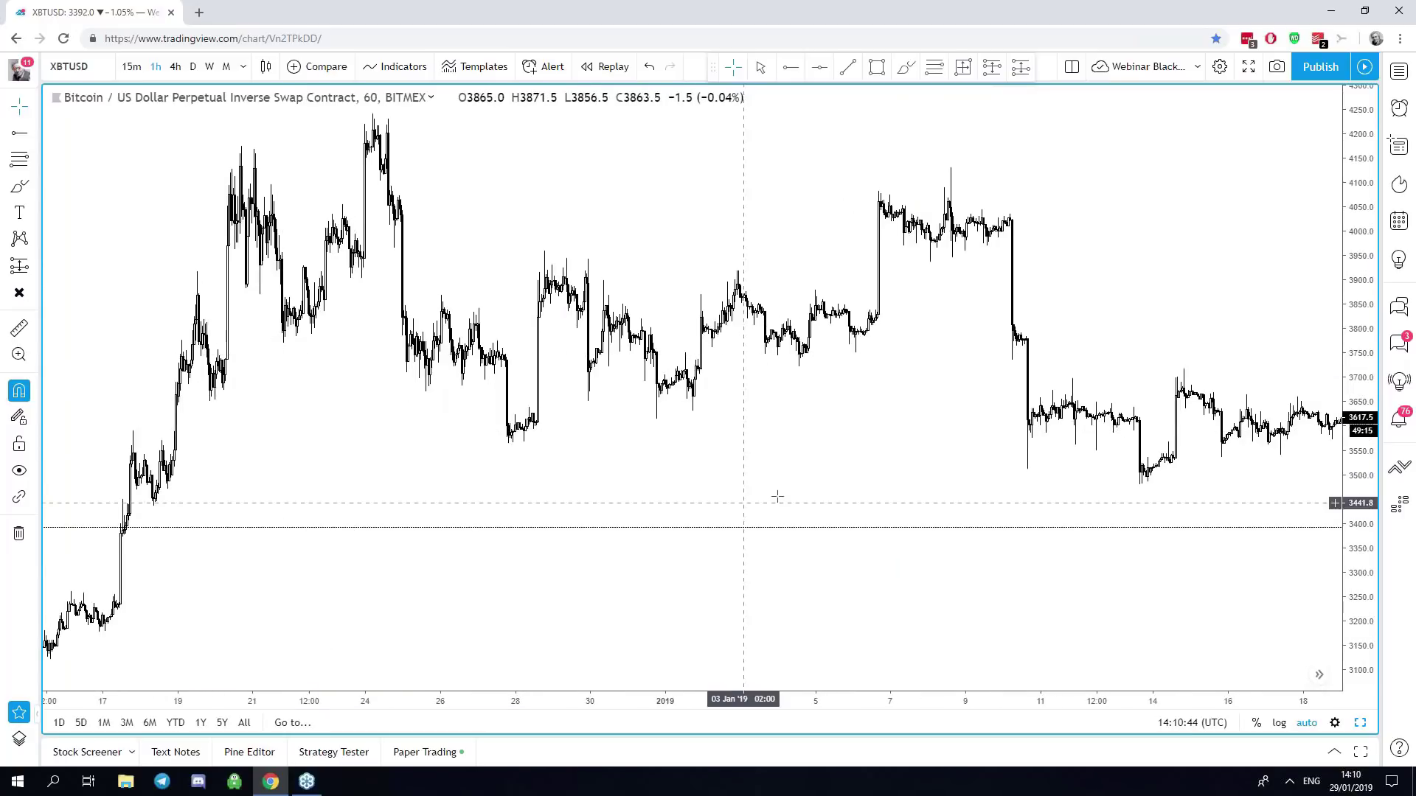
scroll(503, 404, "right", 3)
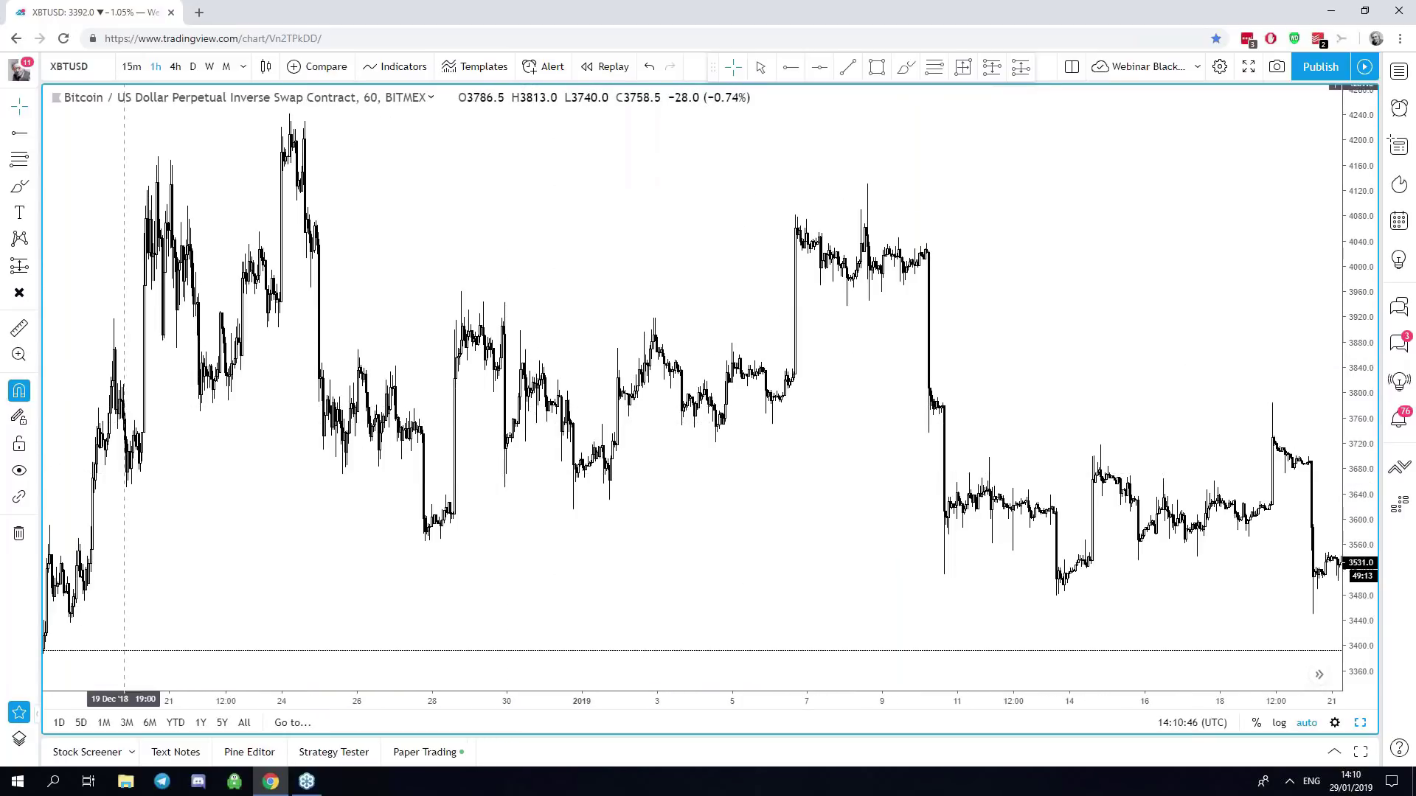
Switch to 15-minute candles and pan back to roughly 5–15 January 2019.
left_click(131, 66)
left_click_drag(234, 219, 638, 524)
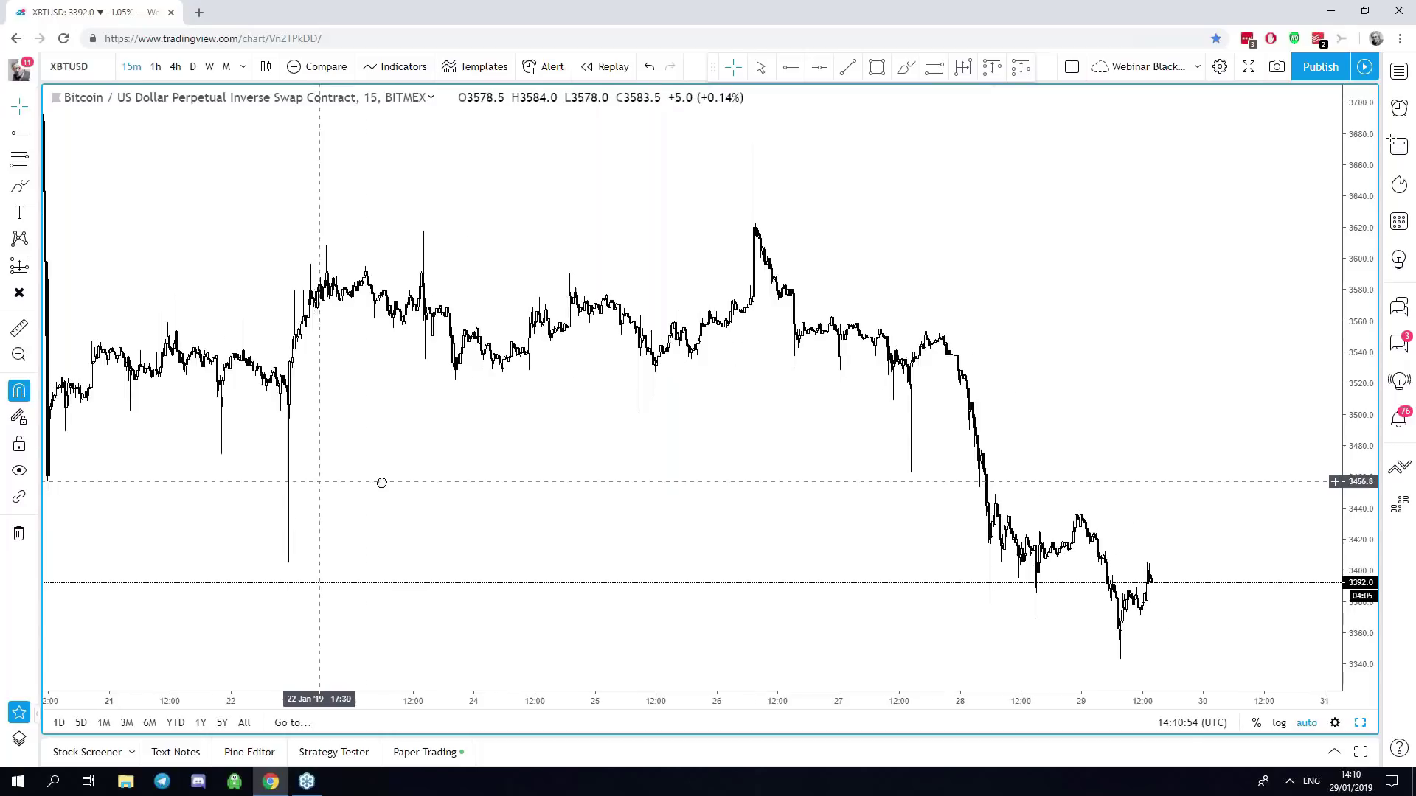
left_click_drag(379, 484, 1068, 467)
left_click_drag(92, 398, 543, 414)
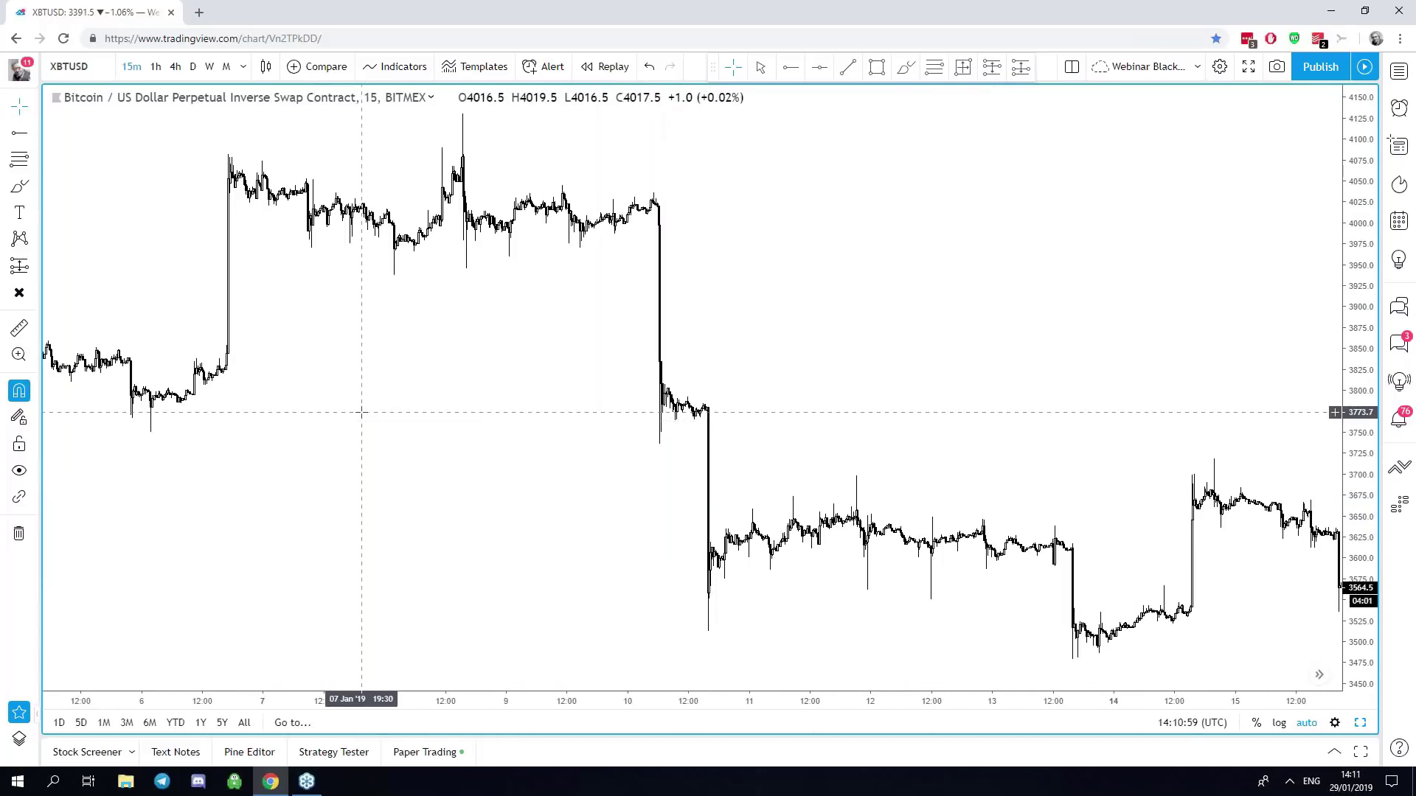
Switch to daily candles and zoom to November 2018 through late January 2019.
left_click(193, 66)
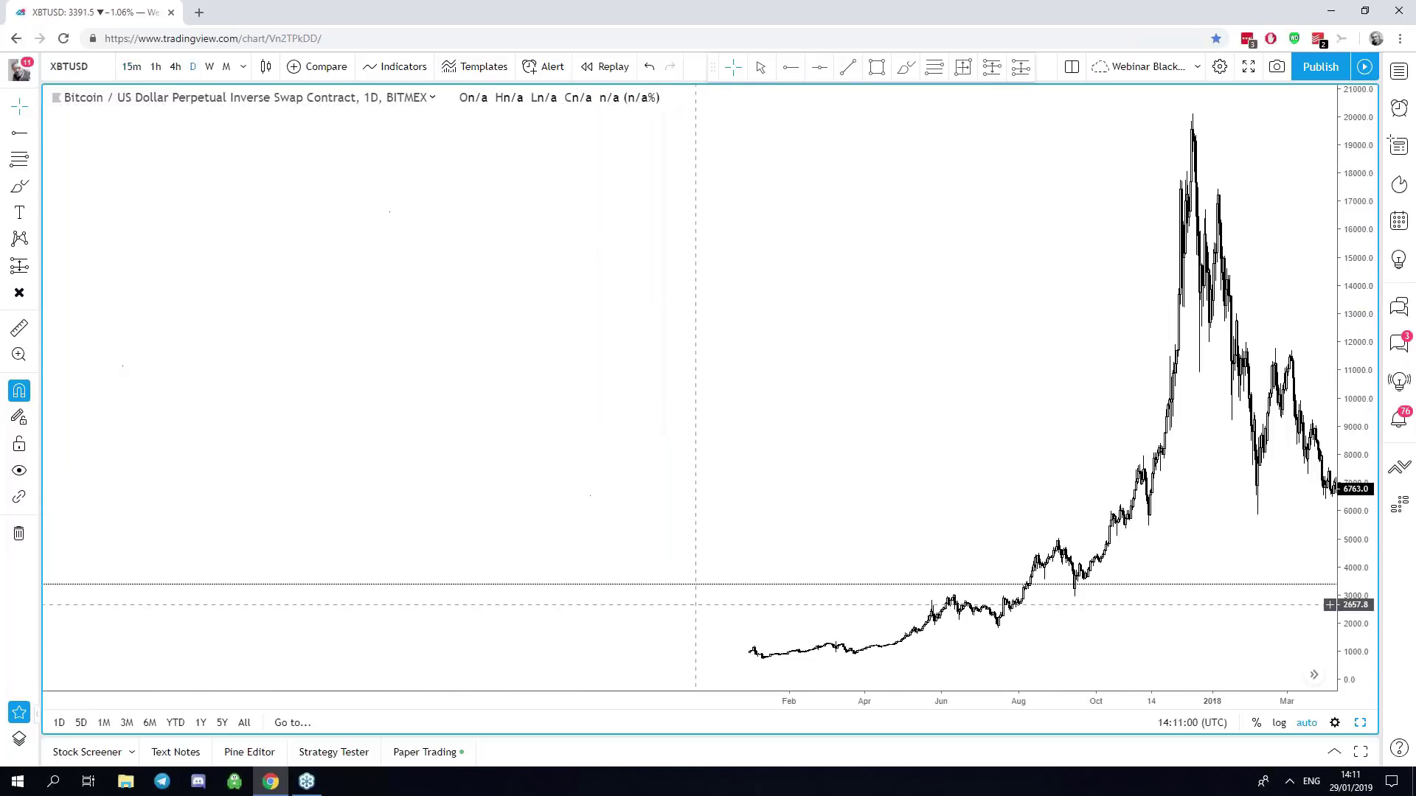
scroll(793, 673, "up", 5)
left_click_drag(963, 502, 555, 415)
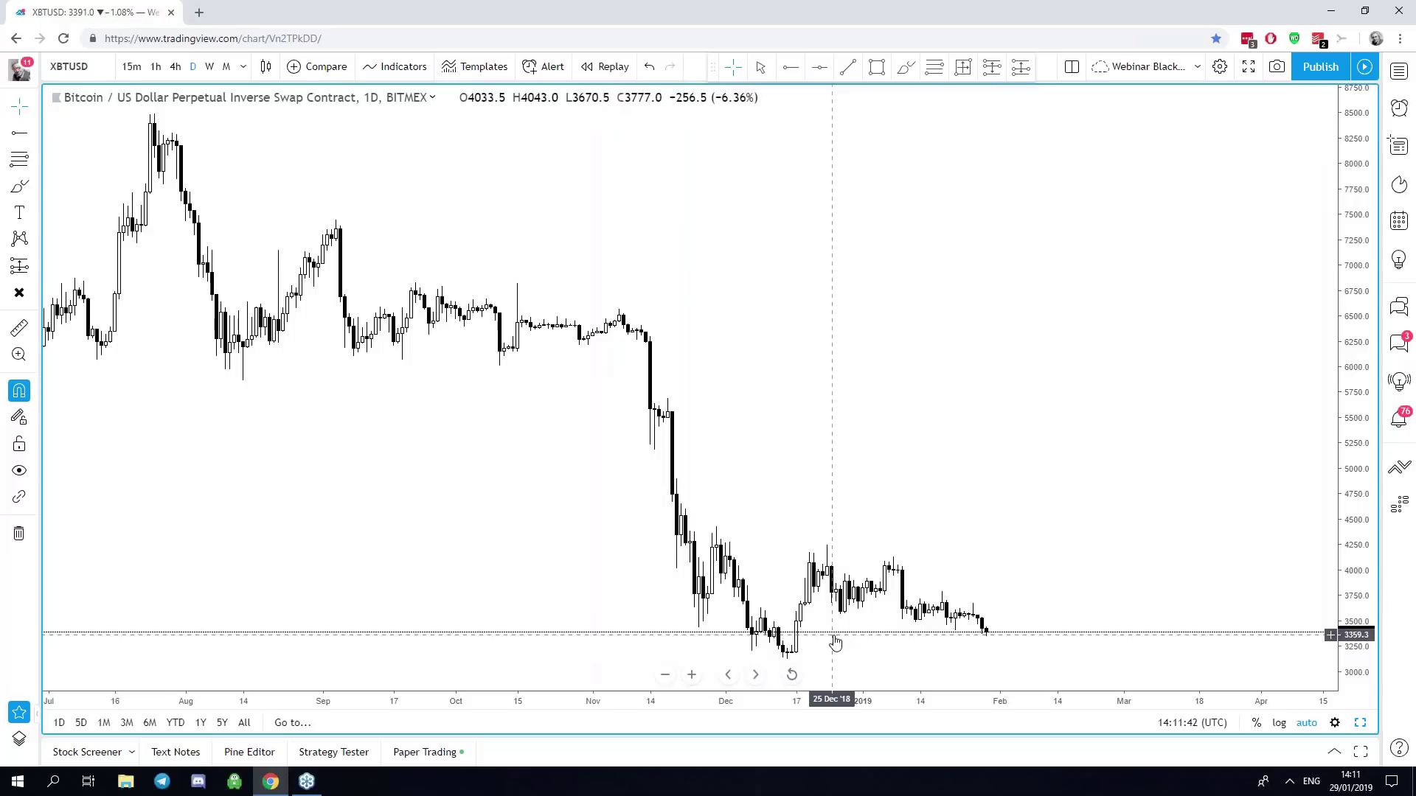
scroll(885, 618, "up", 5)
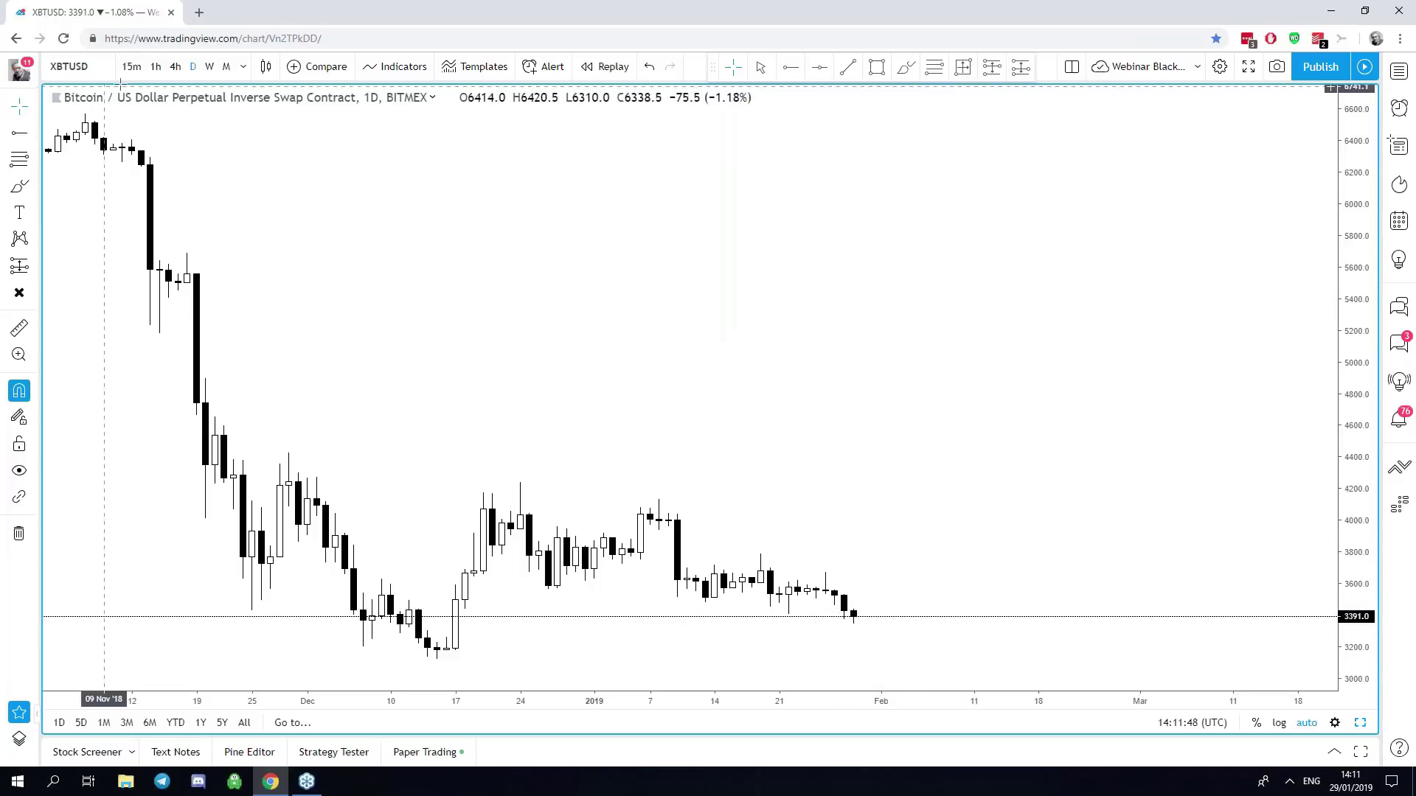
Try the 15-minute interval, then set Bitcoin to 1h candles spanning 28 December 2018–29 January 2019.
type("15")
key("Return")
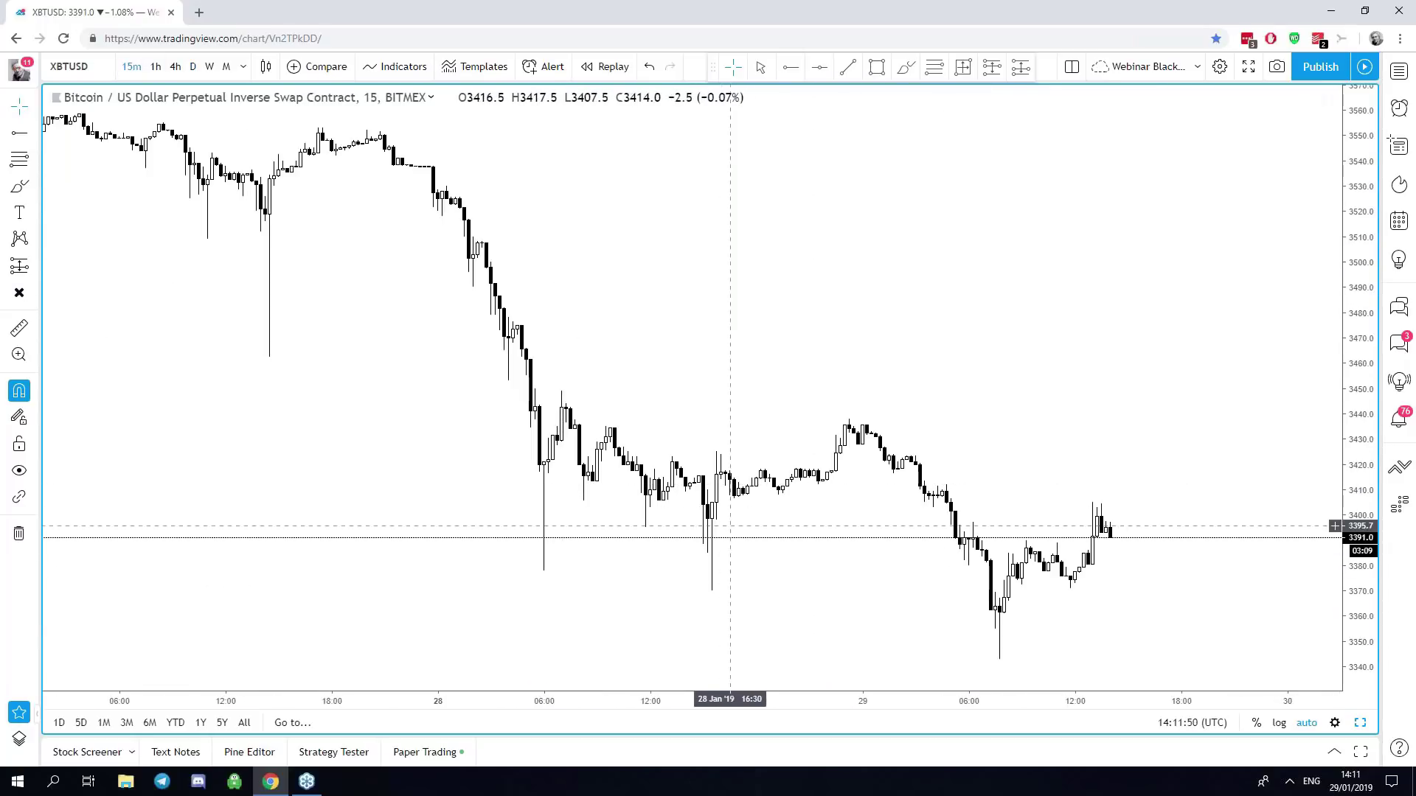
scroll(538, 478, "down", 2)
scroll(538, 478, "down", 3)
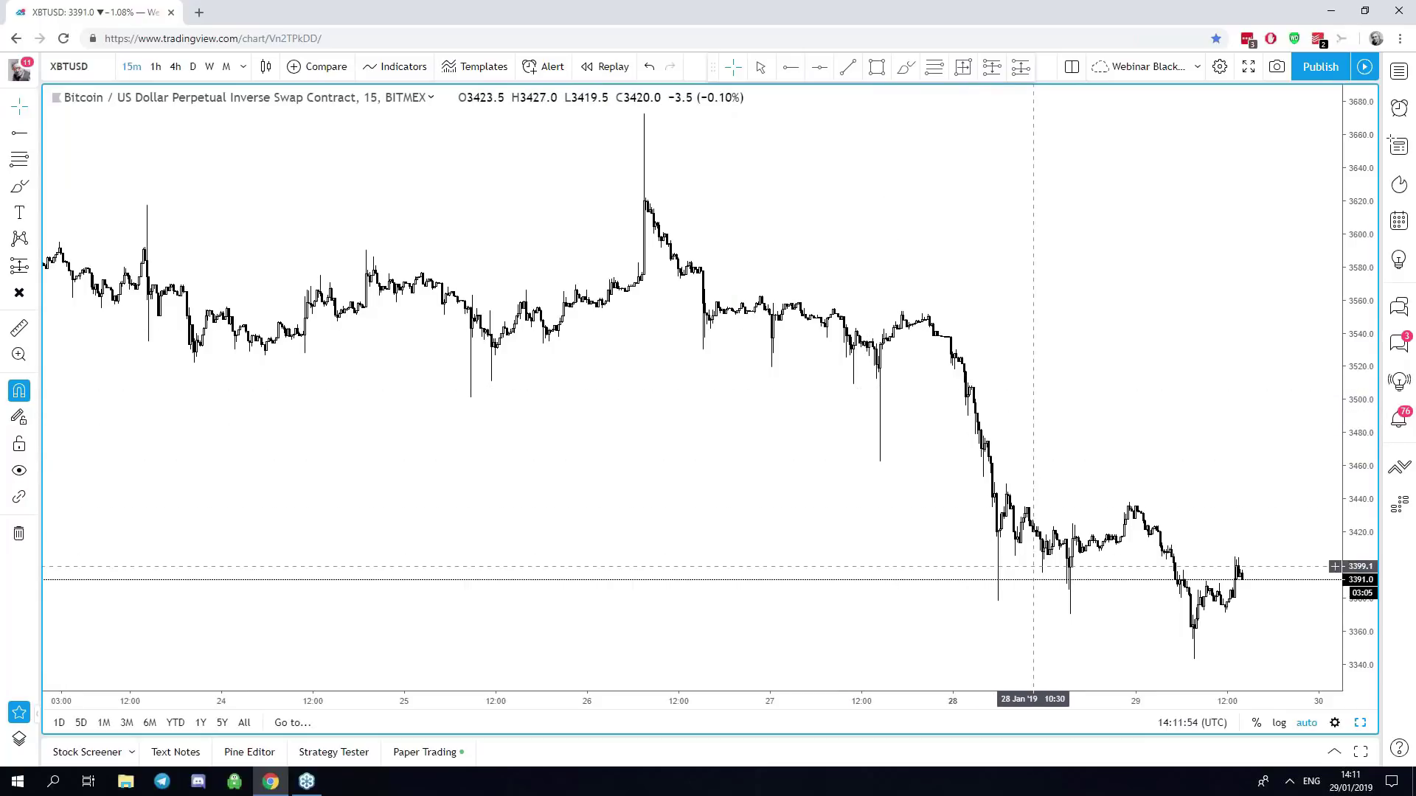
left_click(156, 67)
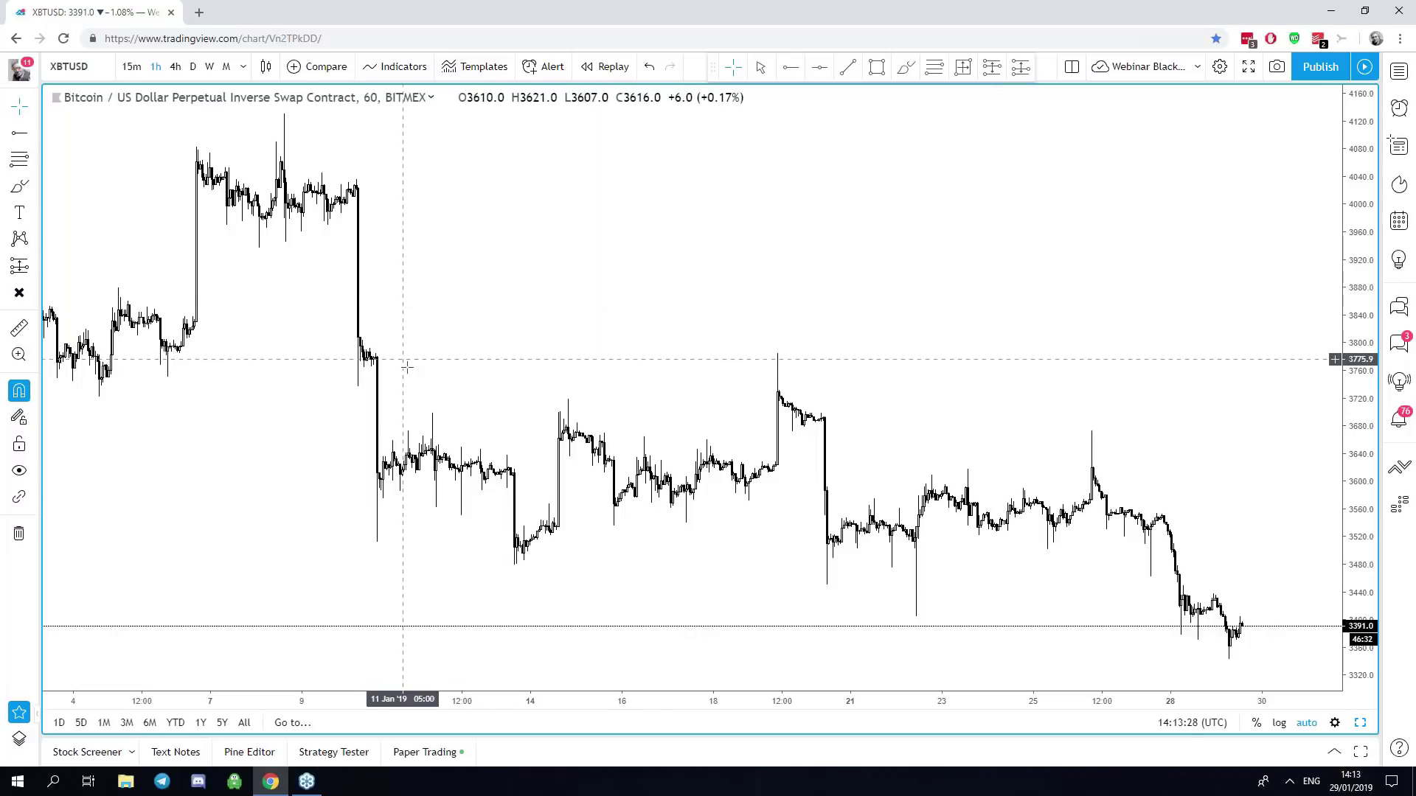
scroll(563, 391, "down", 2)
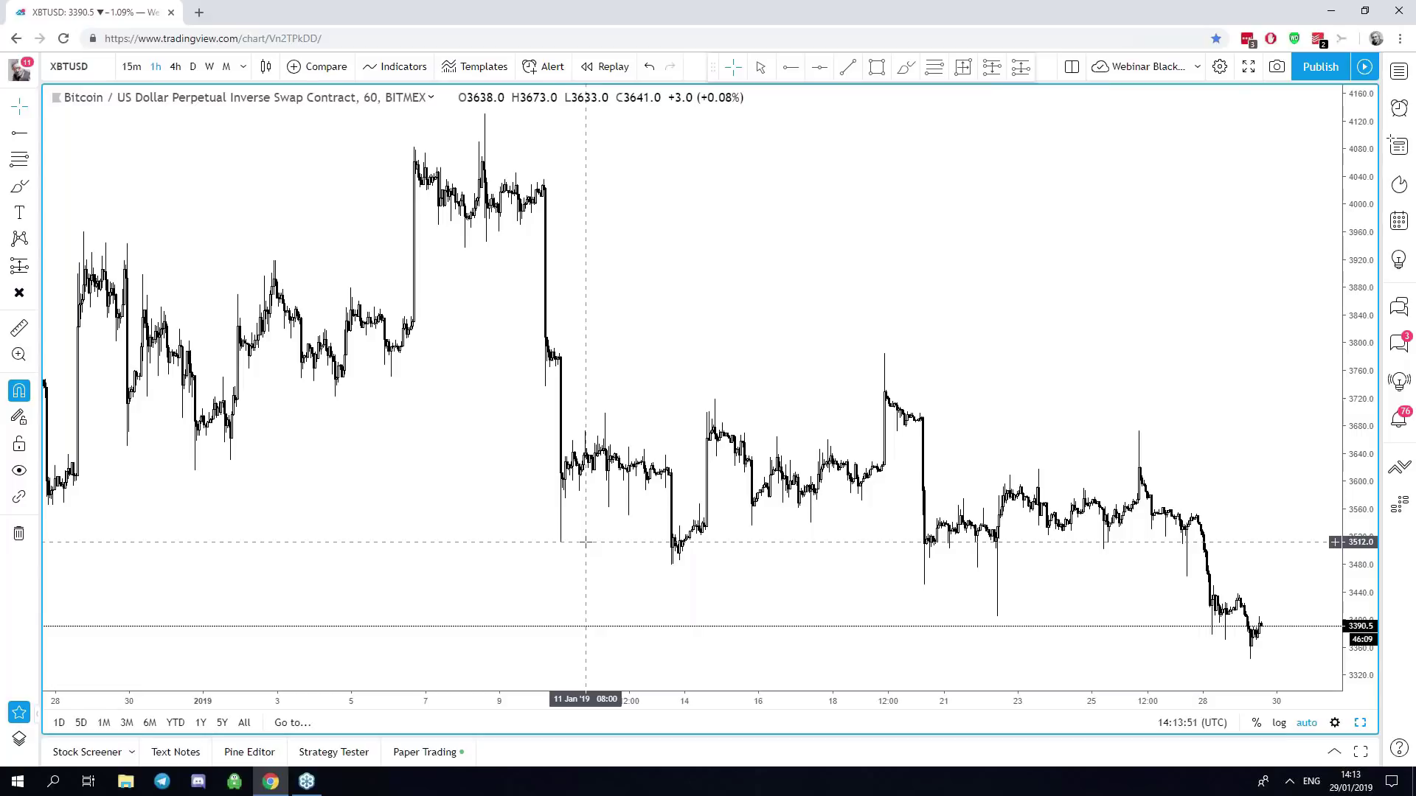
Set Bitcoin to 1D candles and zoom out to show mid-September 2018 through late January 2019.
left_click(193, 67)
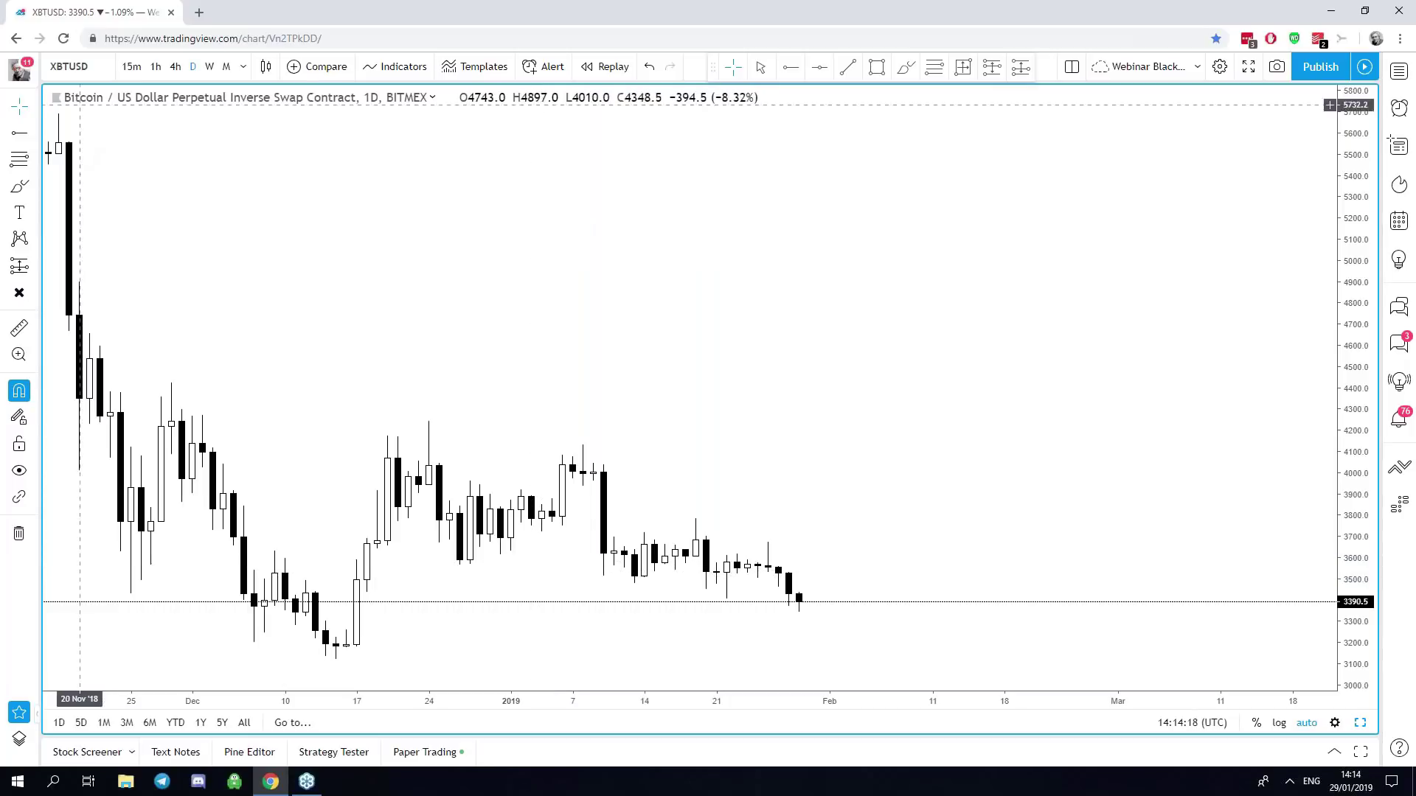
scroll(355, 348, "down", 3)
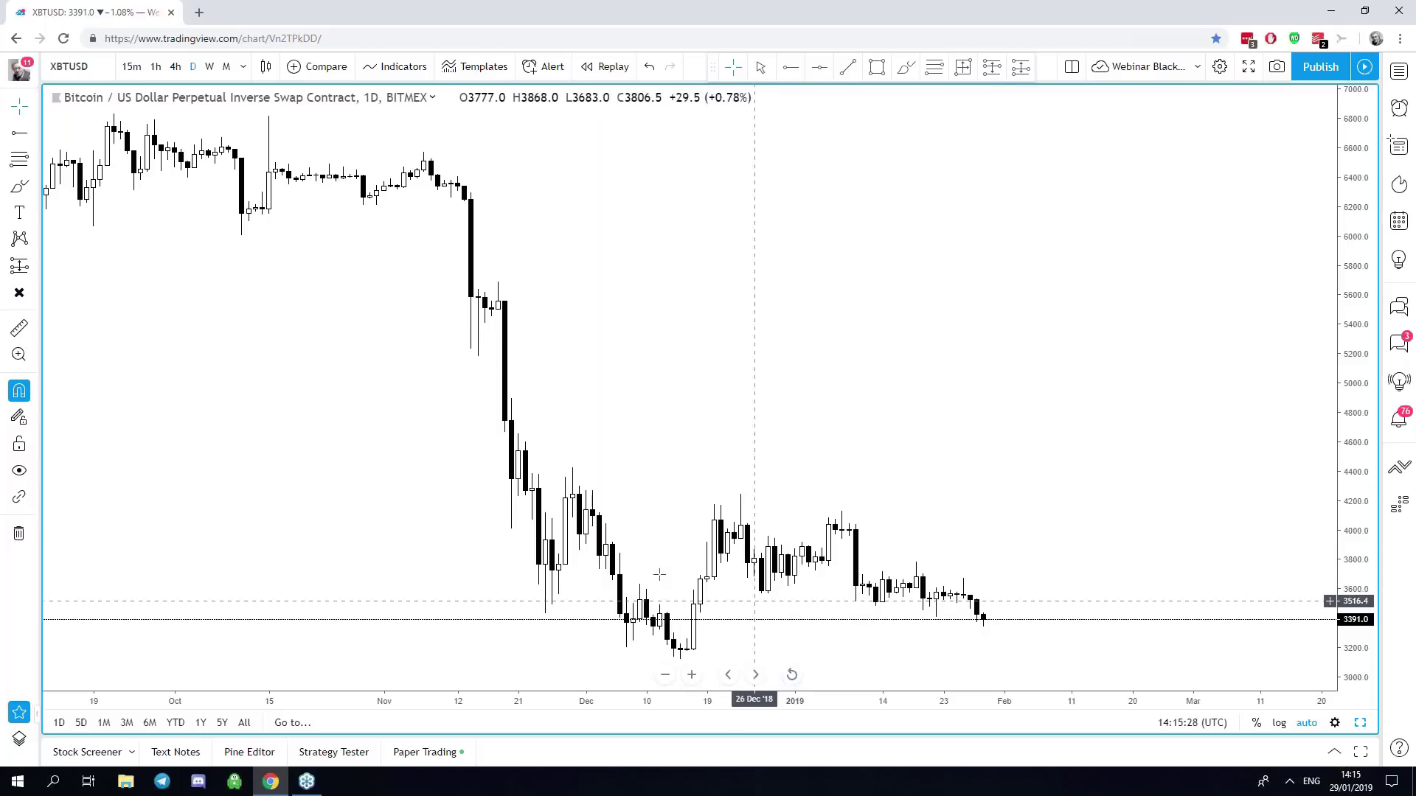
Load the XRP / Dollar market from Bitfinex via an XRPUSD symbol search.
left_click(93, 60)
type("XRPUSD")
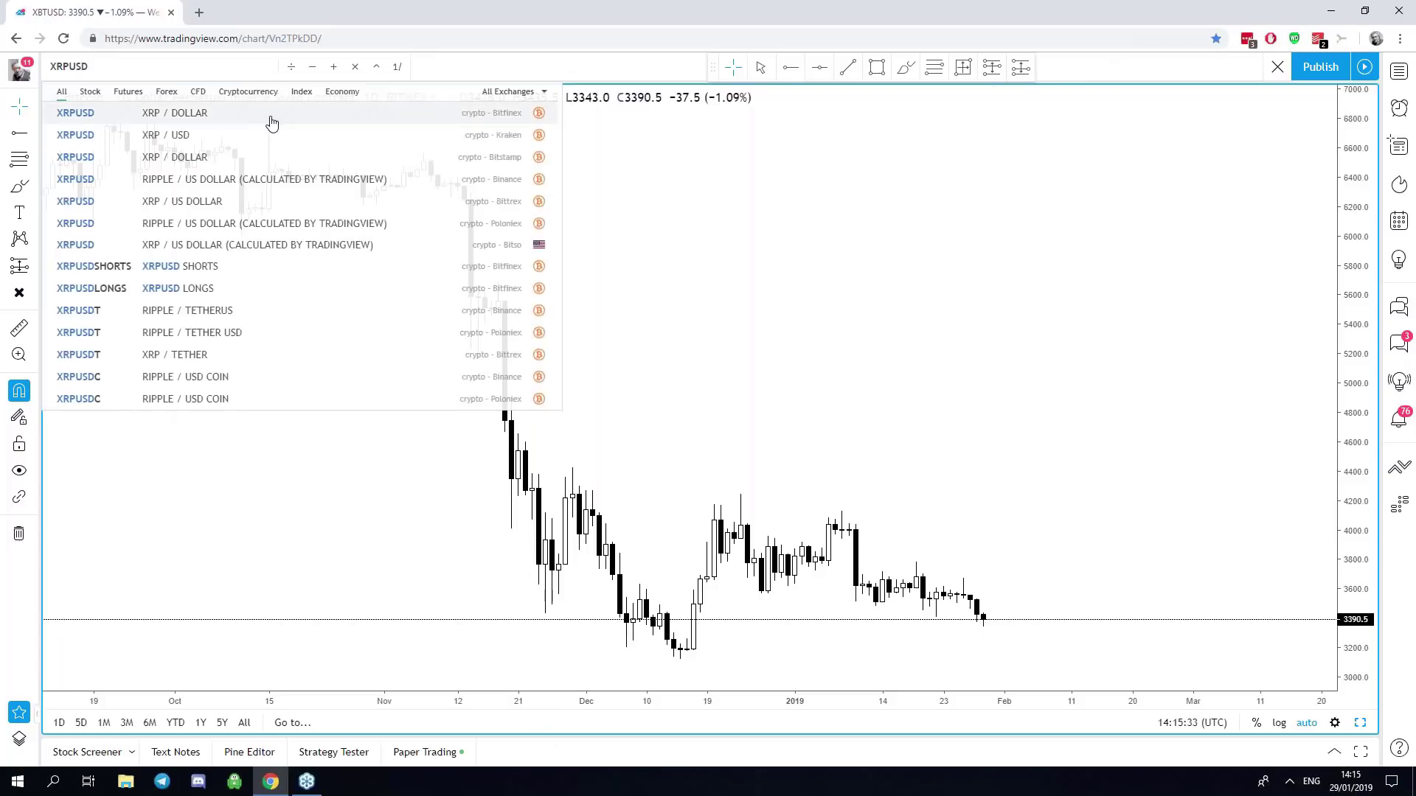
left_click(272, 122)
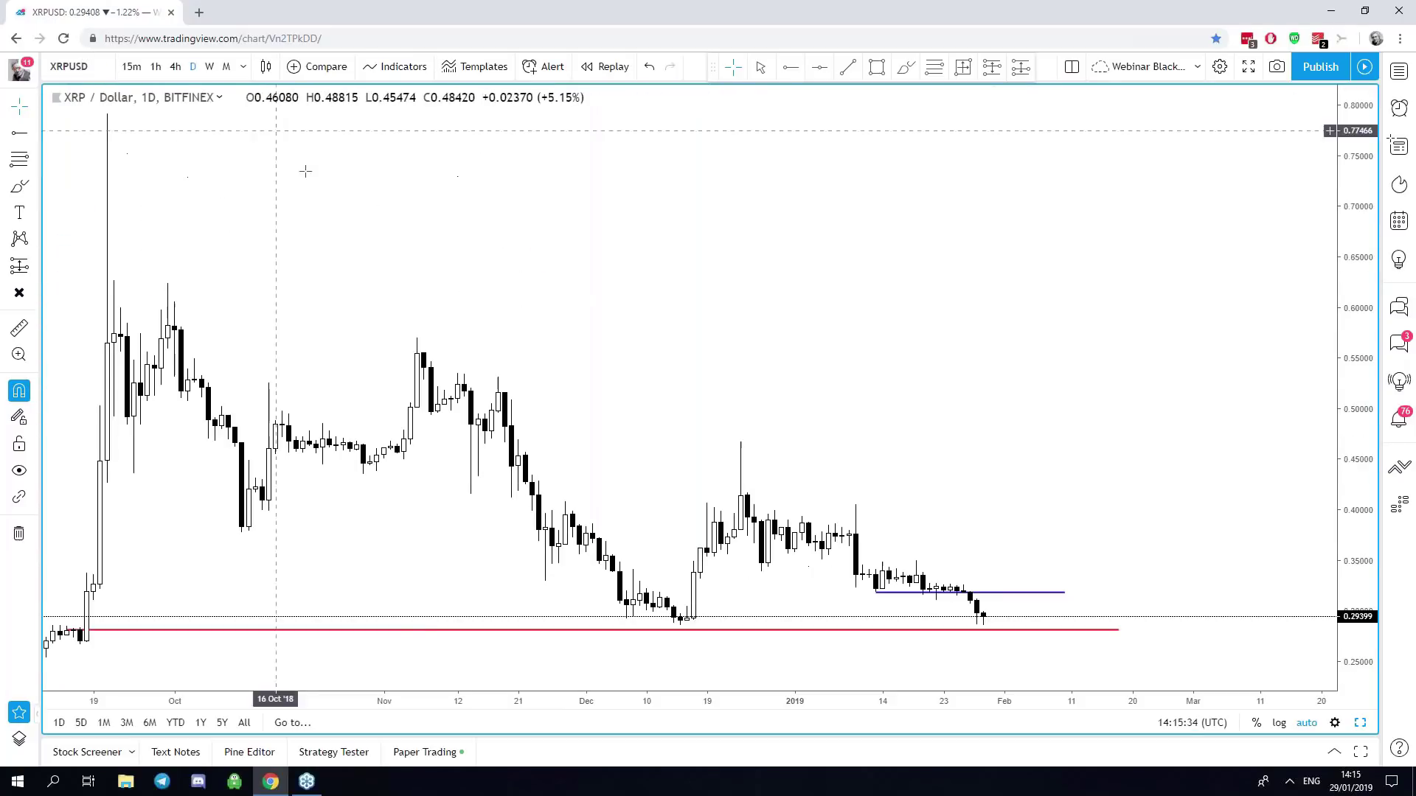
scroll(478, 397, "down", 5)
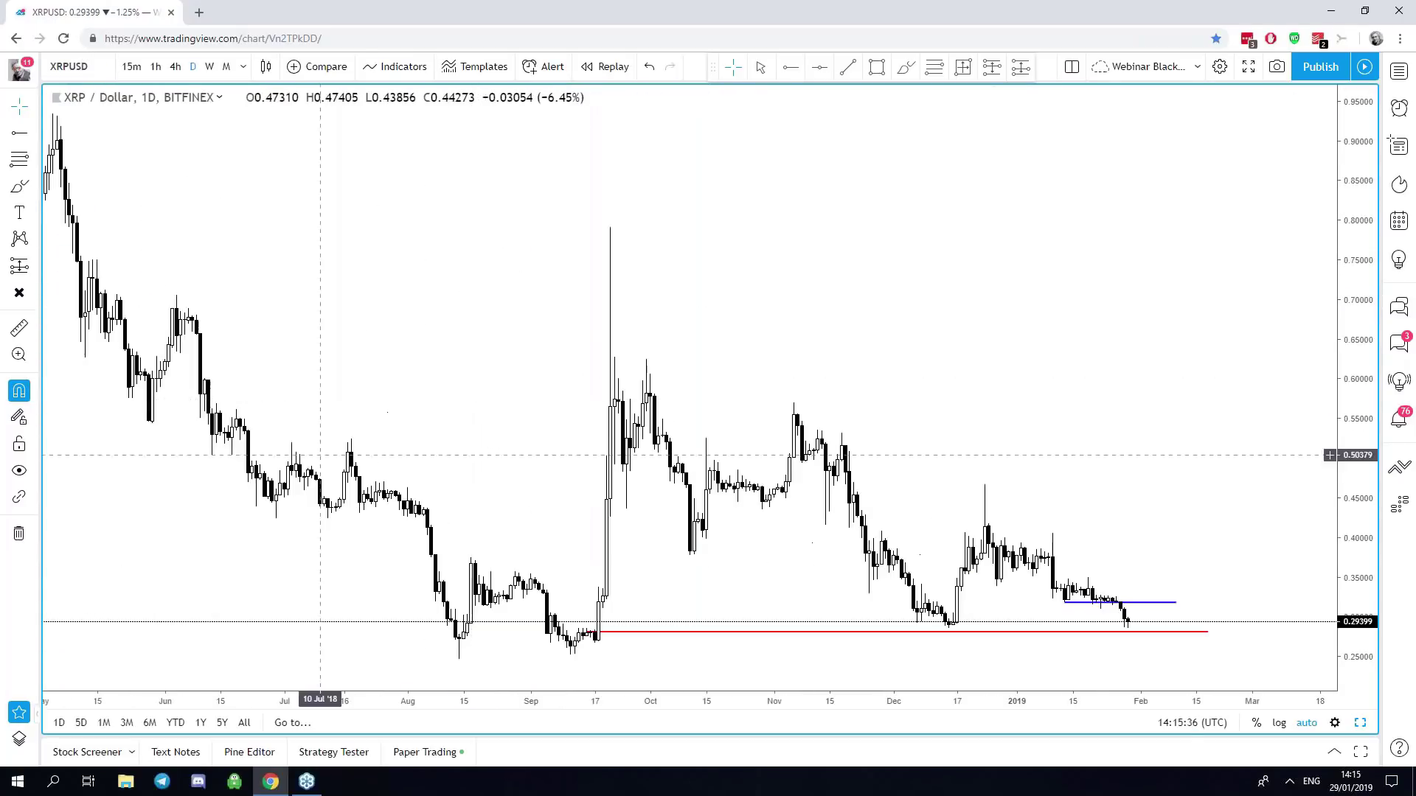
Check XRP on weekly candles, then return to daily covering May 2018 to late January 2019.
left_click(210, 66)
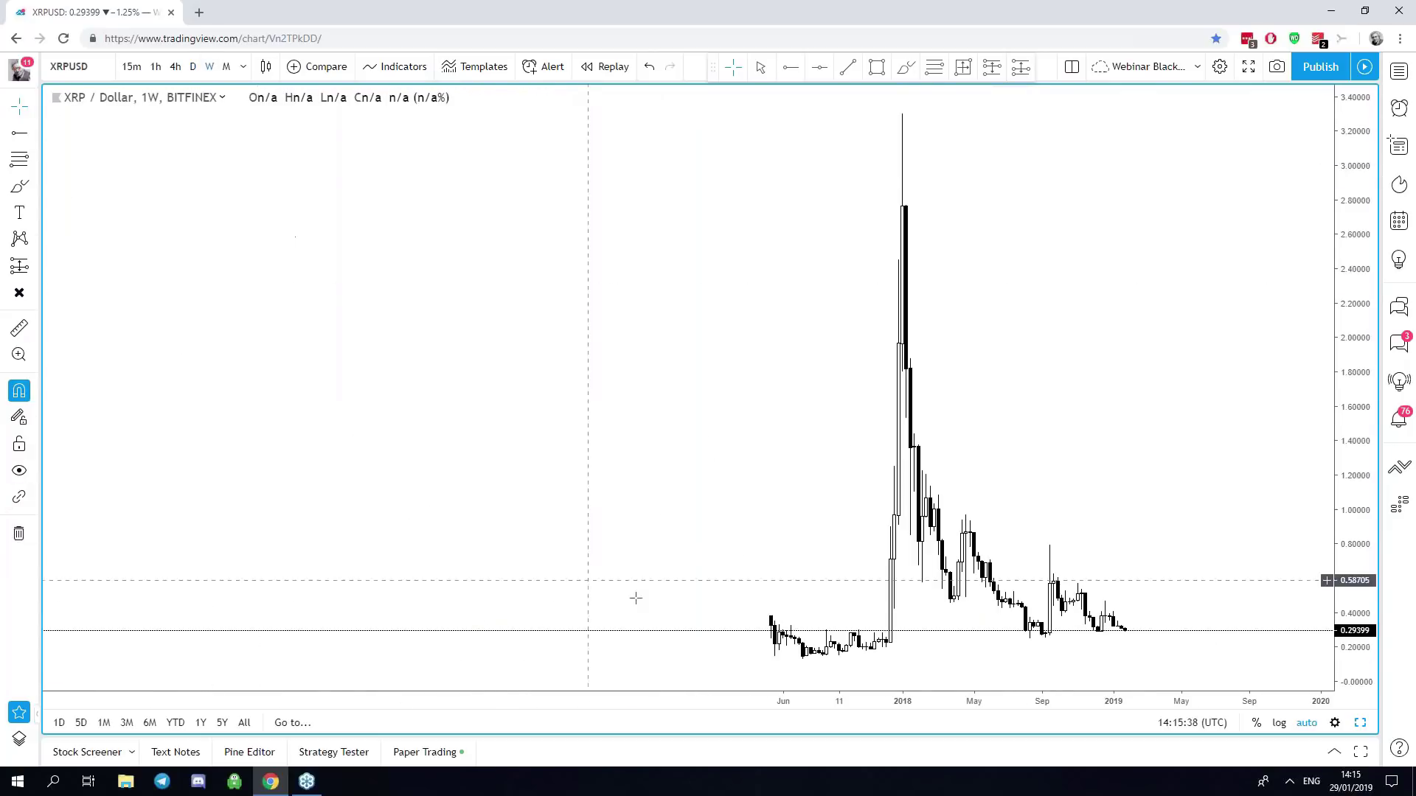
scroll(632, 593, "up", 2)
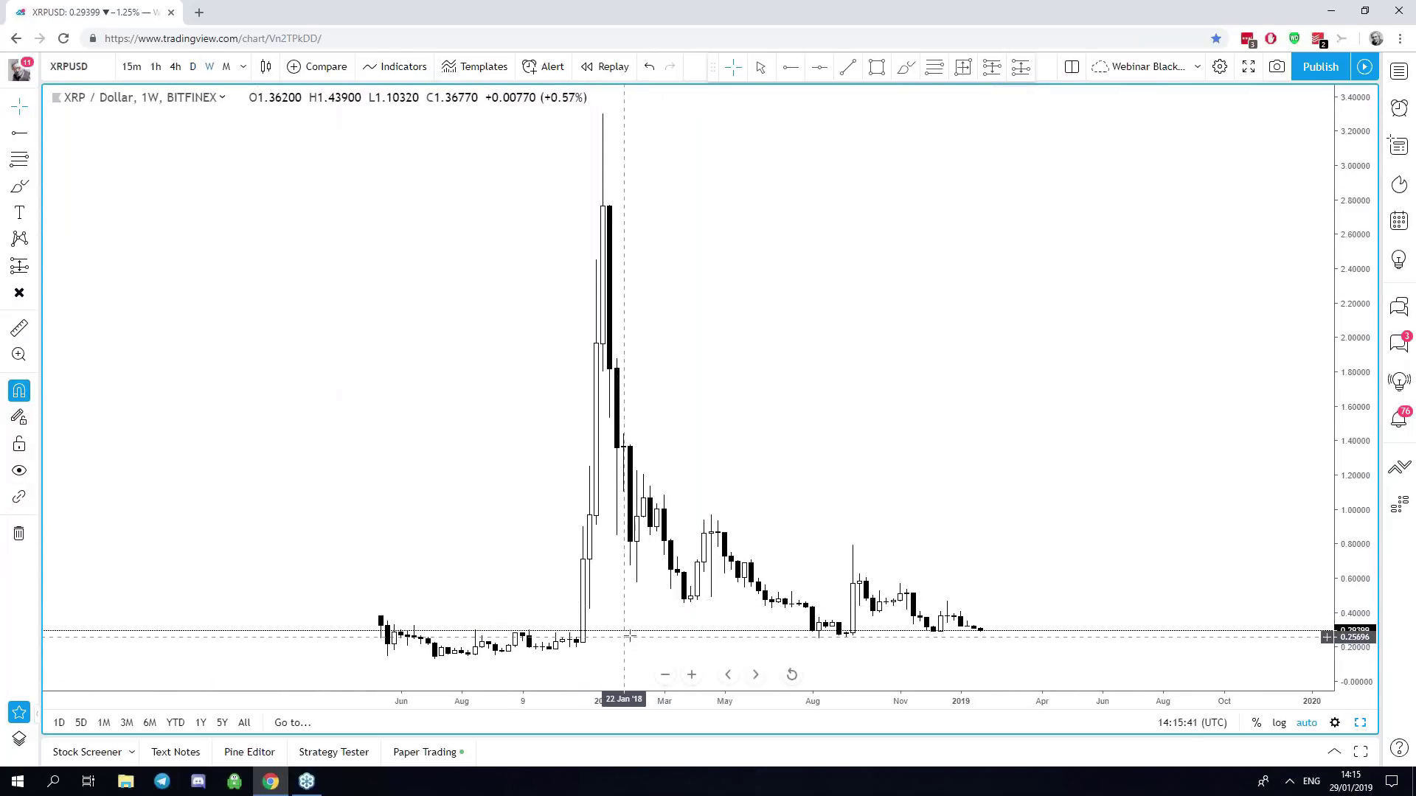
scroll(688, 593, "down", 1)
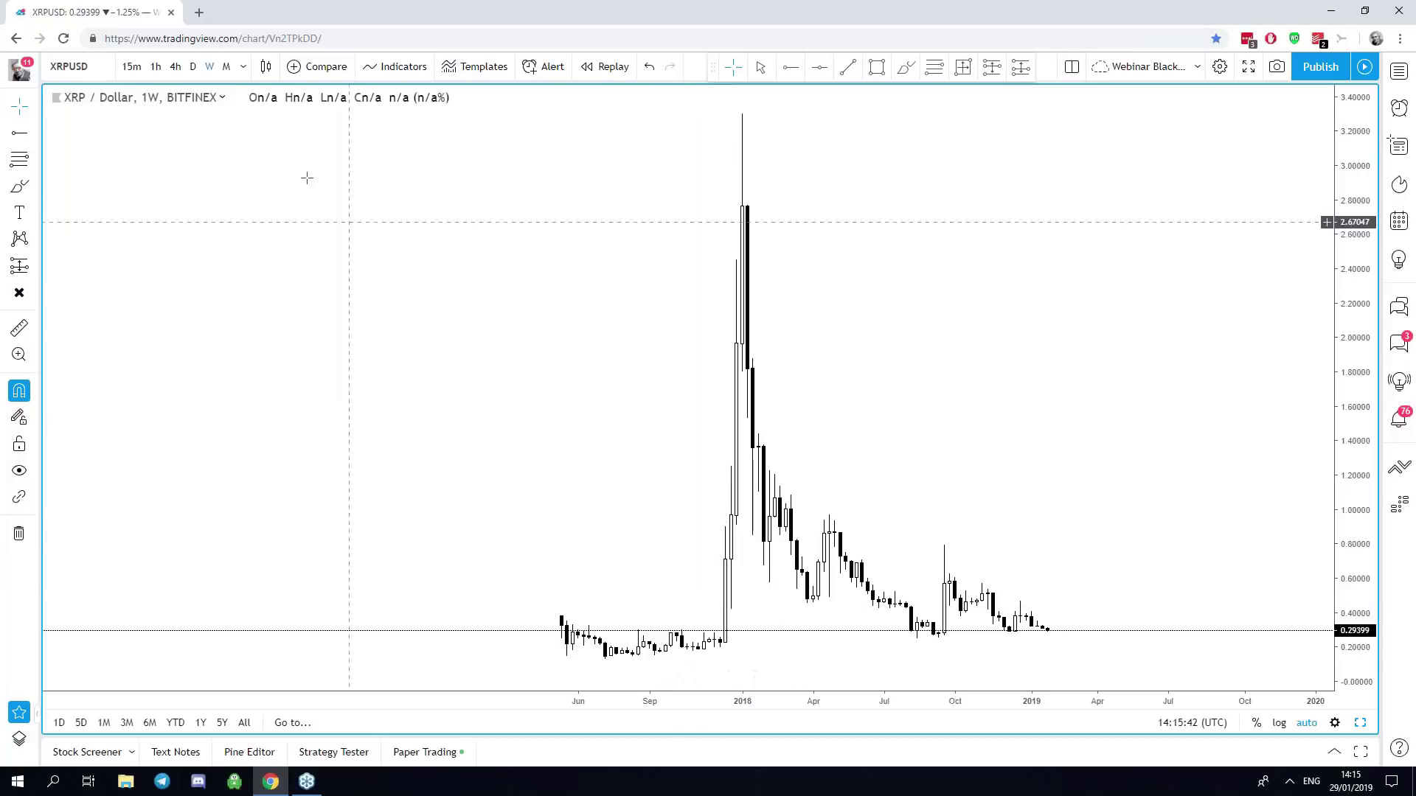
left_click(192, 67)
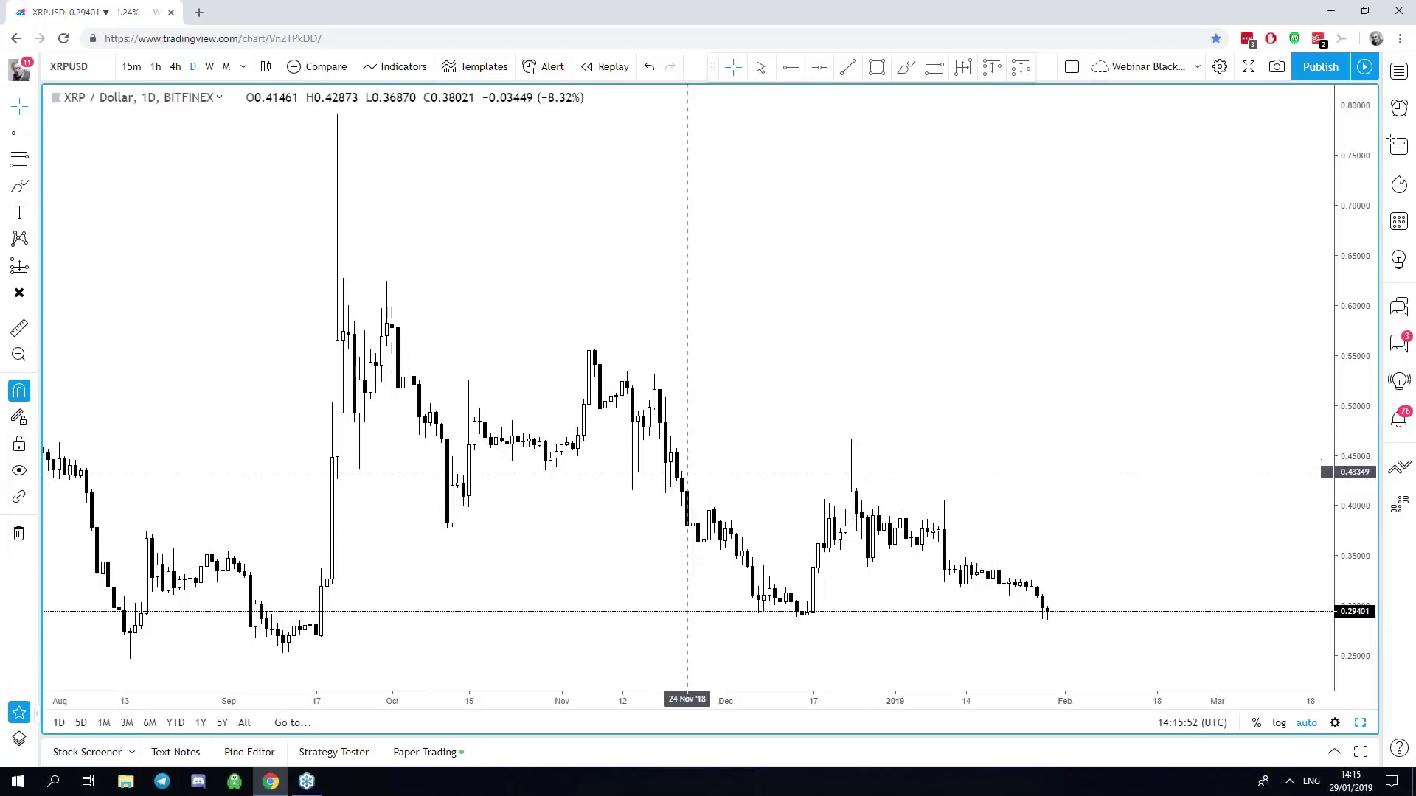
scroll(531, 490, "down", 2)
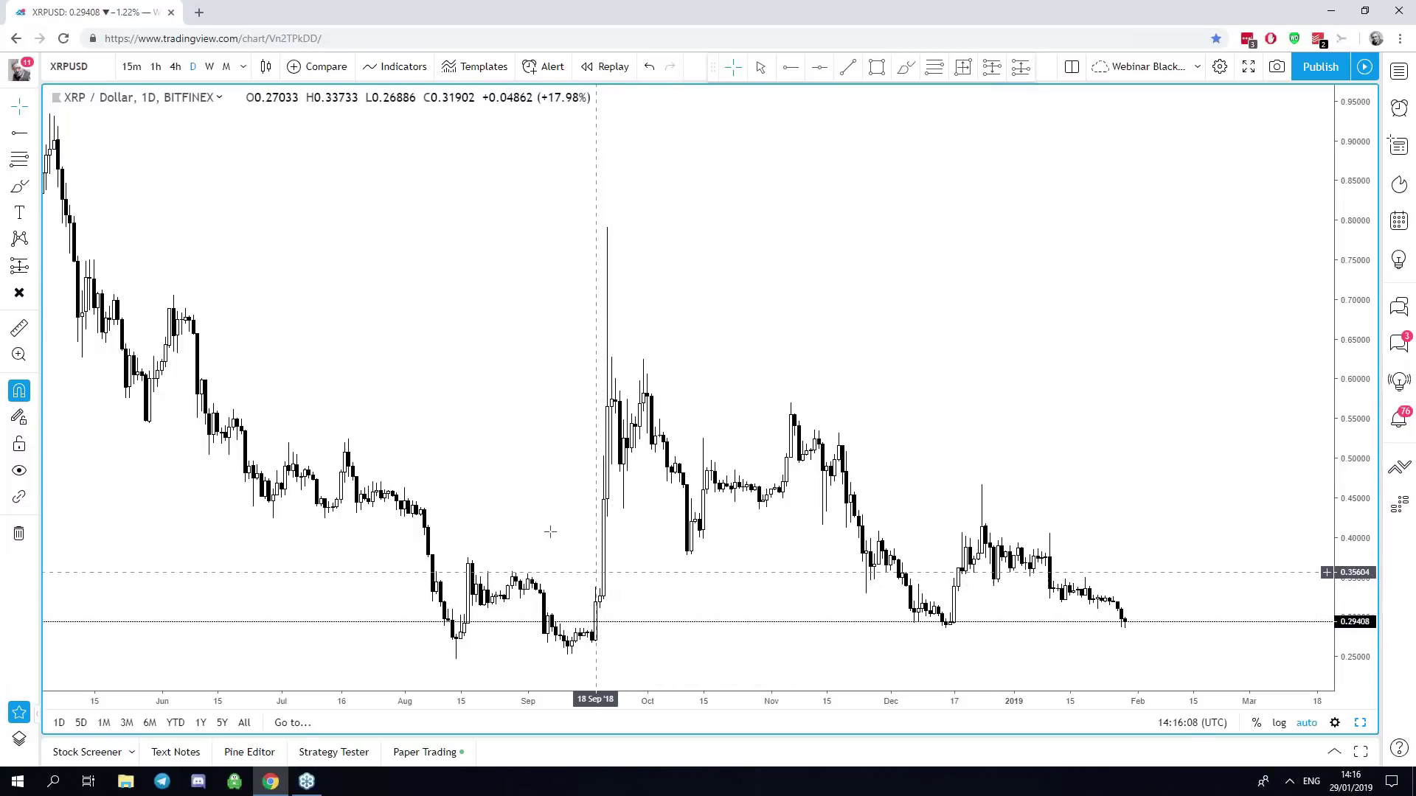
Load the BitMEX XBTUSD perpetual chart, then search XRPUSD to list the XRP markets.
left_click(68, 67)
type("XBTUSDF")
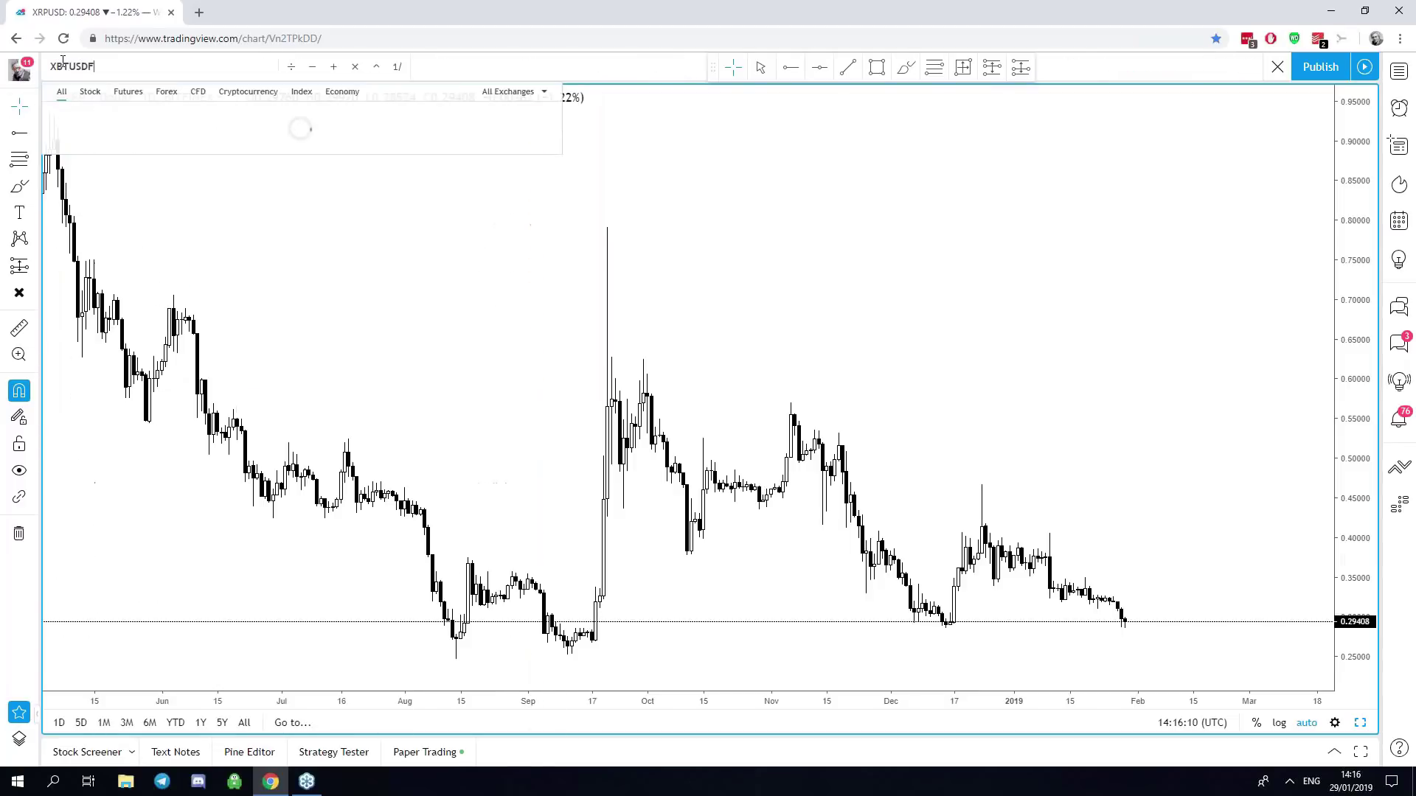
key("BackSpace")
key("Return")
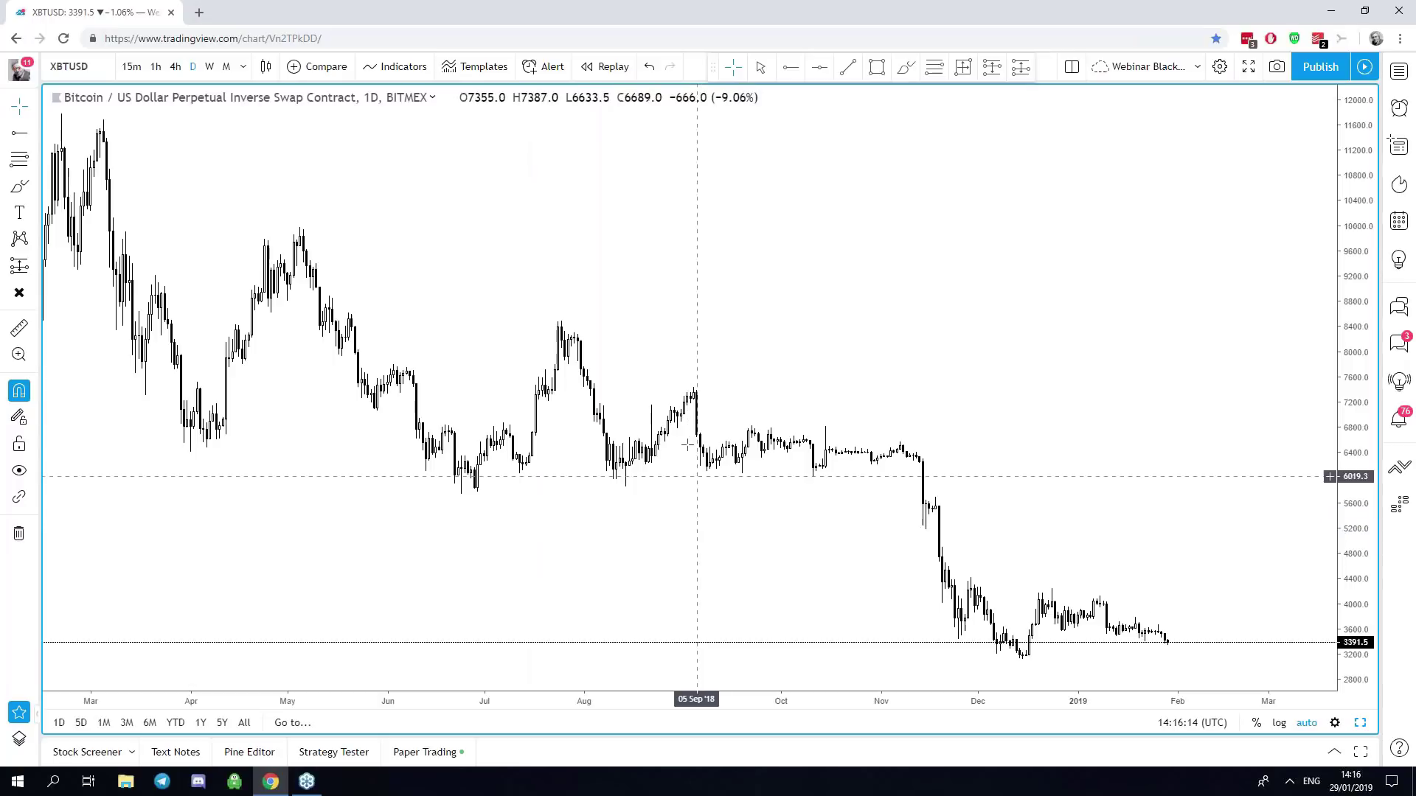
left_click(70, 63)
type("XR")
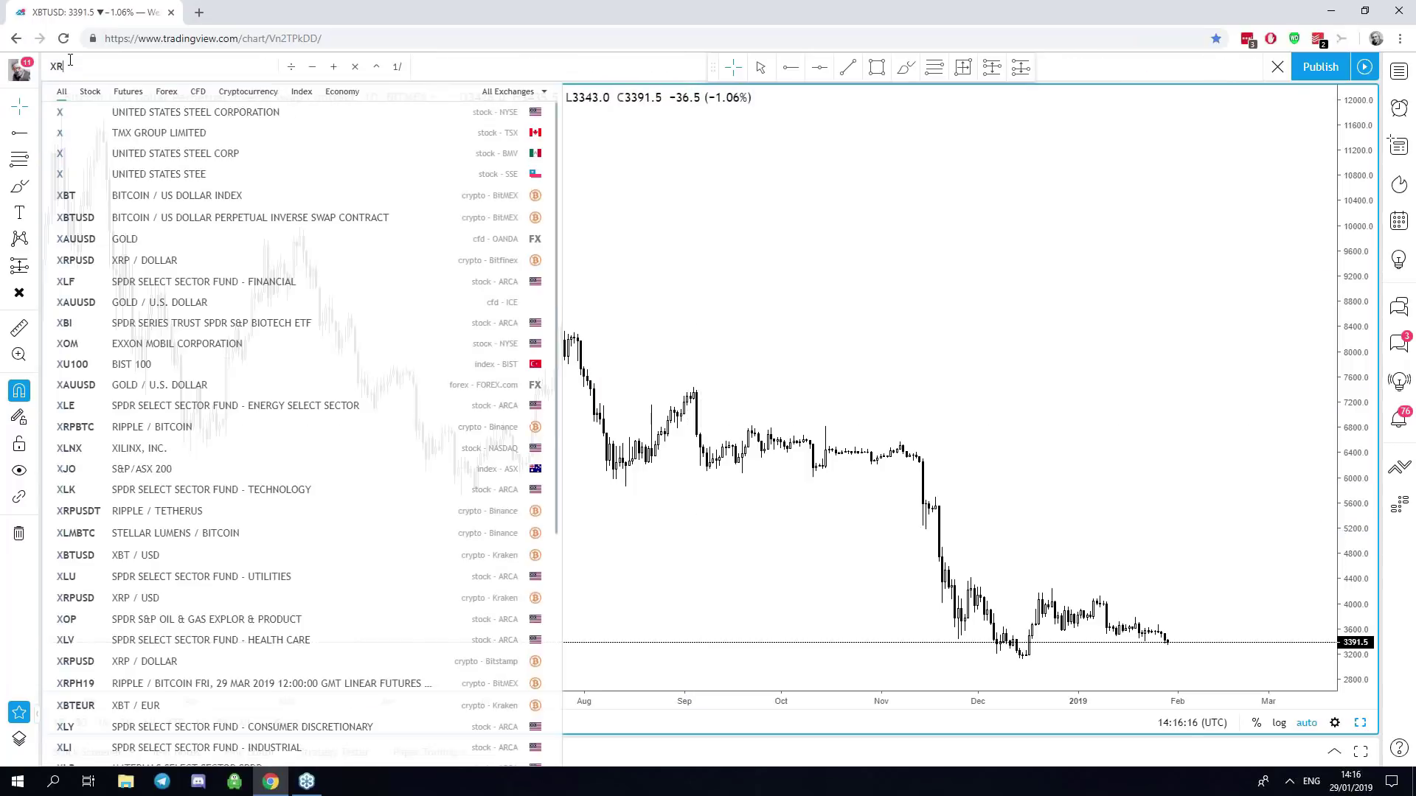
type("PUSD")
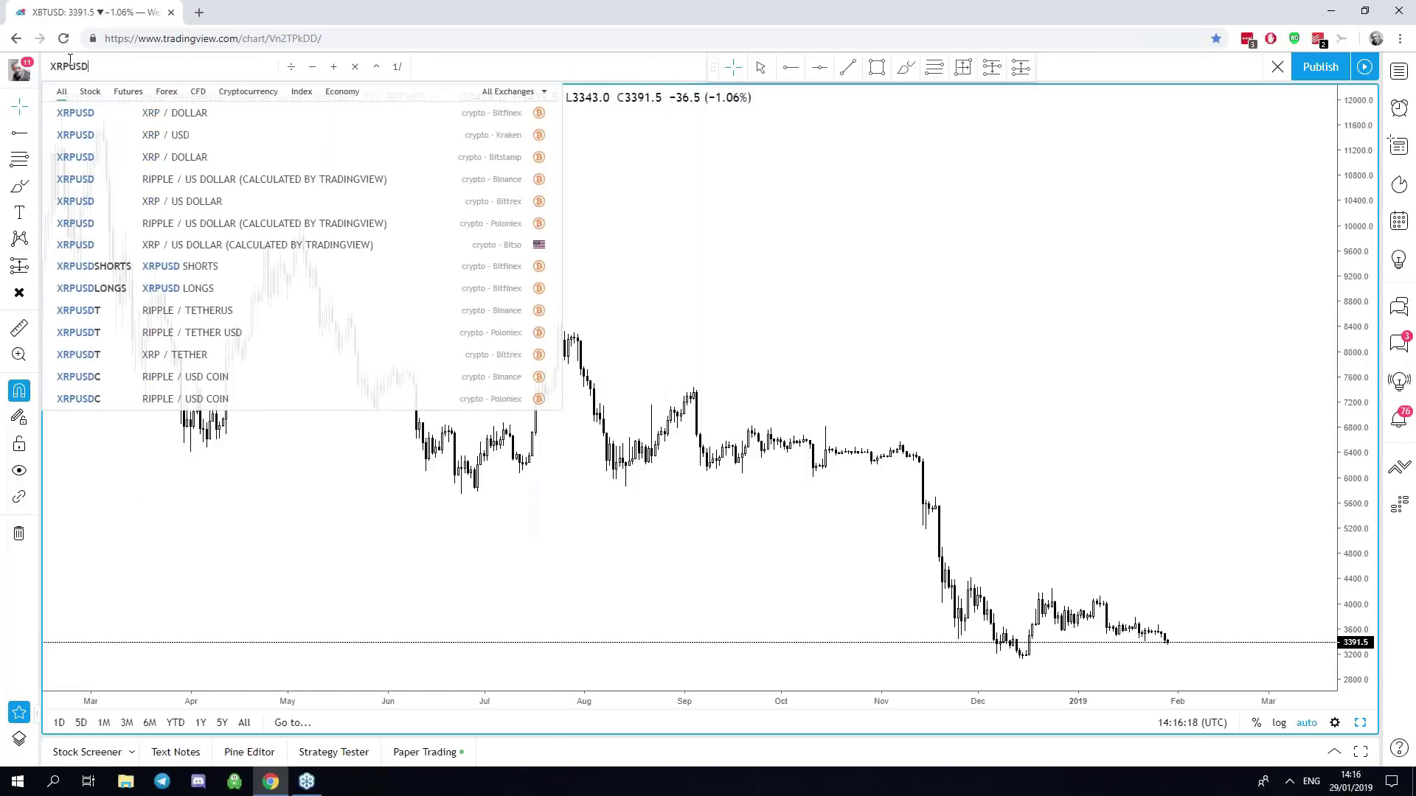
Load XRP / Dollar Bitfinex, add a horizontal line at 0.28355, and pan to the August–September lows.
left_click(273, 119)
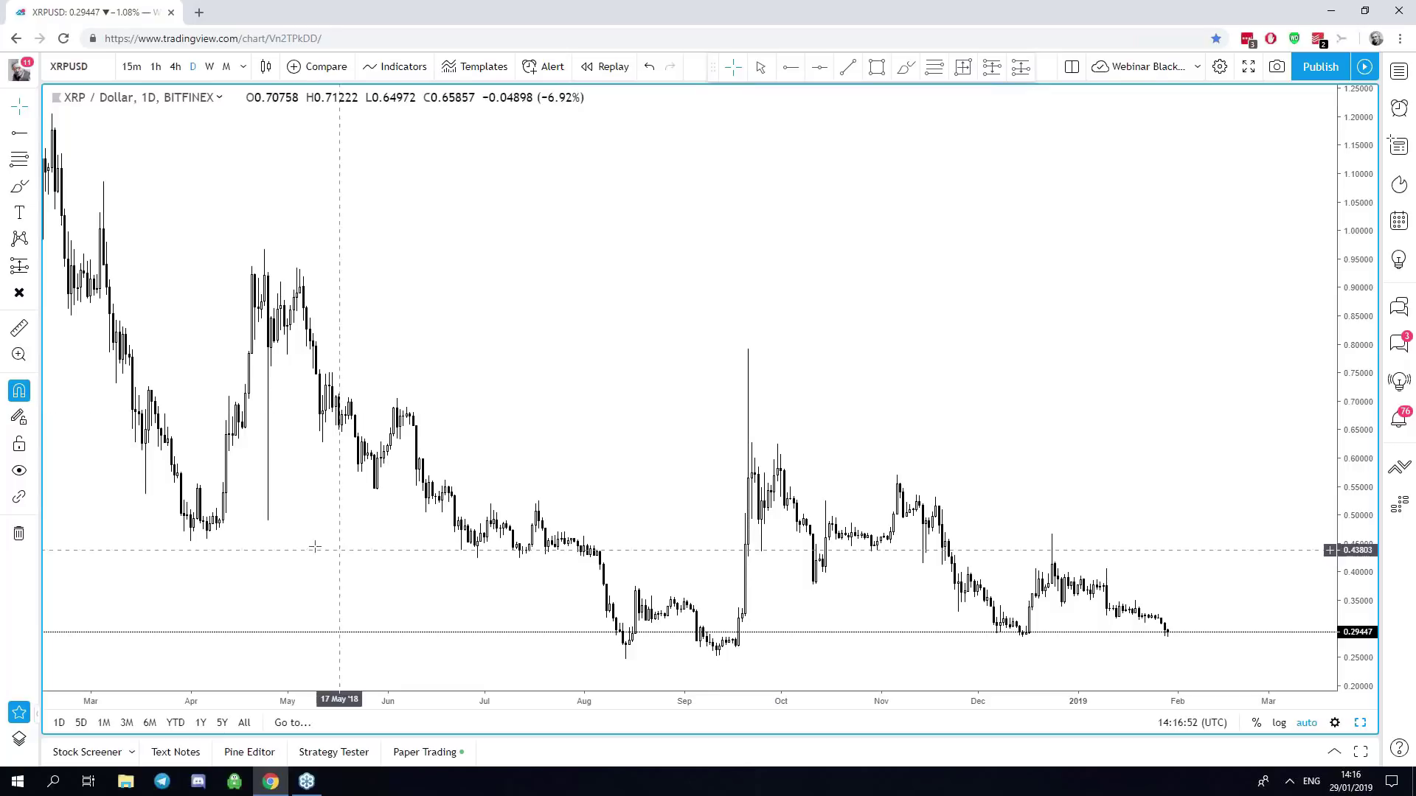
scroll(369, 601, "up", 3)
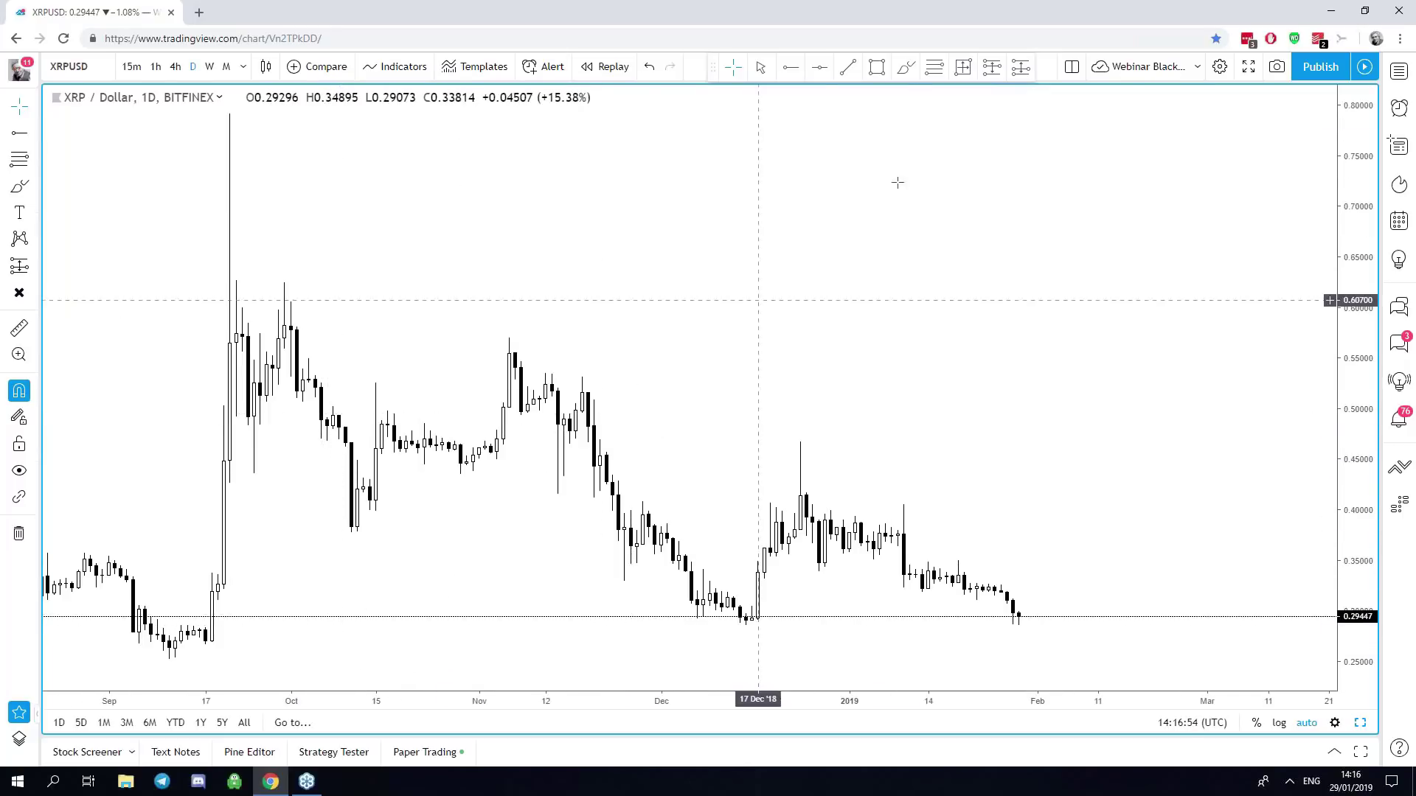
left_click(820, 66)
left_click(206, 627)
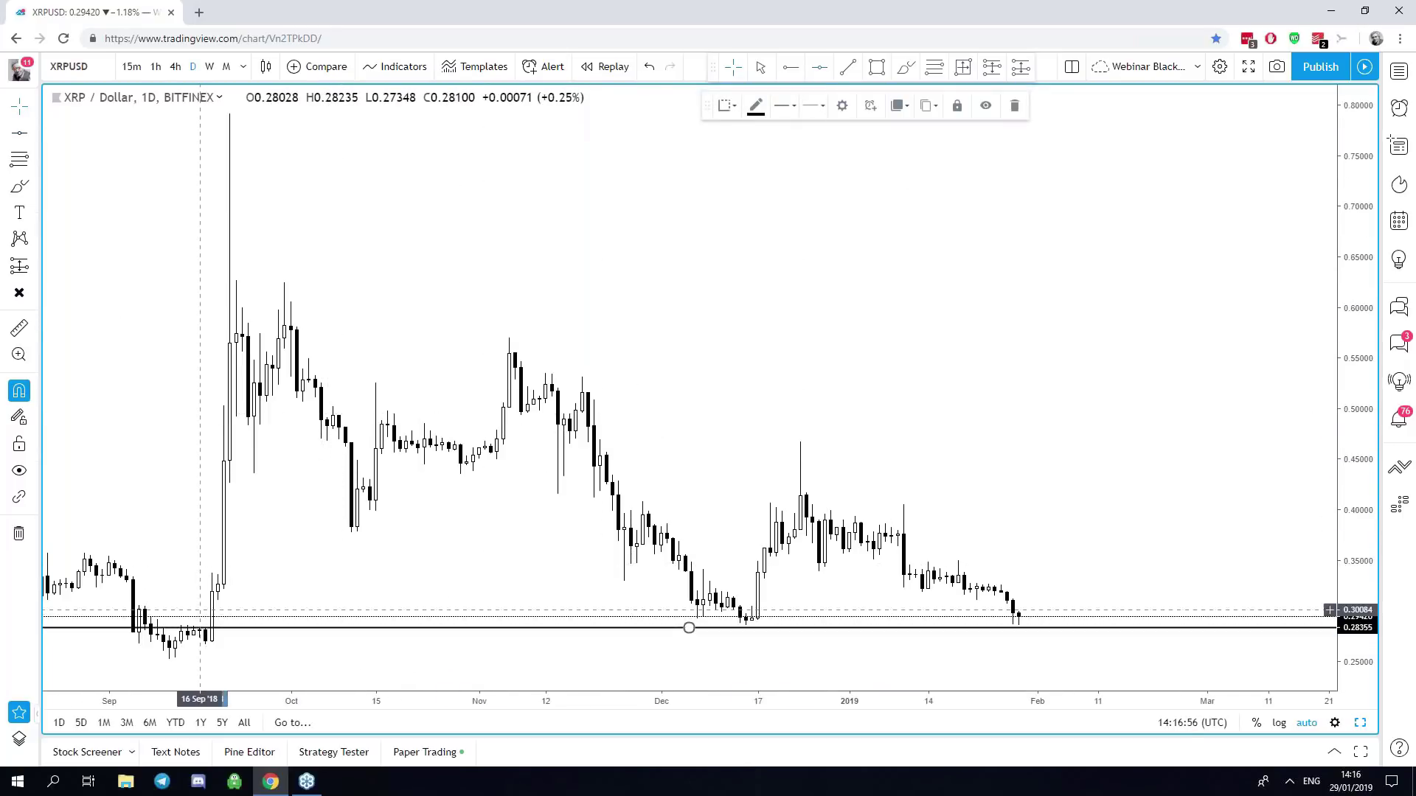
left_click_drag(196, 496, 304, 467)
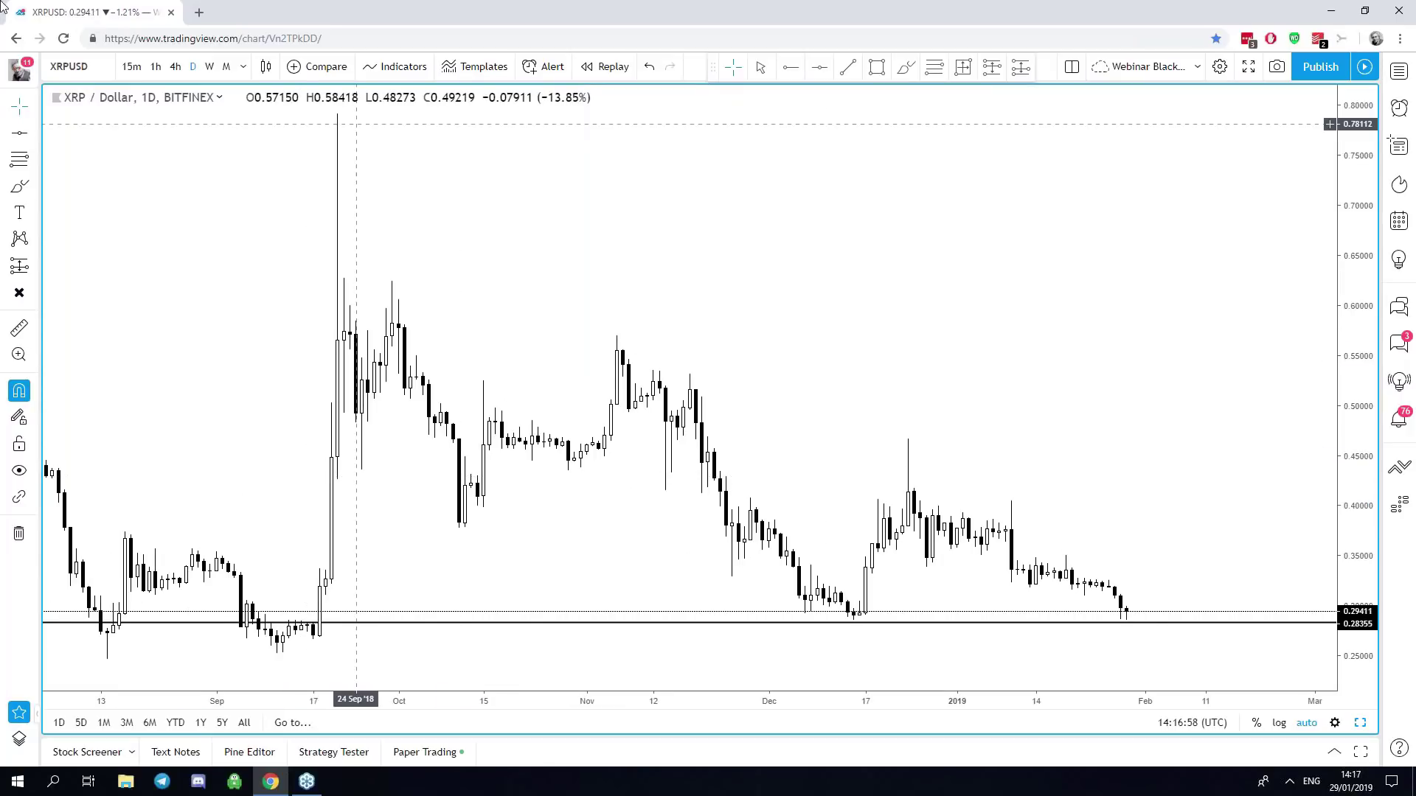
key("ctrl+shift+d")
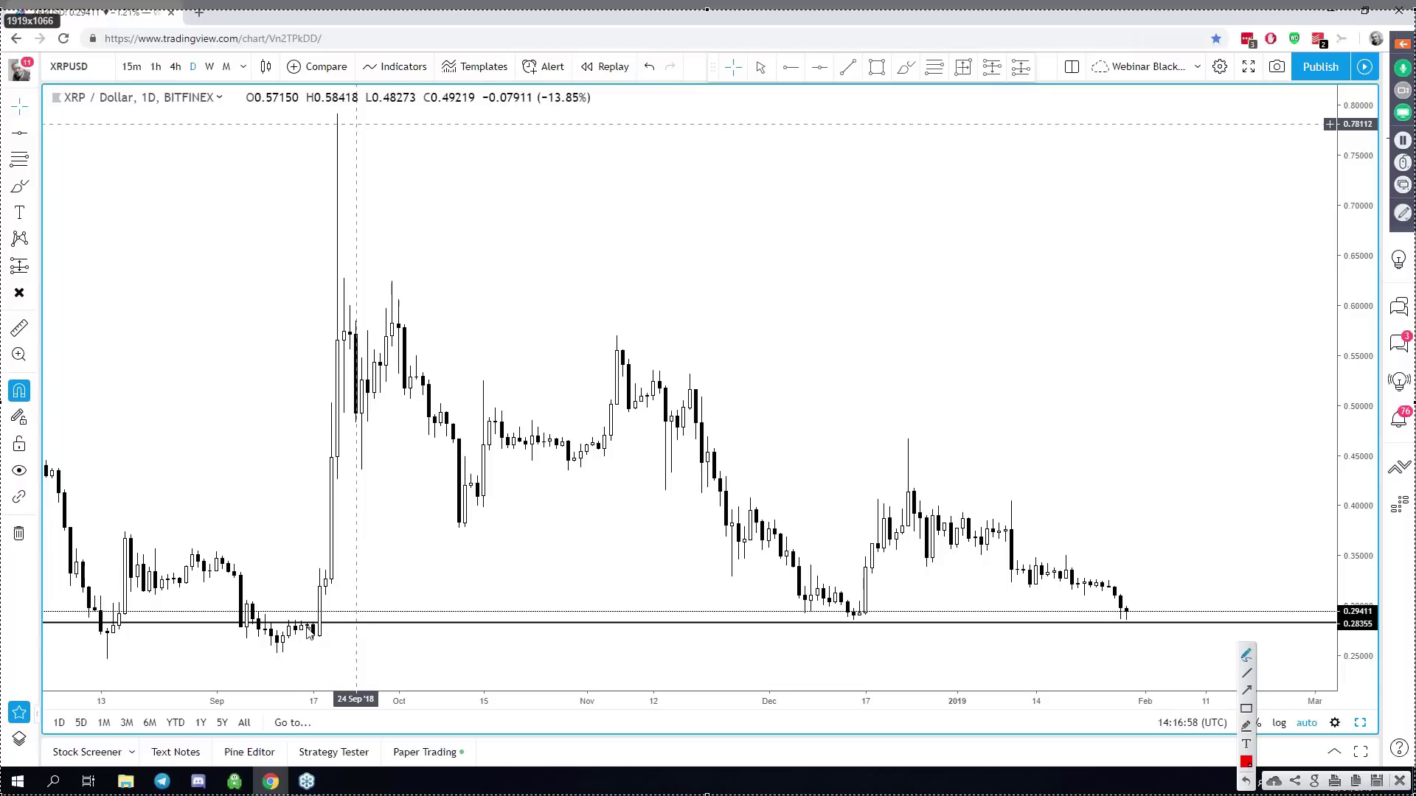
Sketch red marks around the XRP breakout spike, 0.284 support and December rounded bottom, then clear them.
mouse_move(288, 631)
left_mouse_down()
mouse_move(335, 638)
mouse_move(339, 203)
mouse_move(360, 140)
left_mouse_up()
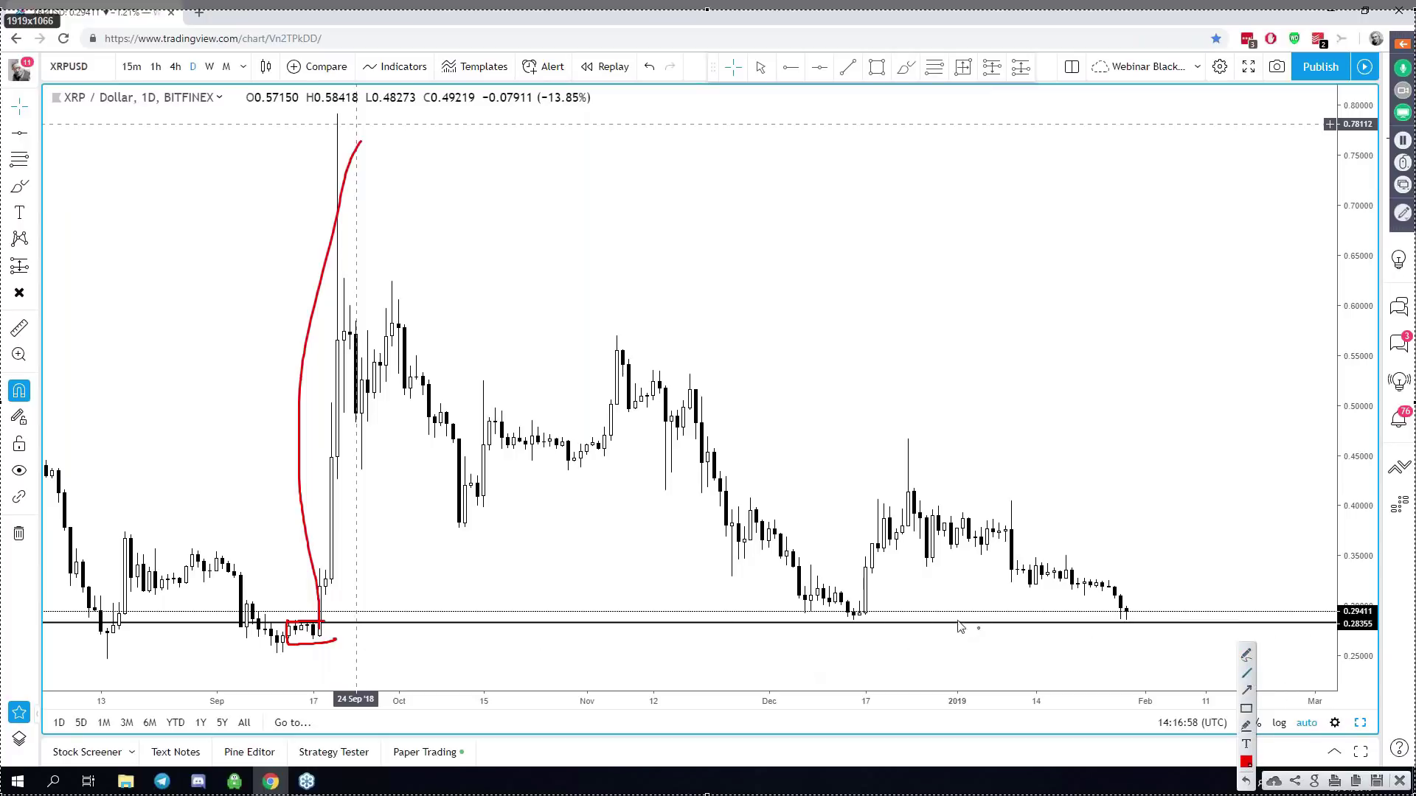
left_click_drag(854, 619, 1188, 619)
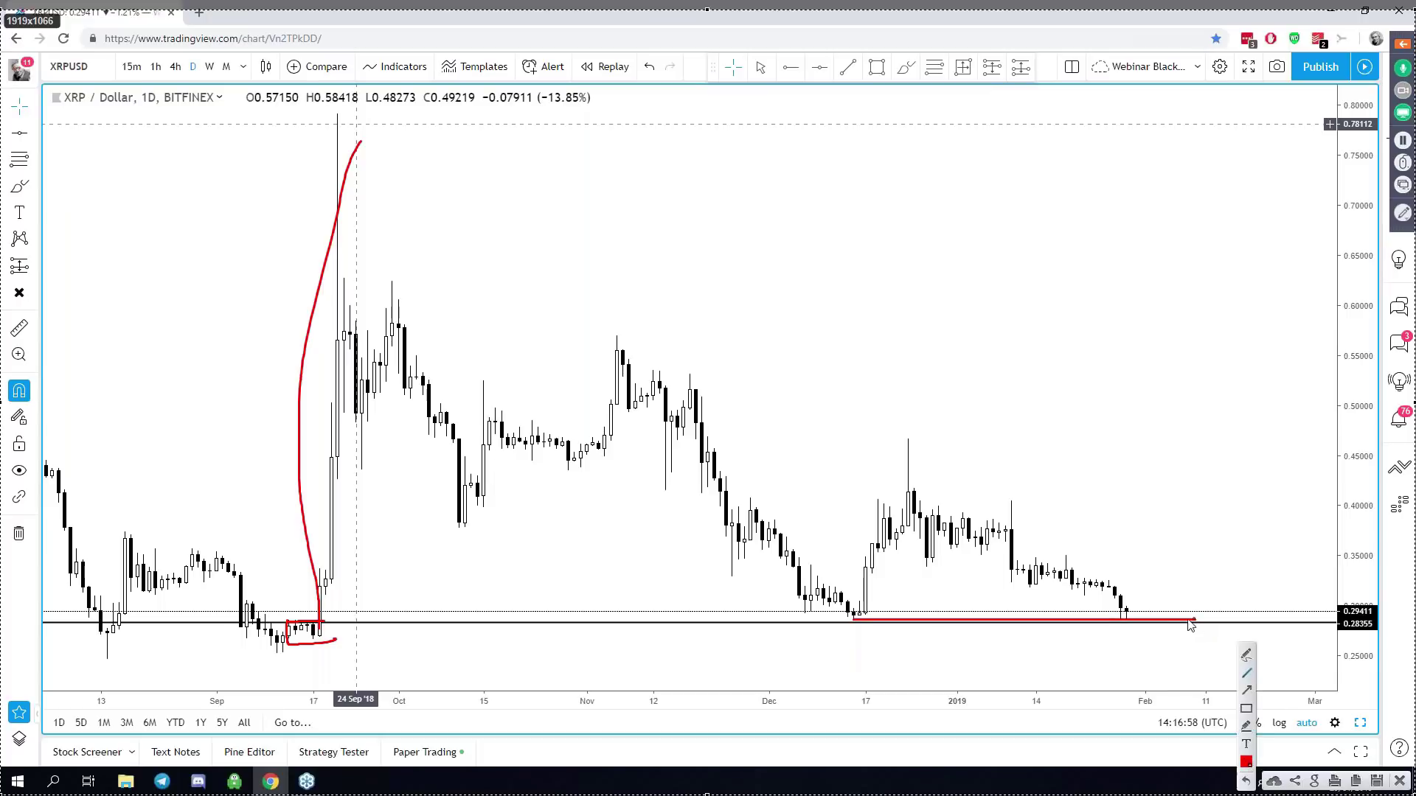
mouse_move(730, 481)
left_mouse_down()
mouse_move(826, 618)
mouse_move(1148, 405)
left_mouse_up()
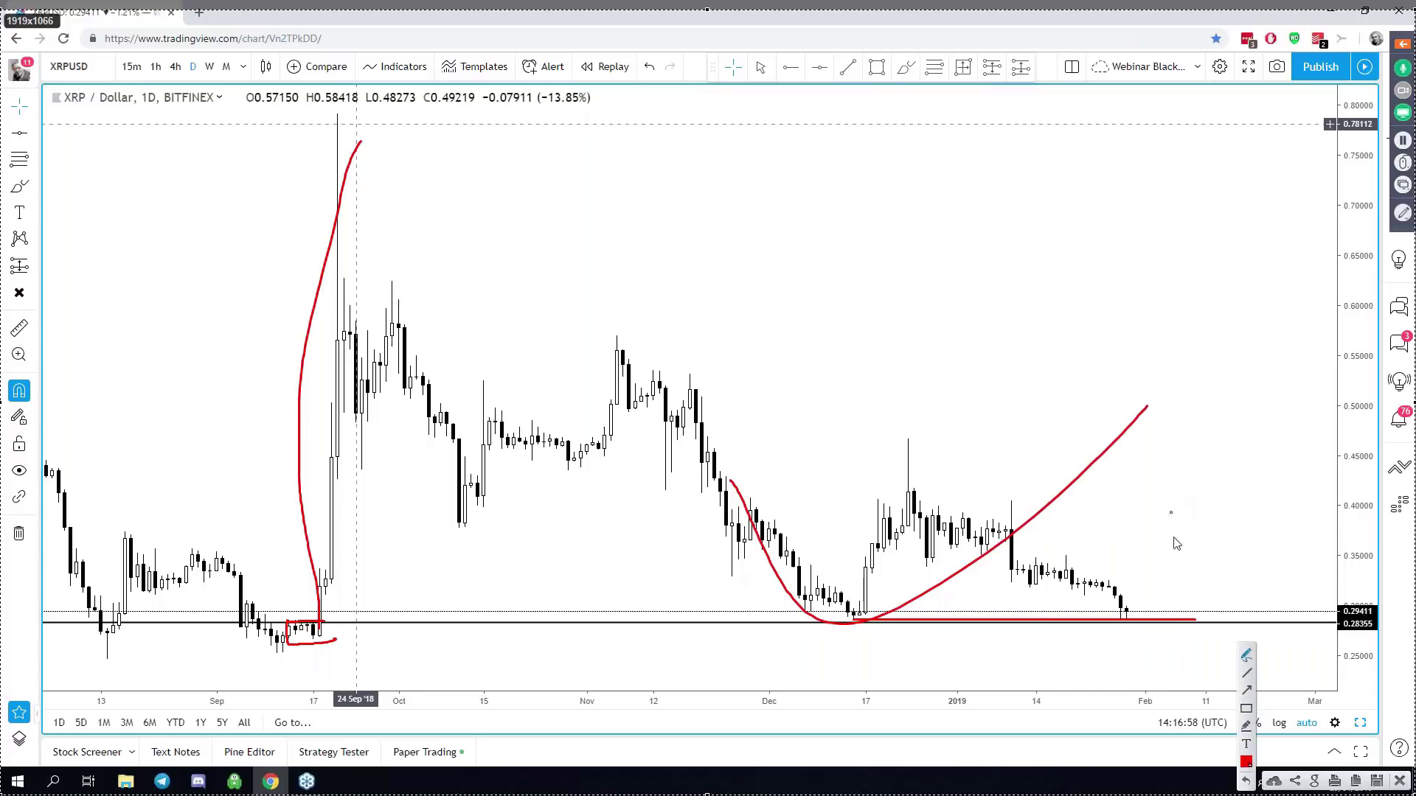
key("Escape")
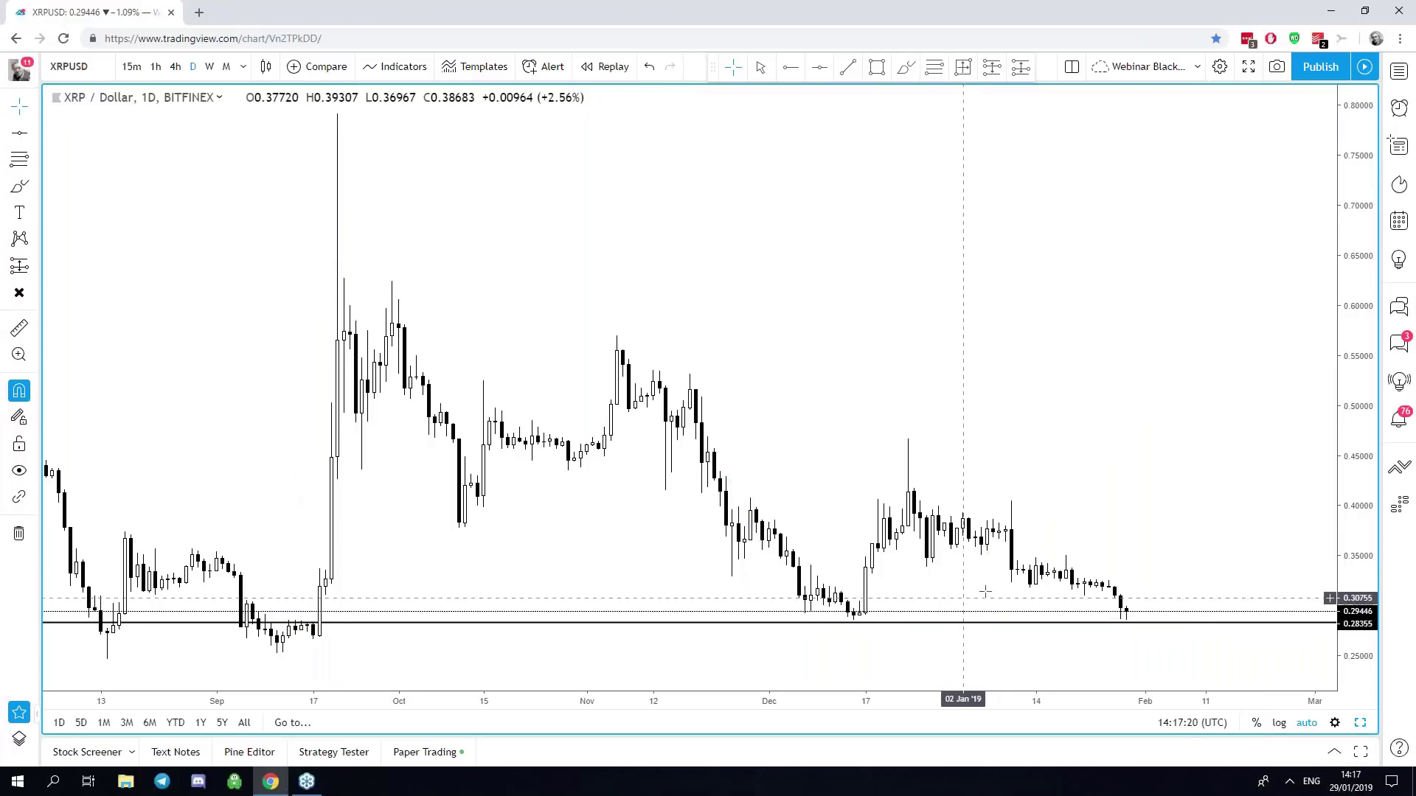
Delete the 0.28355 line and anchor a horizontal ray at 0.31819 from the mid-January low.
left_click(19, 533)
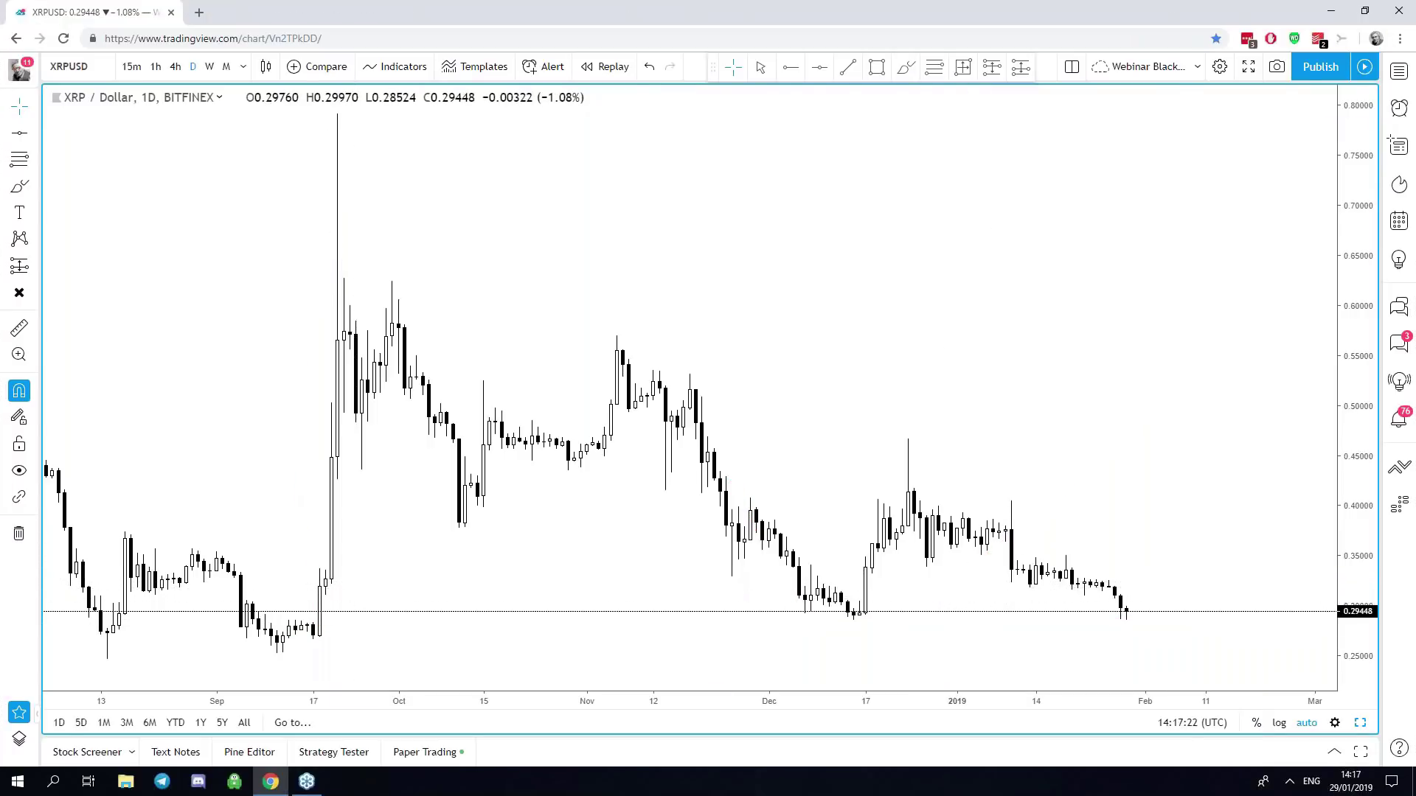
left_click(791, 68)
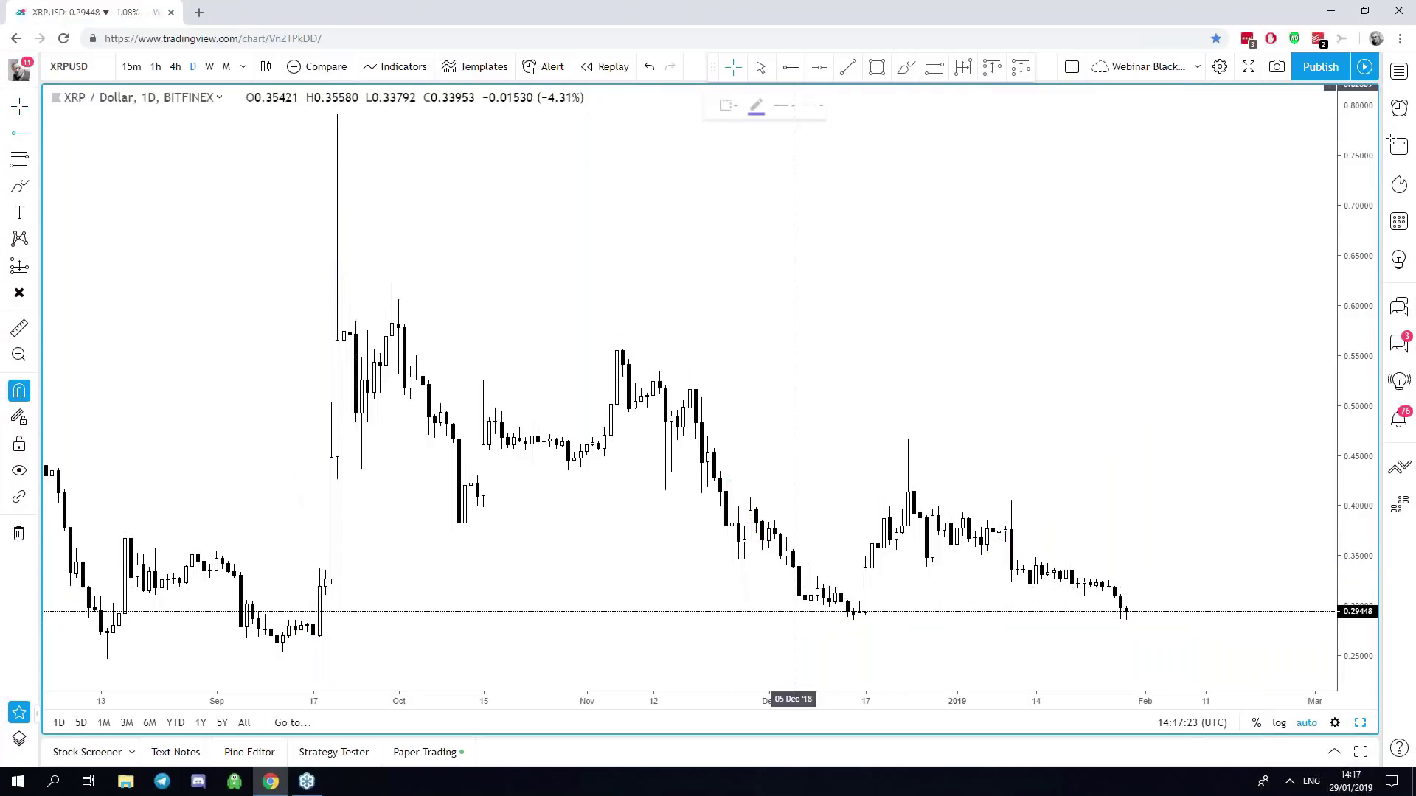
left_click(1029, 587)
scroll(842, 581, "up", 5)
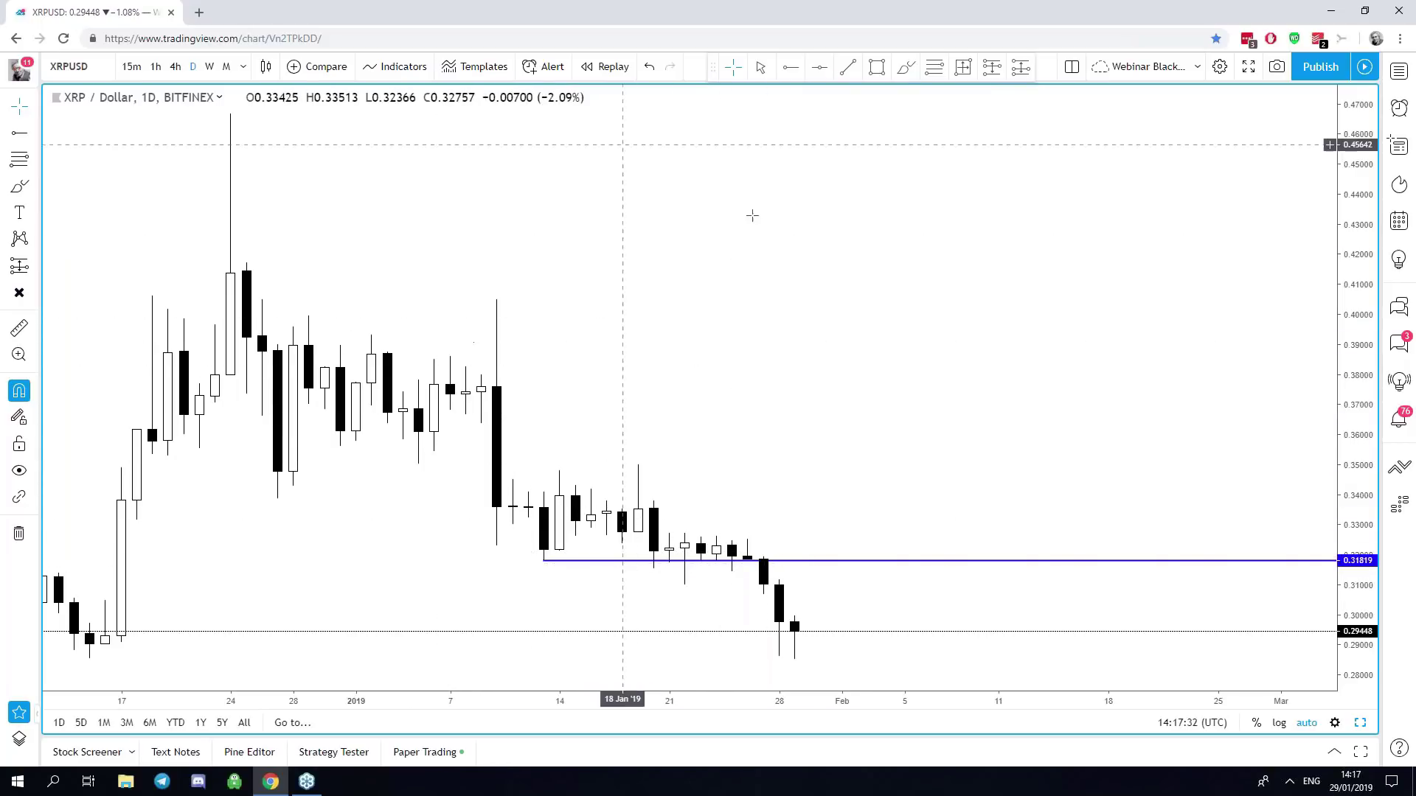
scroll(796, 586, "down", 1)
scroll(797, 586, "down", 1)
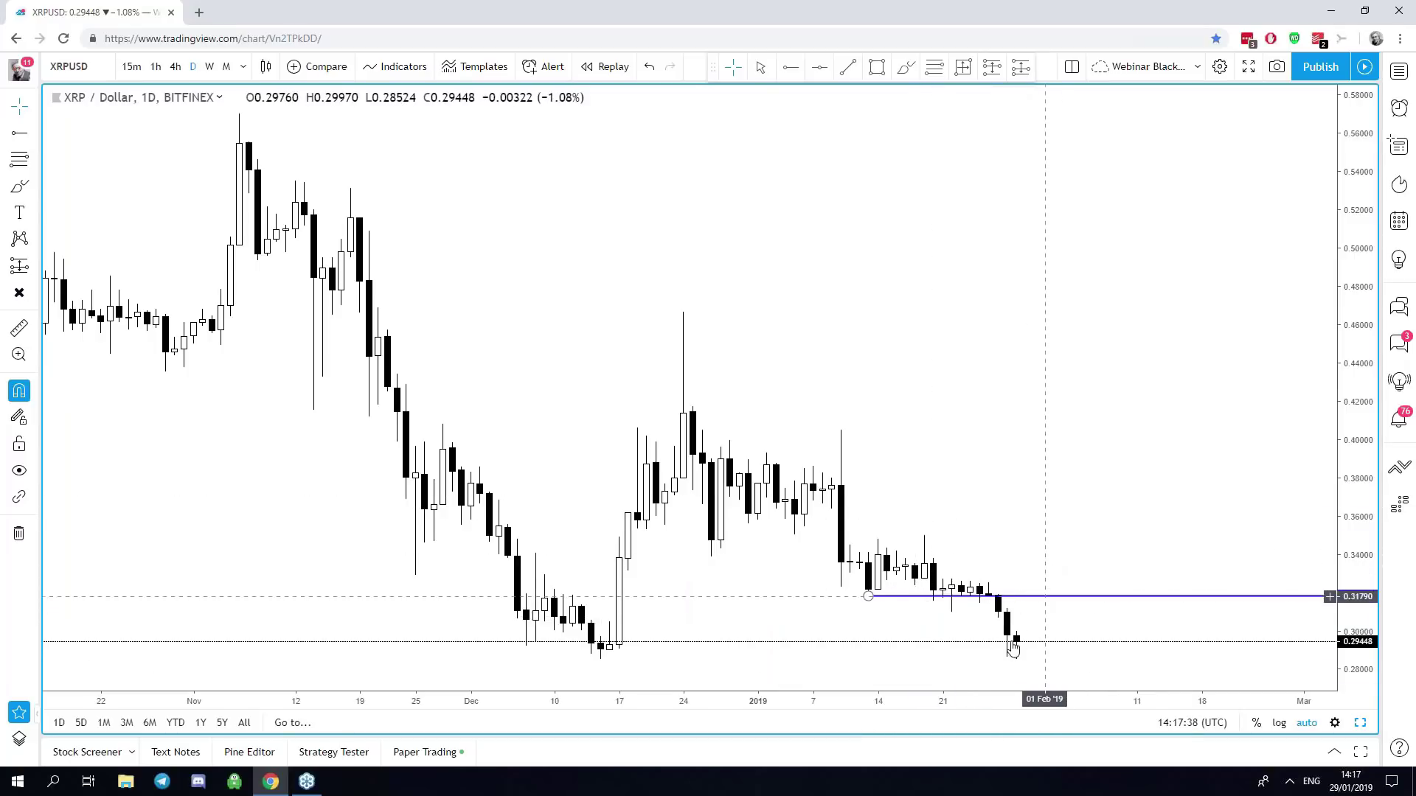
left_click(77, 64)
Load XBTUSD and draw horizontal rays marking the range at 3512.0 and 3698.0.
type("XBT")
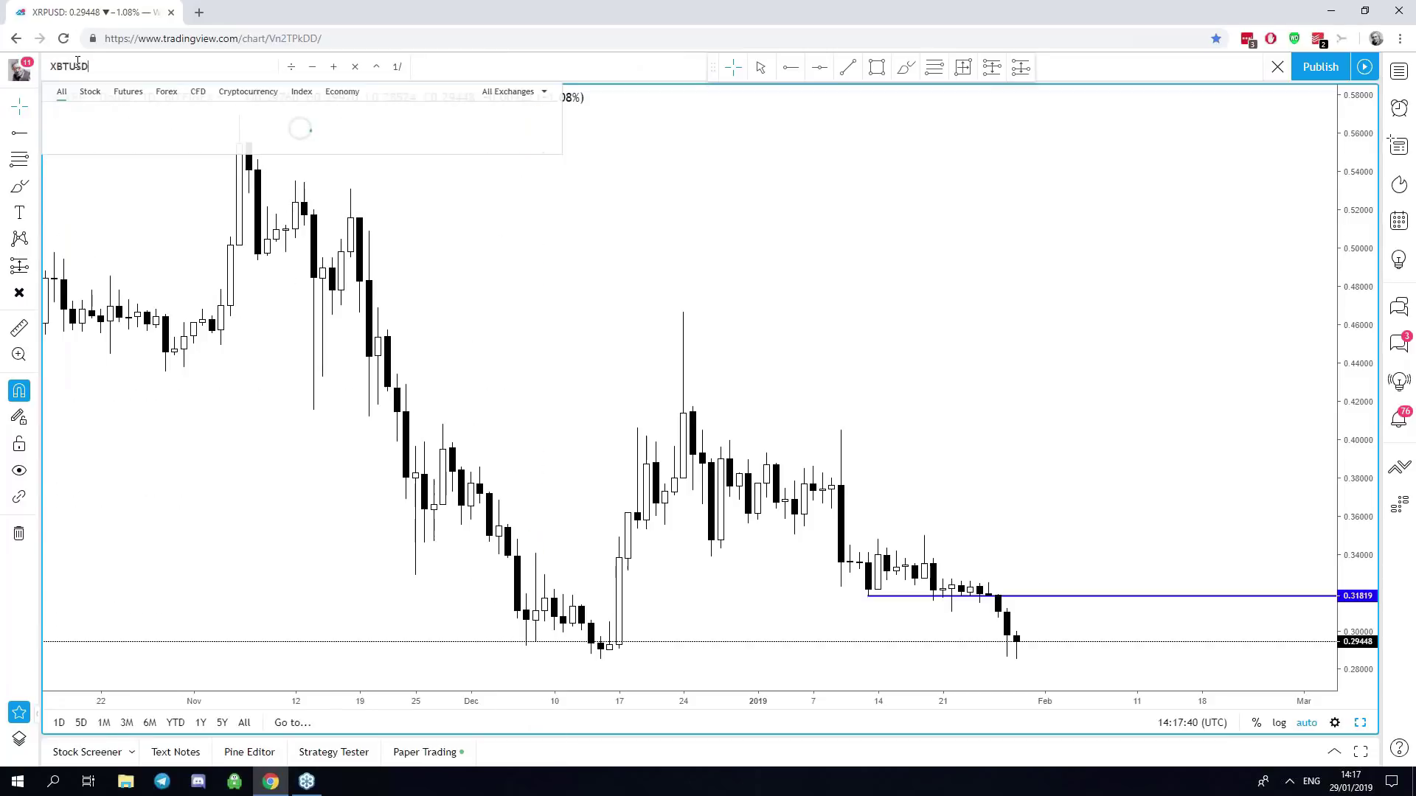
left_click(197, 112)
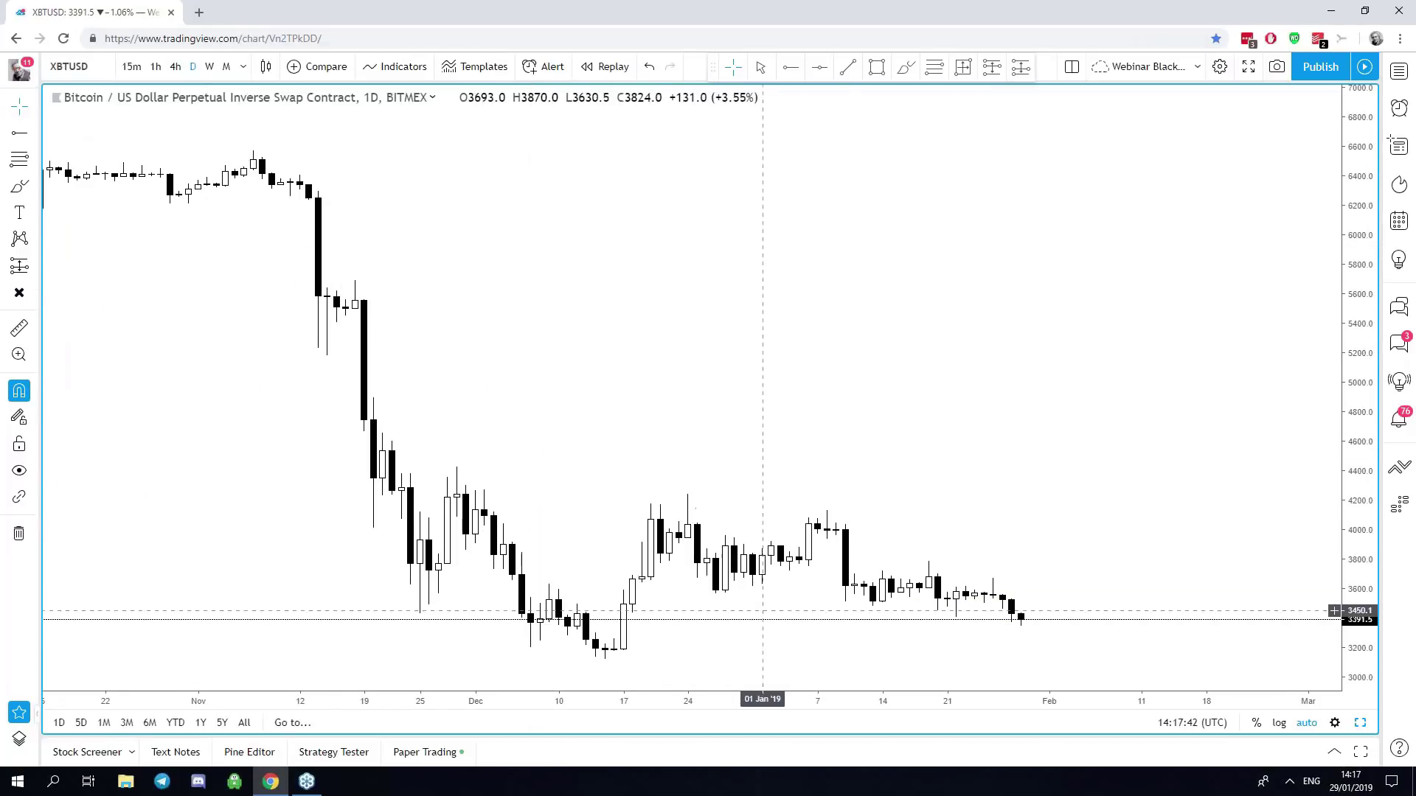
scroll(762, 611, "up", 4)
key("alt+j")
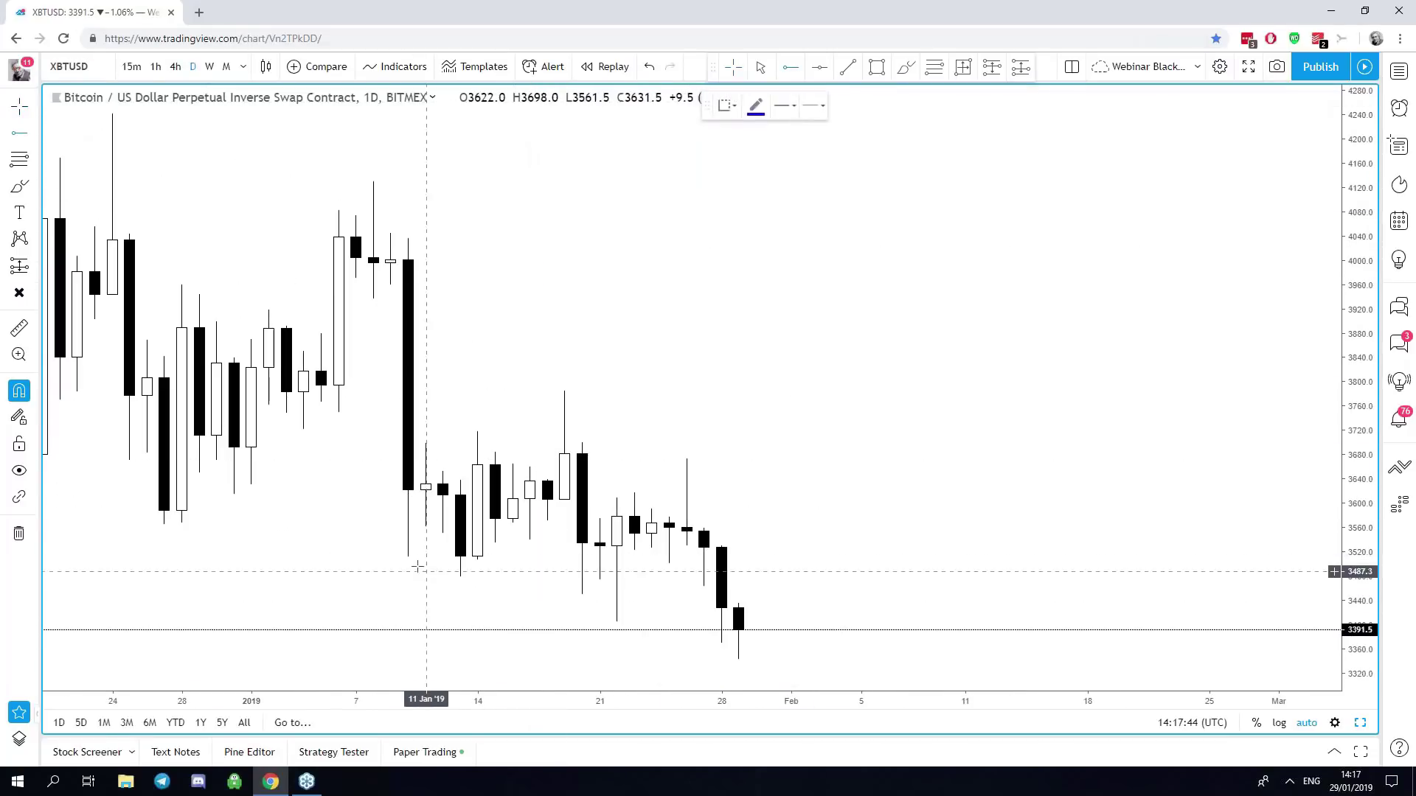
left_click(410, 557)
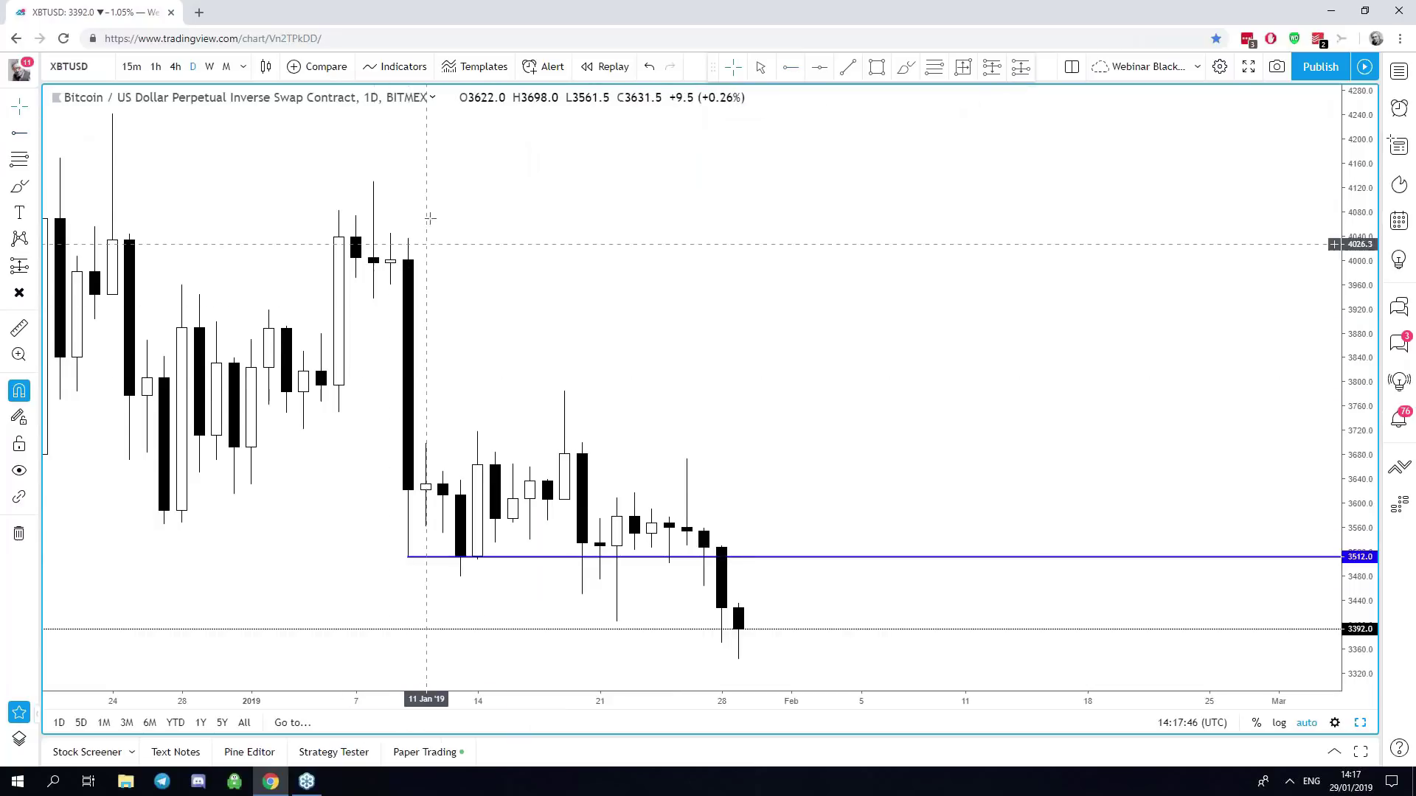
key("alt+j")
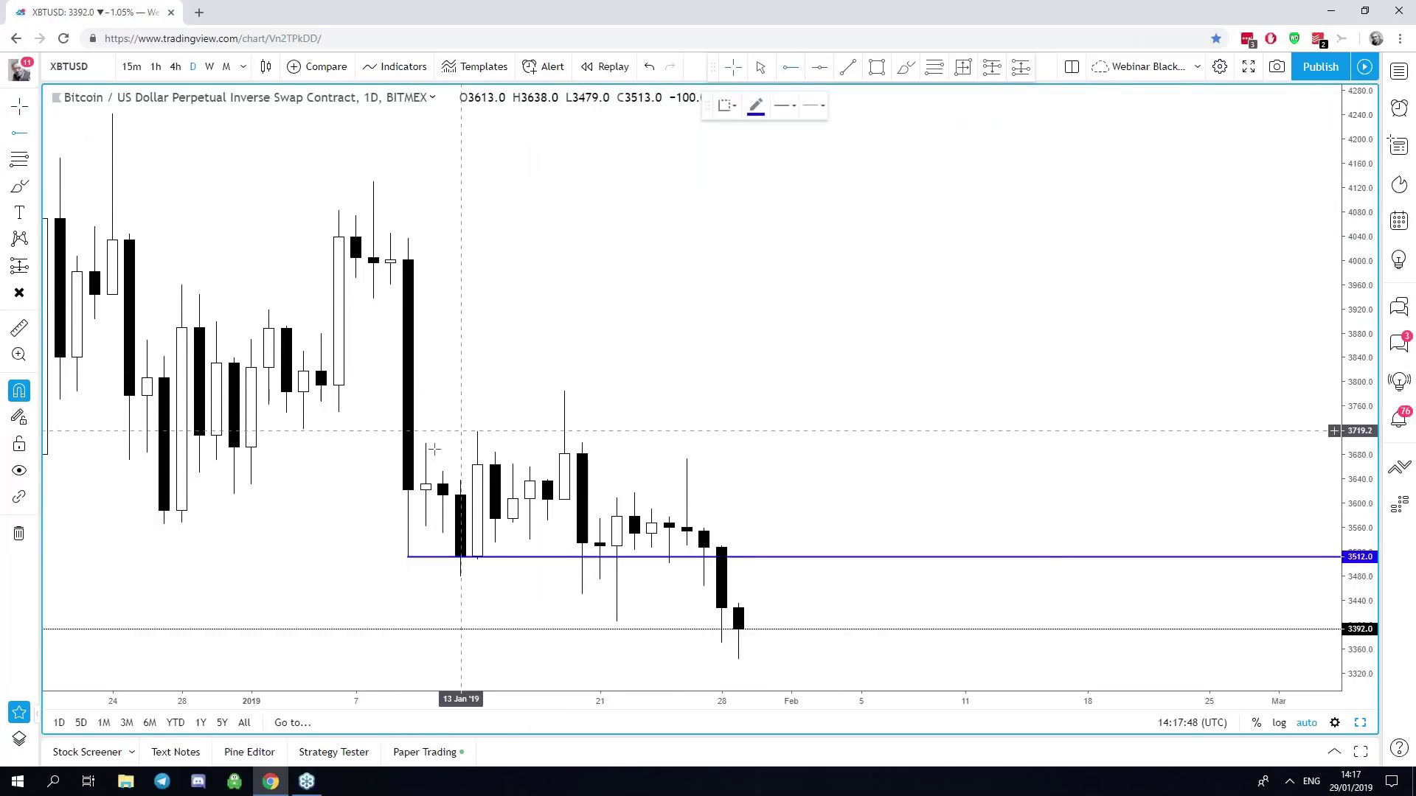
left_click(427, 445)
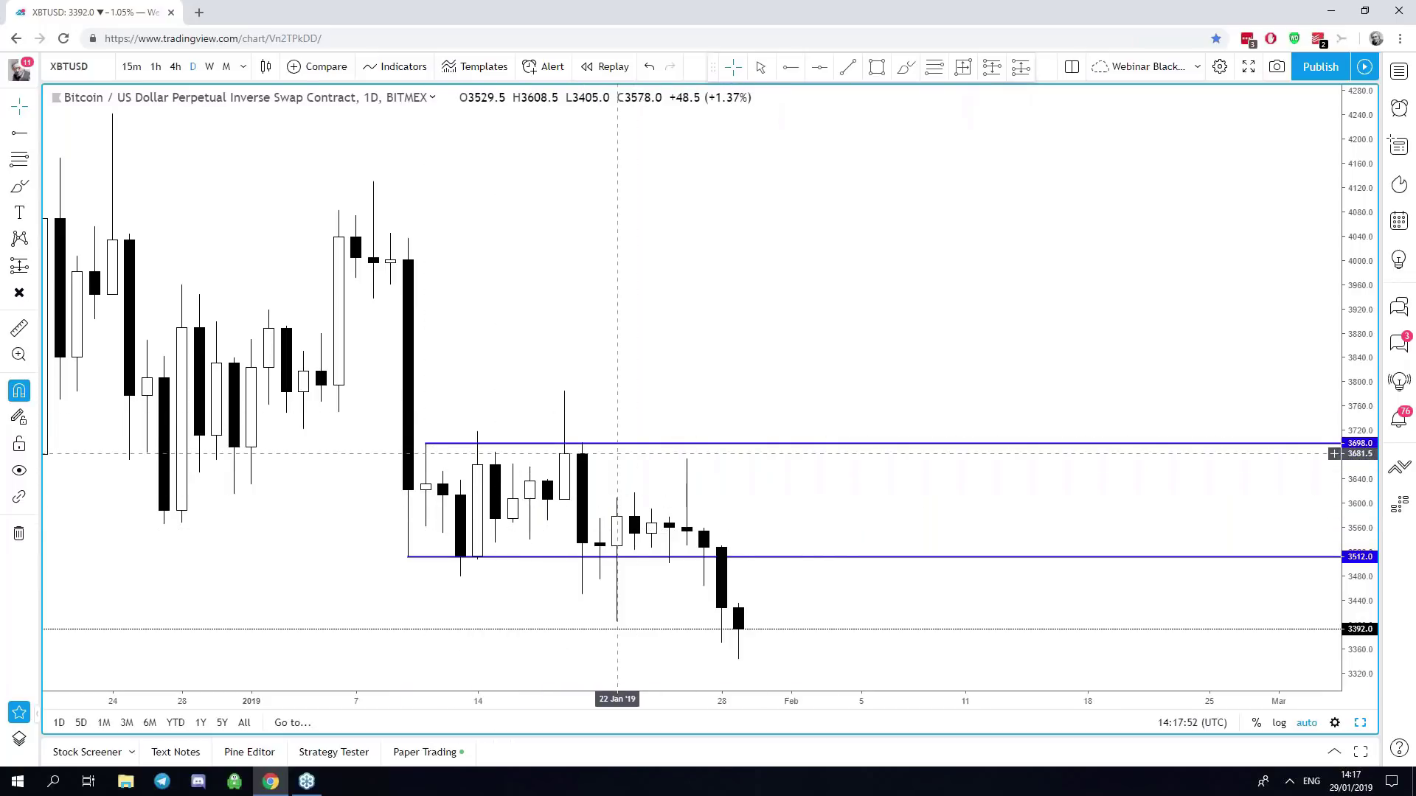
Draw a red trend line from the 18 January candle to early February.
key("alt+t")
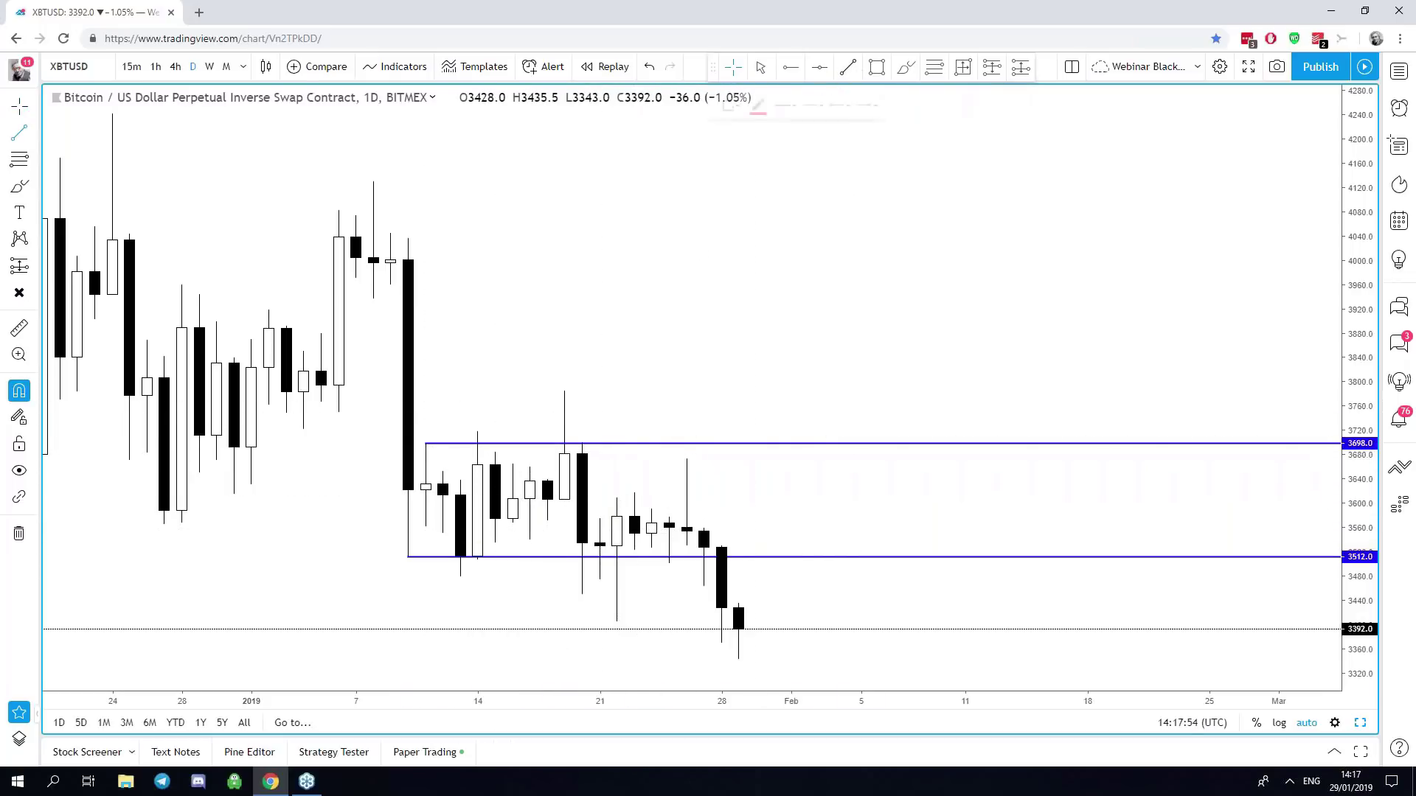
left_click(548, 499)
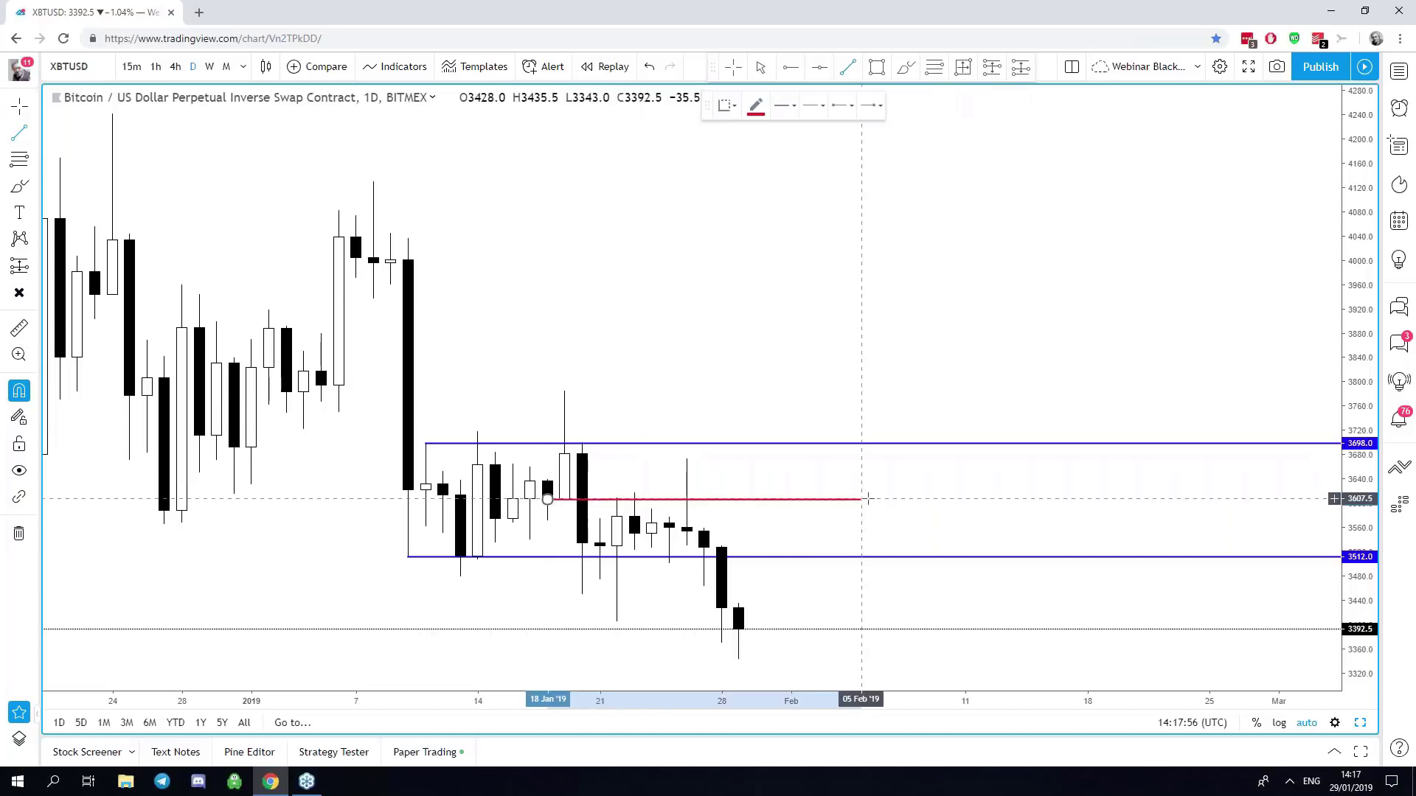
left_click(868, 499)
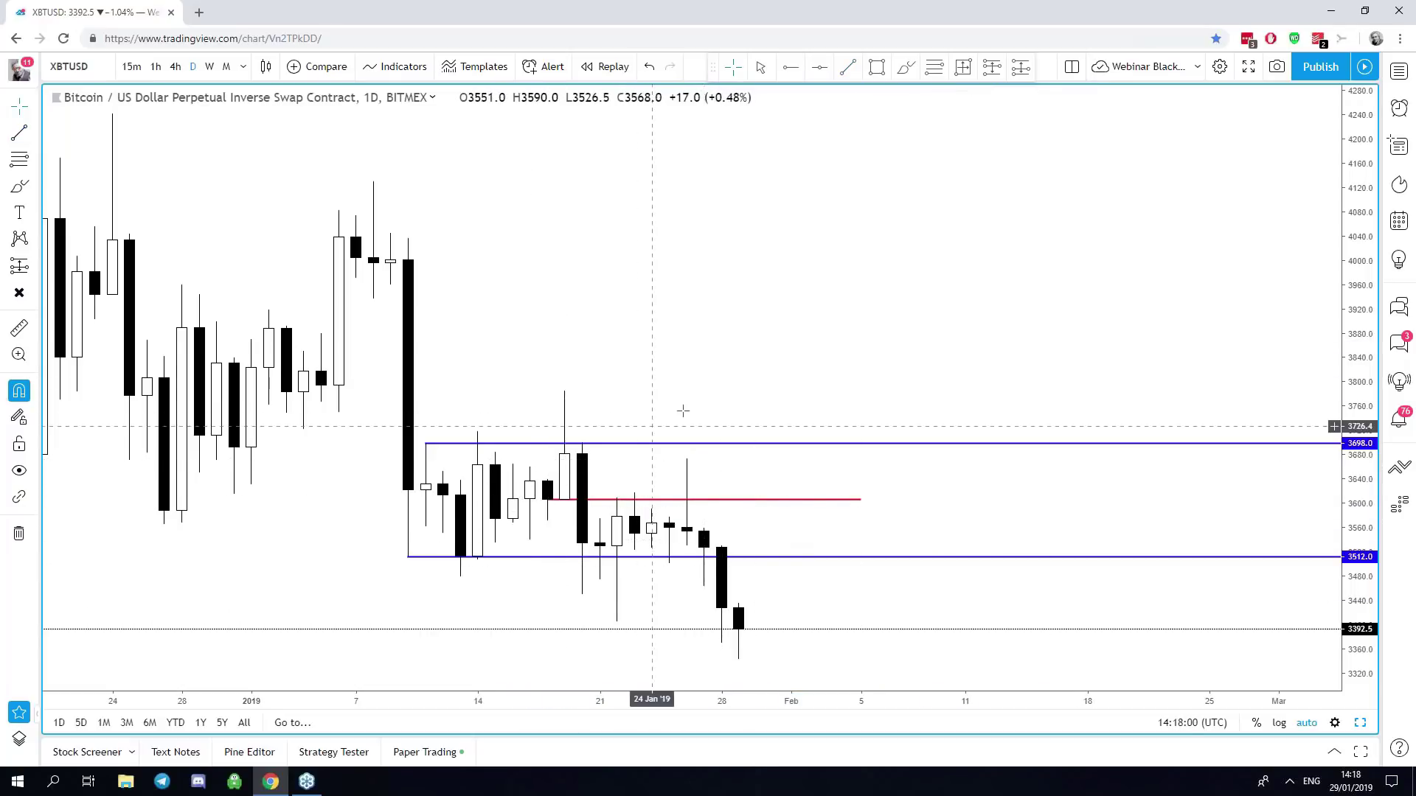
scroll(777, 610, "down", 2)
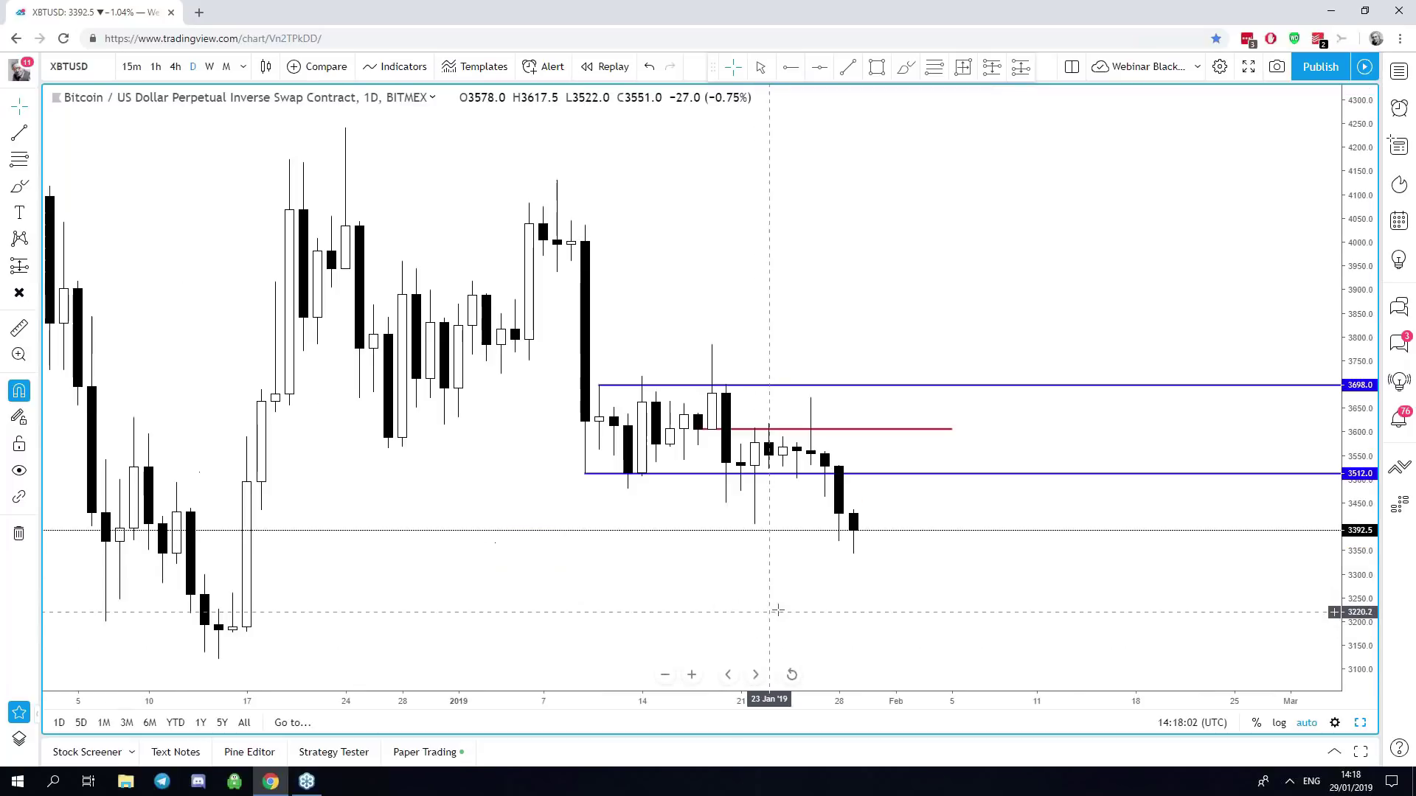
Try red brush sketches of price bouncing between 3512 and 3698, then undo and remove all drawings.
left_click(907, 68)
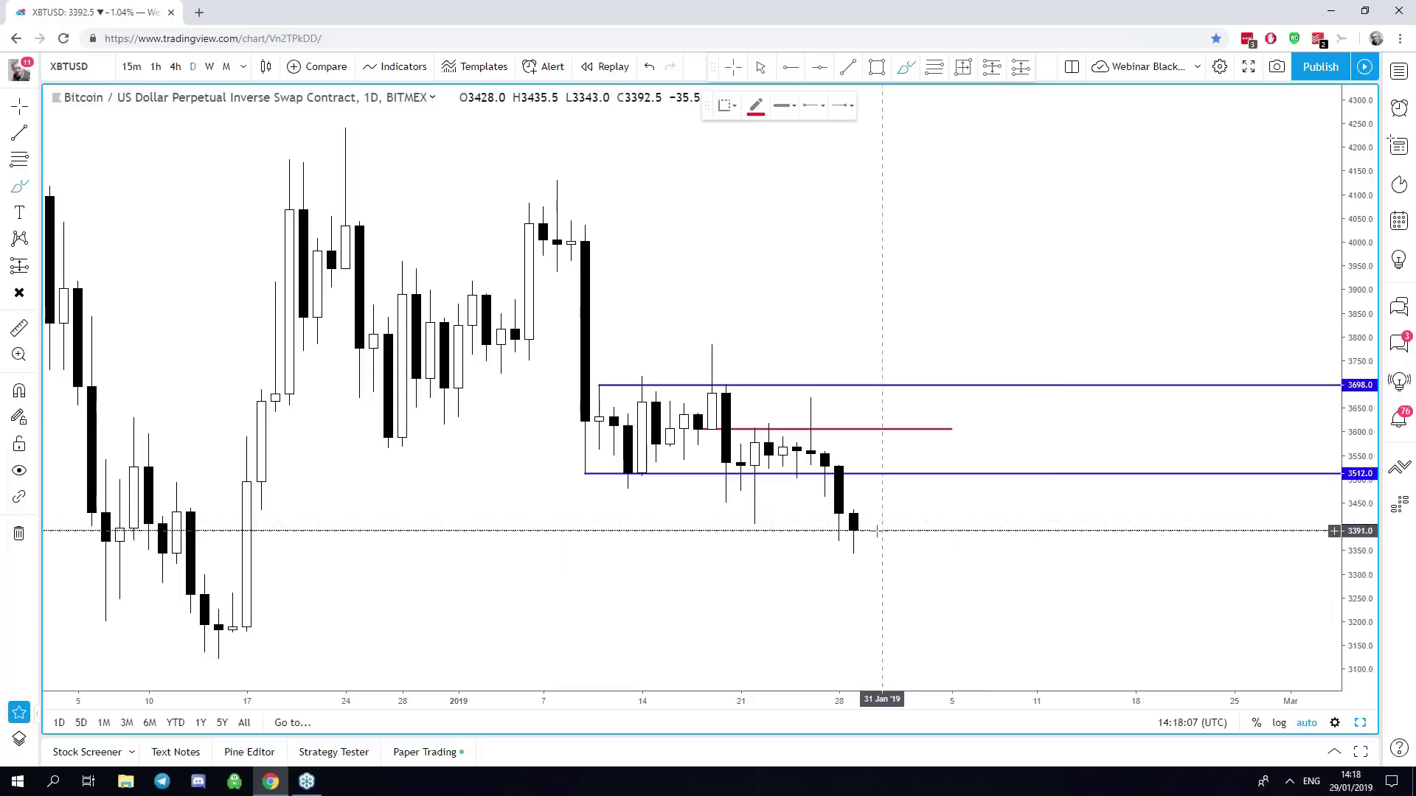
left_click_drag(872, 531, 924, 470)
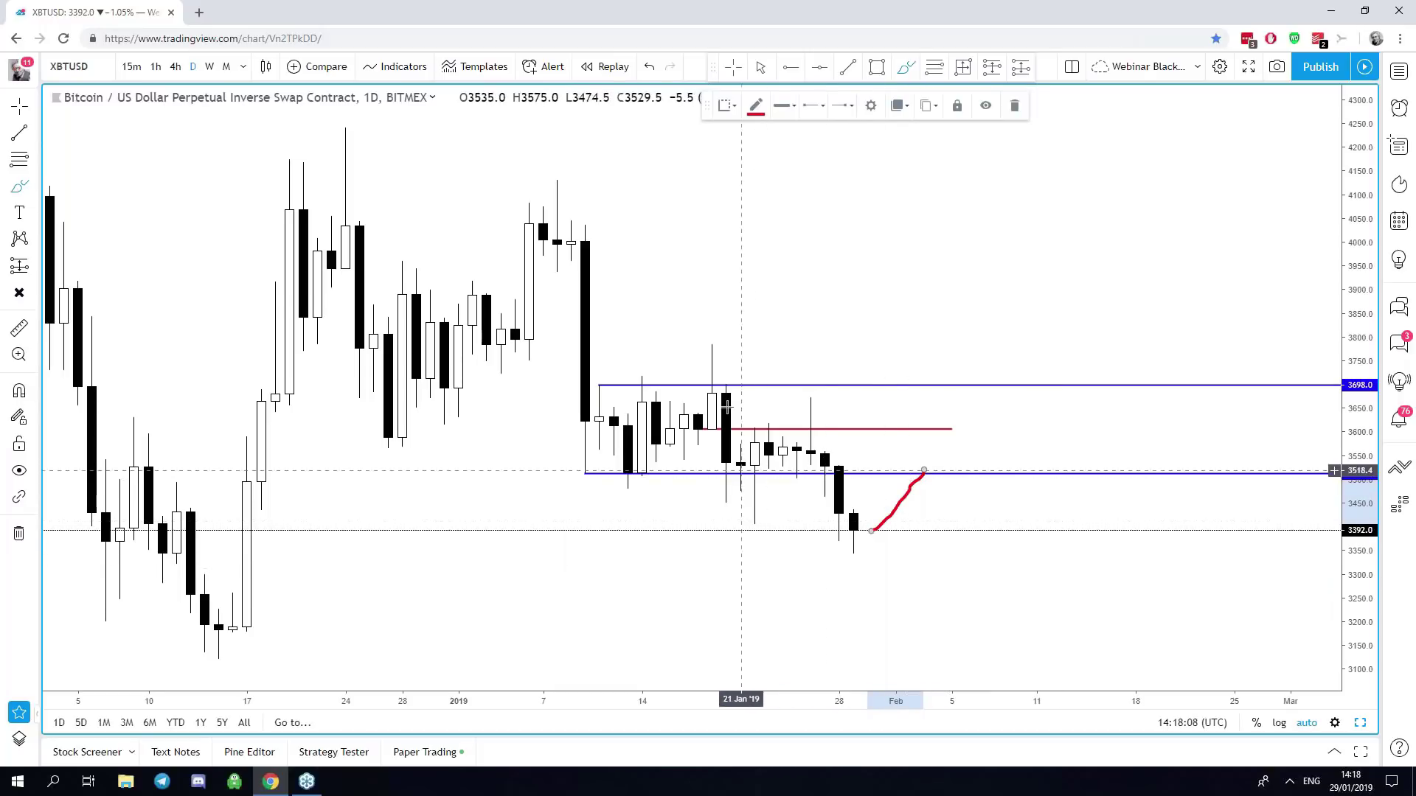
left_click(649, 66)
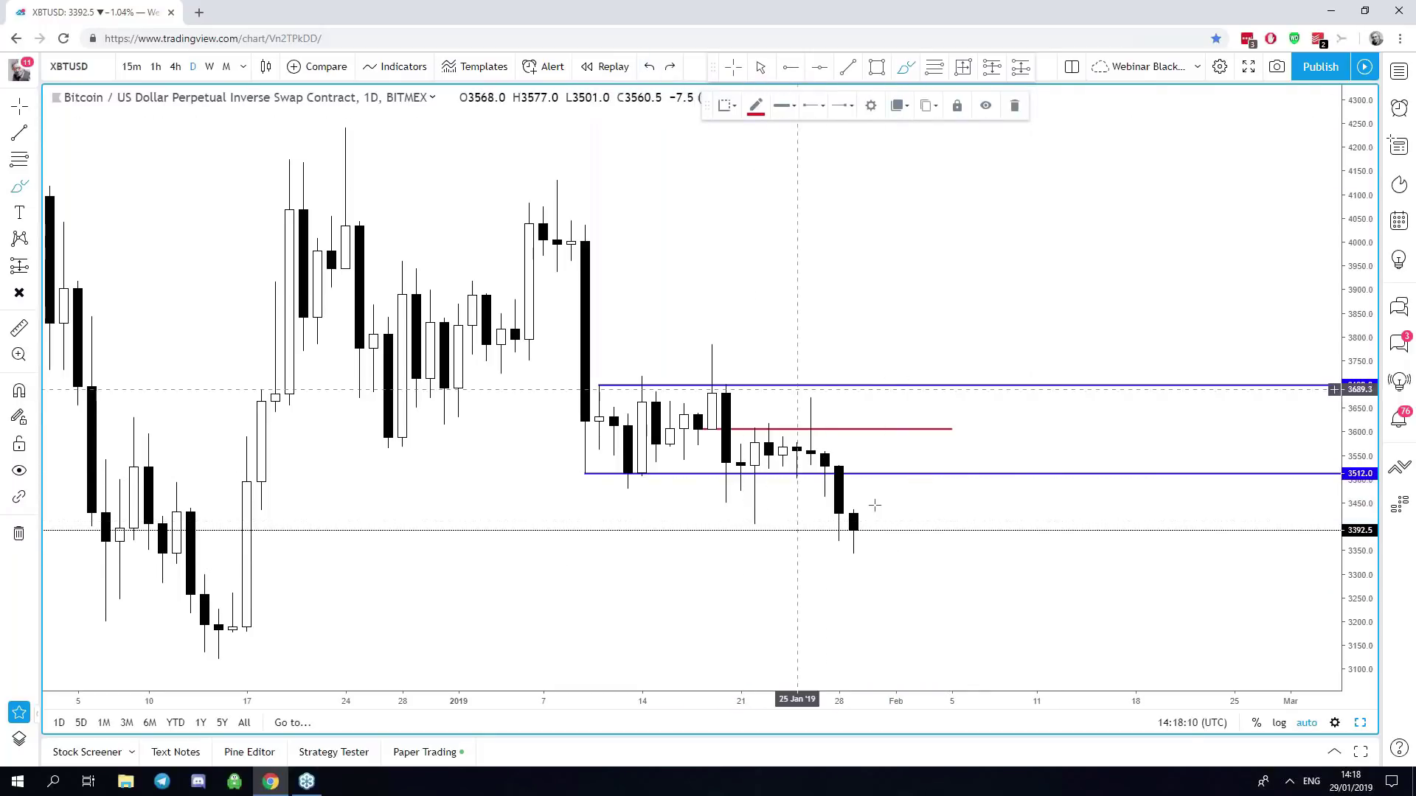
left_click_drag(881, 523, 923, 472)
mouse_move(896, 364)
left_mouse_down()
mouse_move(921, 398)
mouse_move(908, 368)
mouse_move(1029, 461)
mouse_move(1106, 394)
mouse_move(1206, 481)
left_mouse_up()
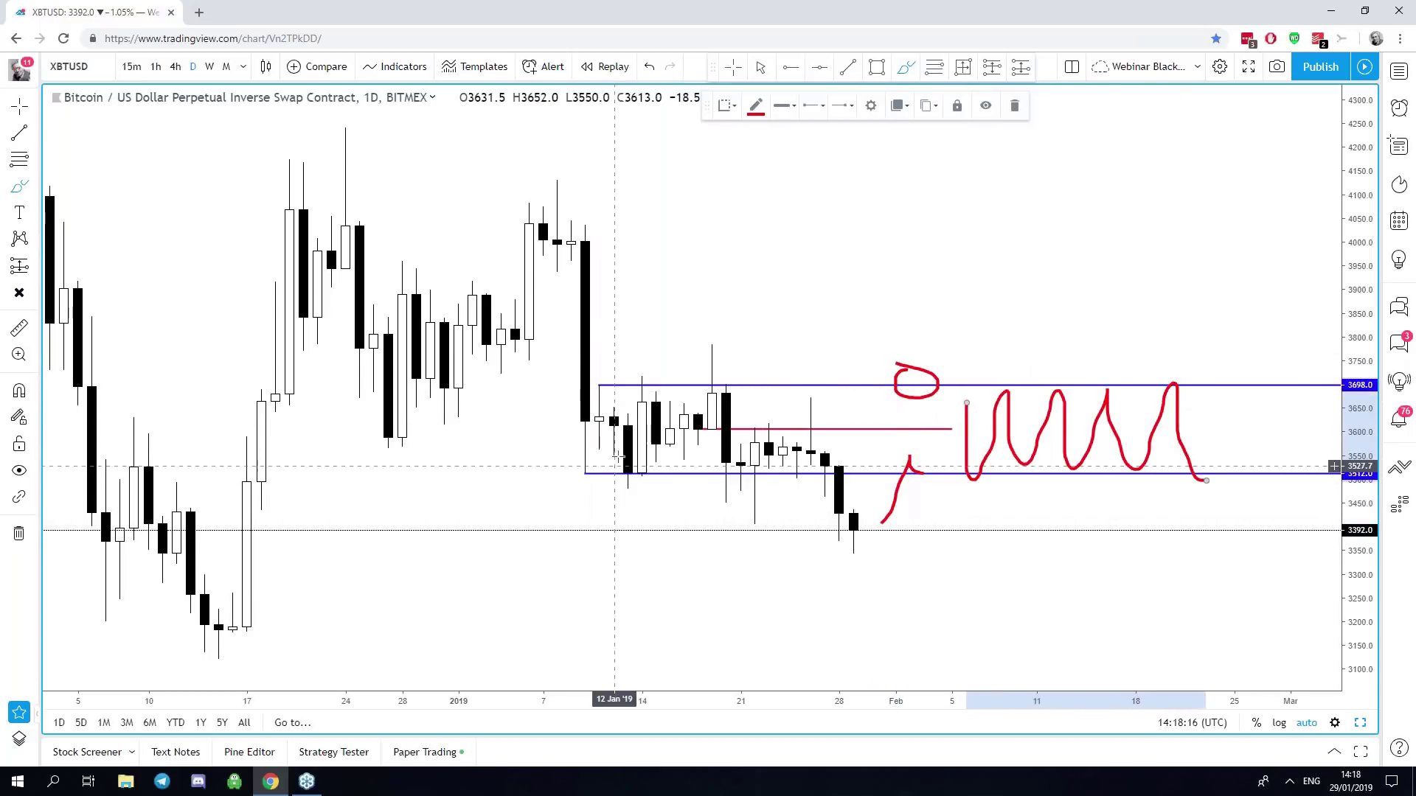
left_click(649, 67)
left_click(648, 68)
left_click(648, 67)
left_click(648, 67)
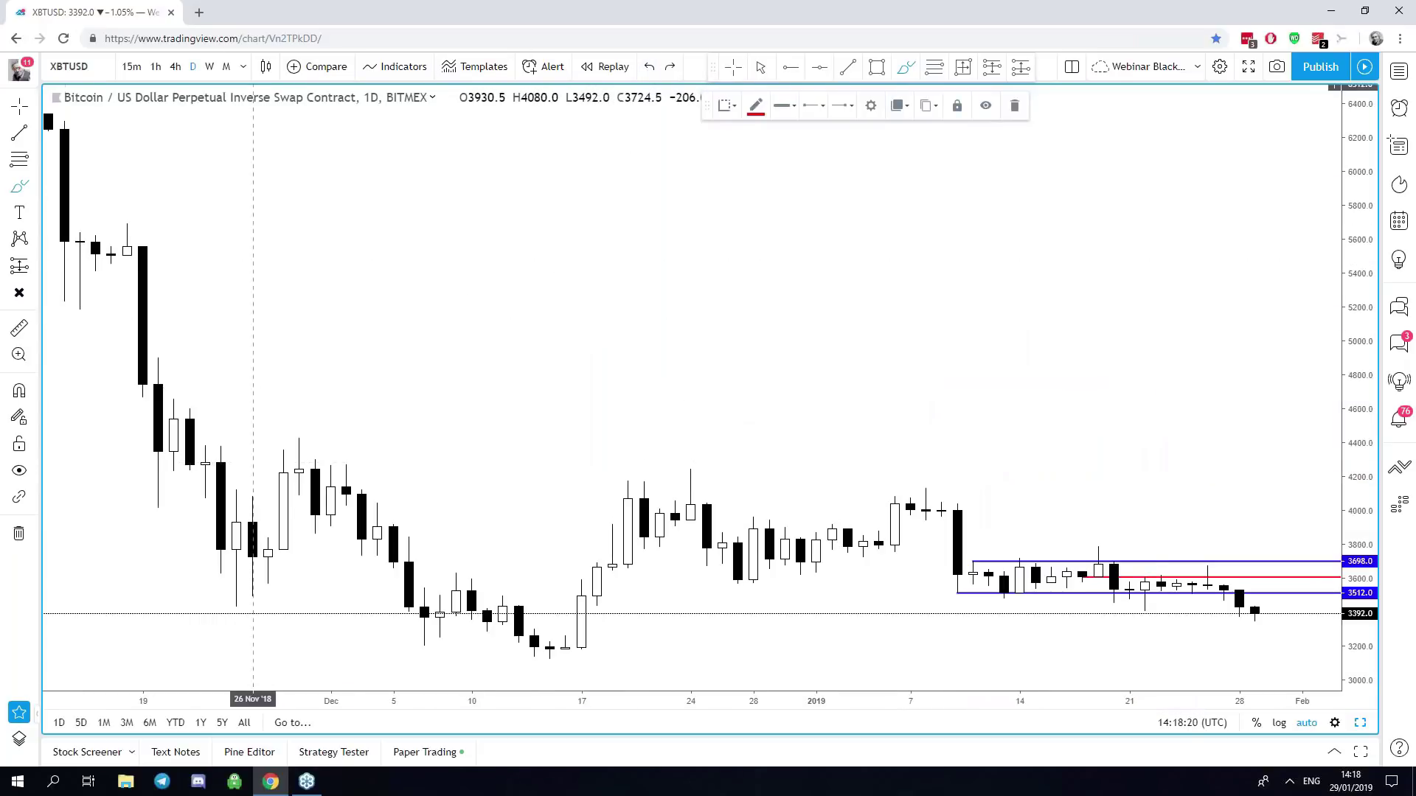
left_click(19, 533)
left_click(761, 67)
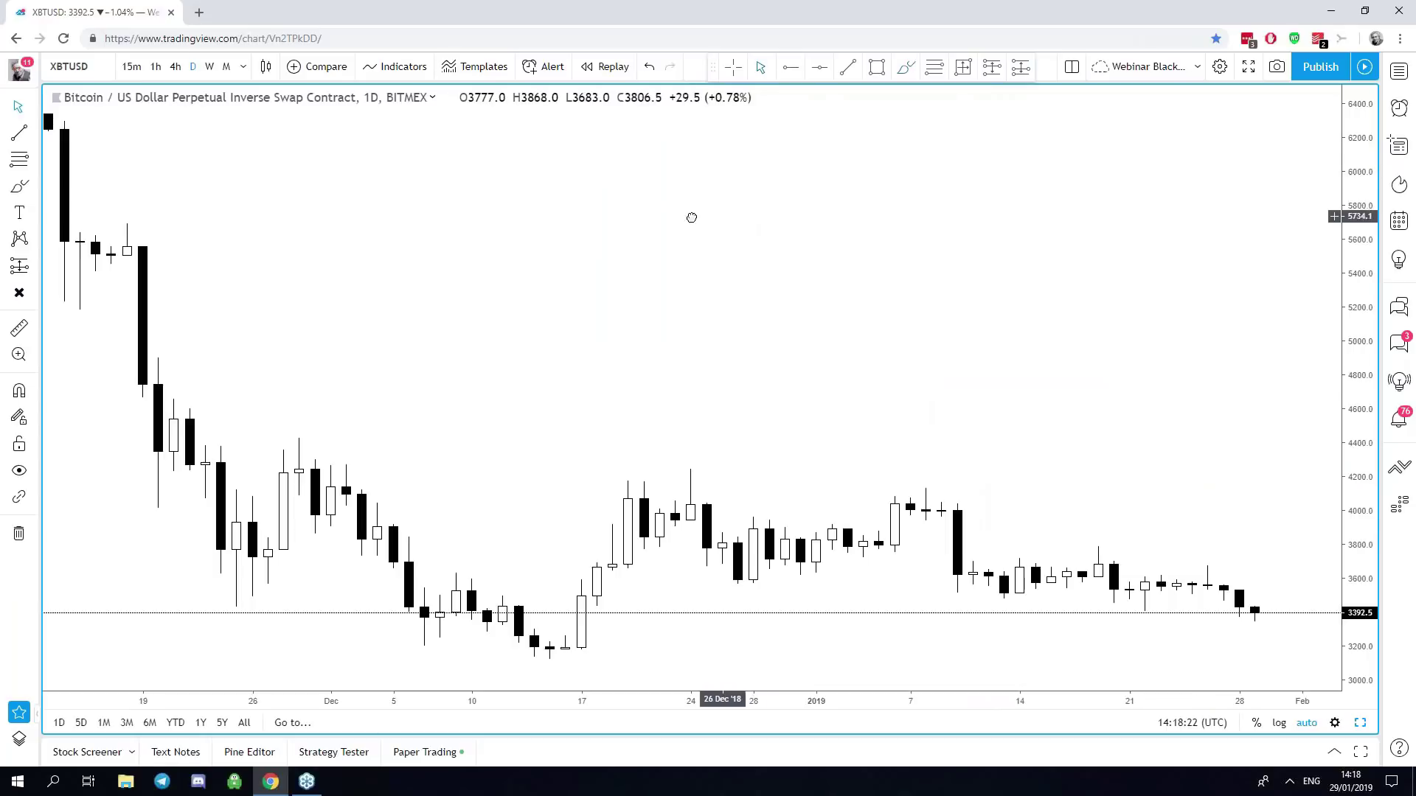
In a full-screen Lightshot capture, circle the mid-December candles near 3400 and mark the drop in red.
left_click_drag(692, 217, 542, 227)
key("Print")
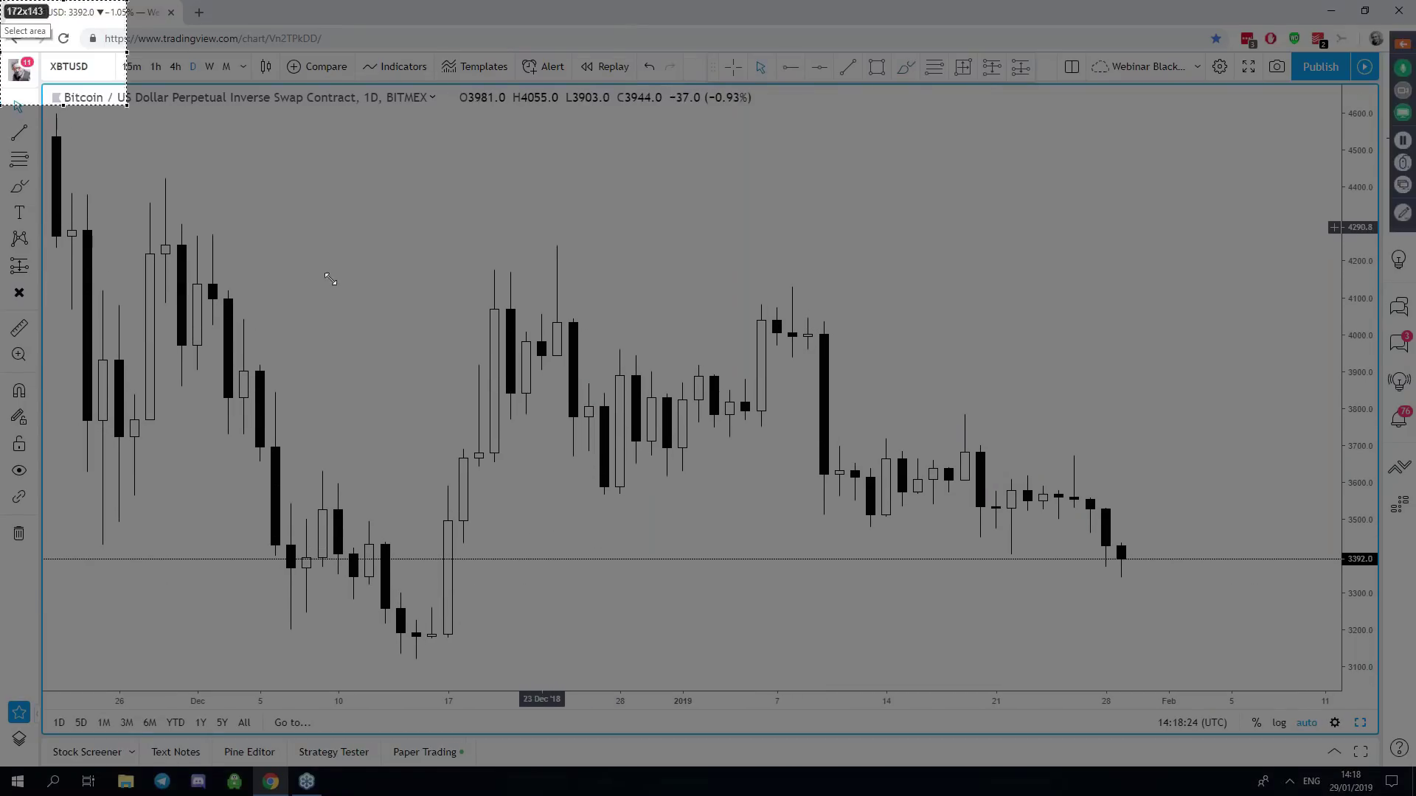
left_click_drag(0, 0, 1415, 795)
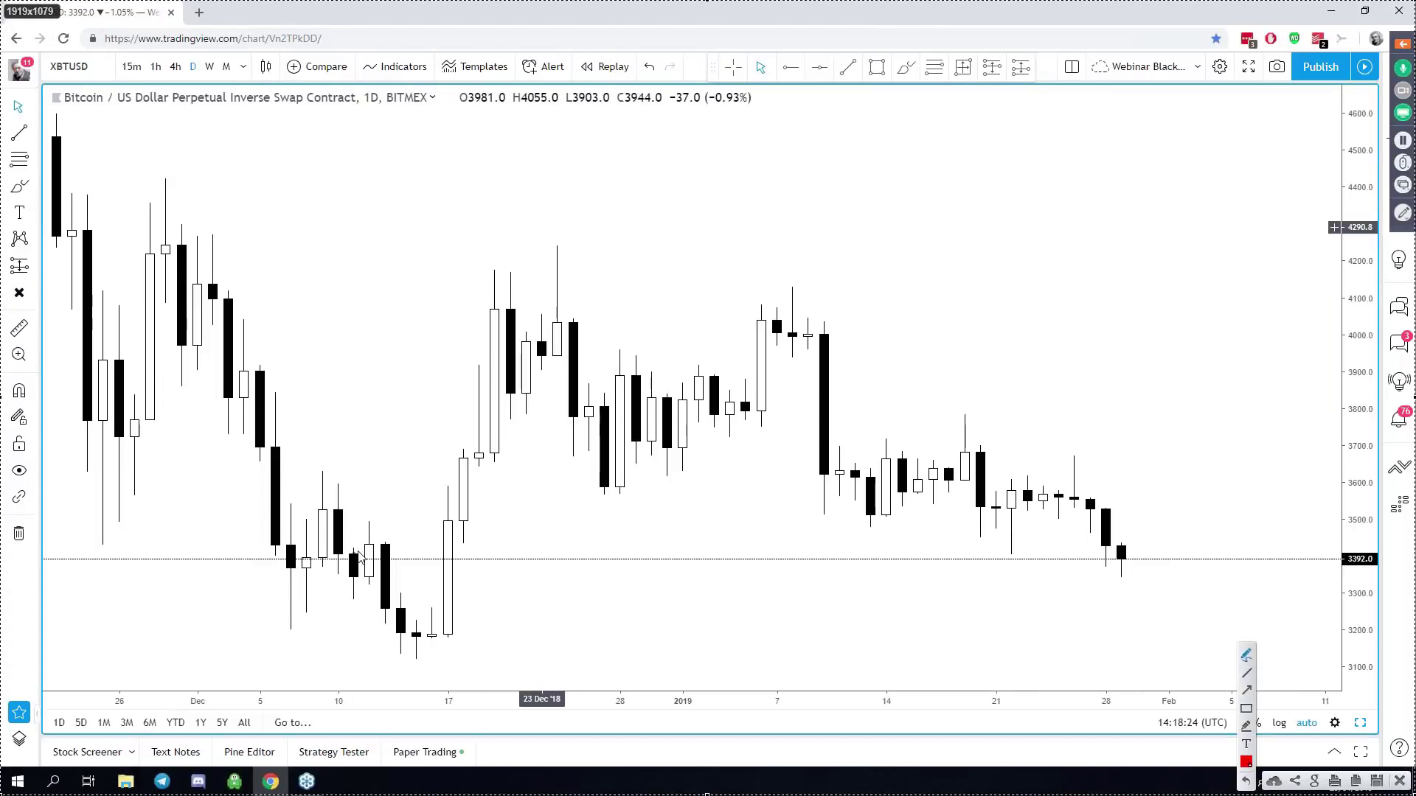
mouse_move(385, 534)
left_mouse_down()
mouse_move(360, 529)
mouse_move(373, 586)
mouse_move(391, 537)
mouse_move(369, 565)
mouse_move(385, 549)
mouse_move(399, 561)
mouse_move(411, 655)
left_mouse_up()
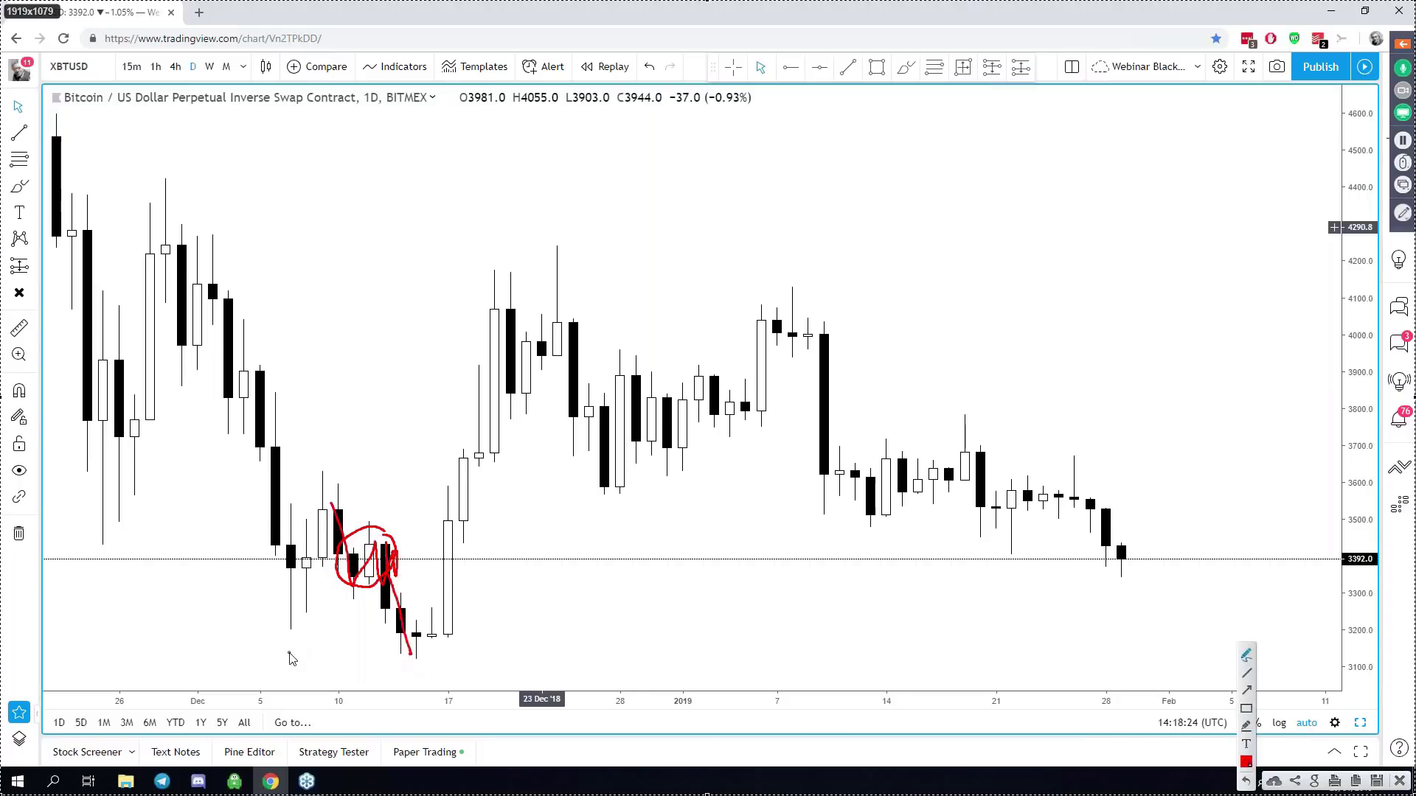
left_click_drag(284, 634, 309, 651)
mouse_move(254, 503)
left_mouse_down()
mouse_move(279, 558)
mouse_move(337, 494)
left_mouse_up()
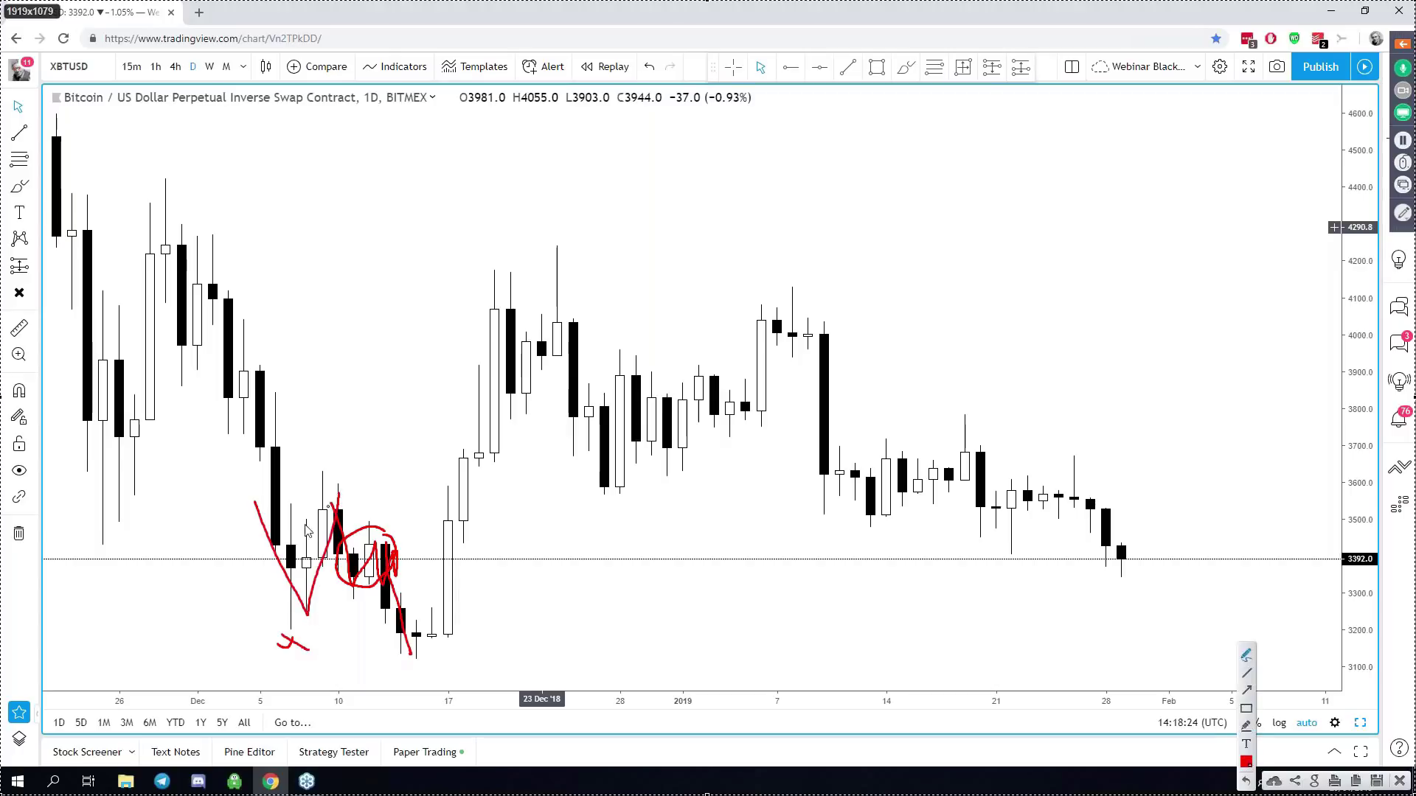
Close the Lightshot overlay, discarding its red sketches.
key("Escape")
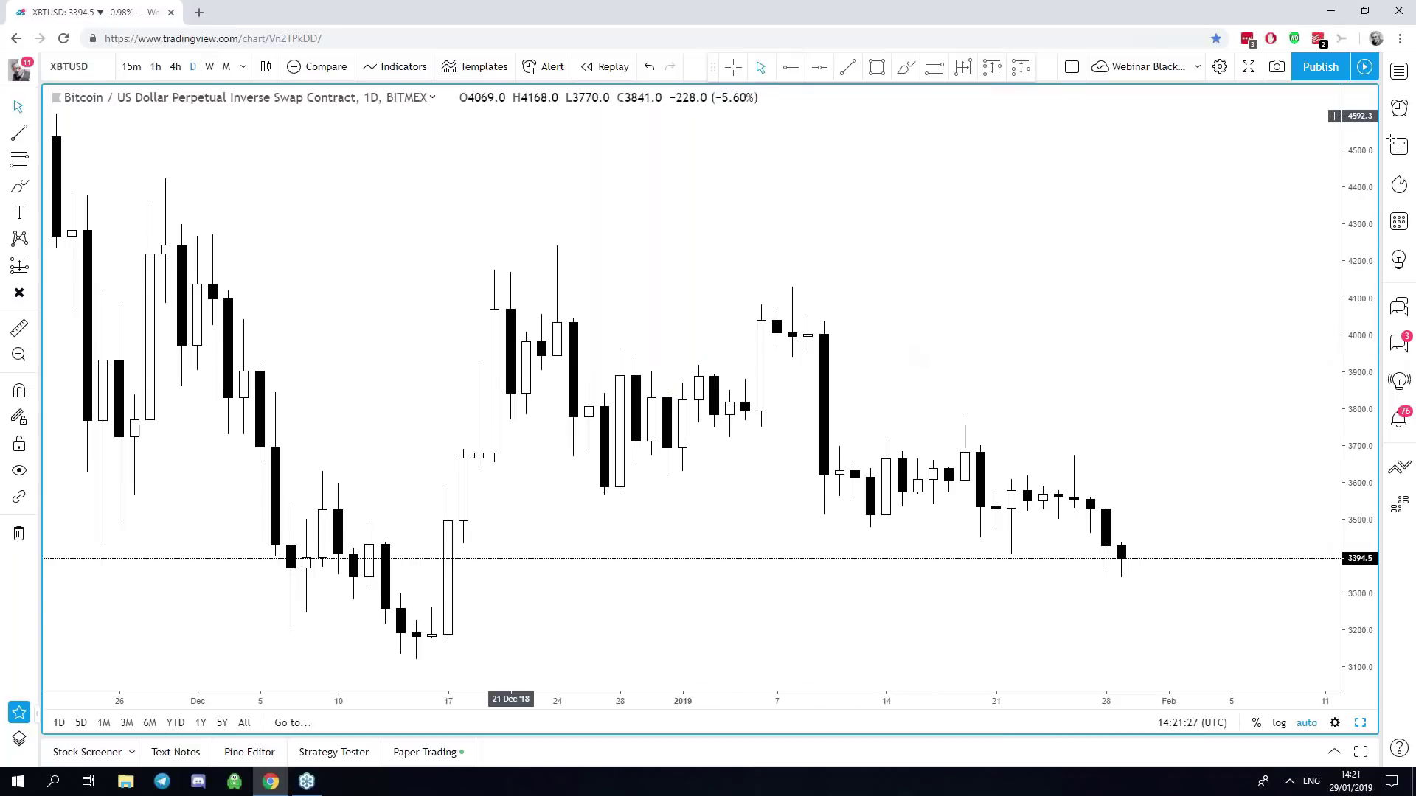
Step the Bitcoin perpetual chart through 4h and 1h to weekly candles, zoomed to July 2018–January 2019.
left_click(174, 66)
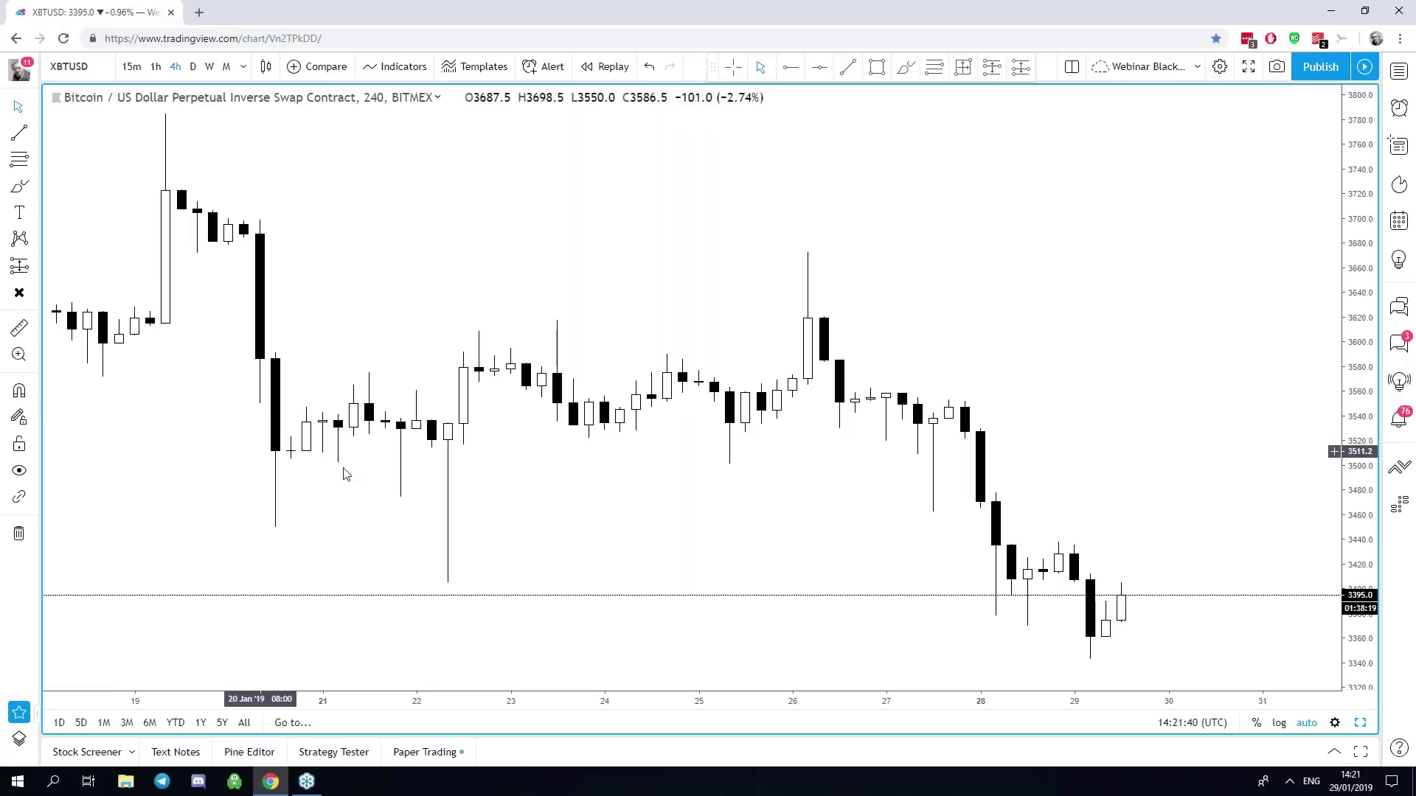
scroll(336, 502, "down", 3)
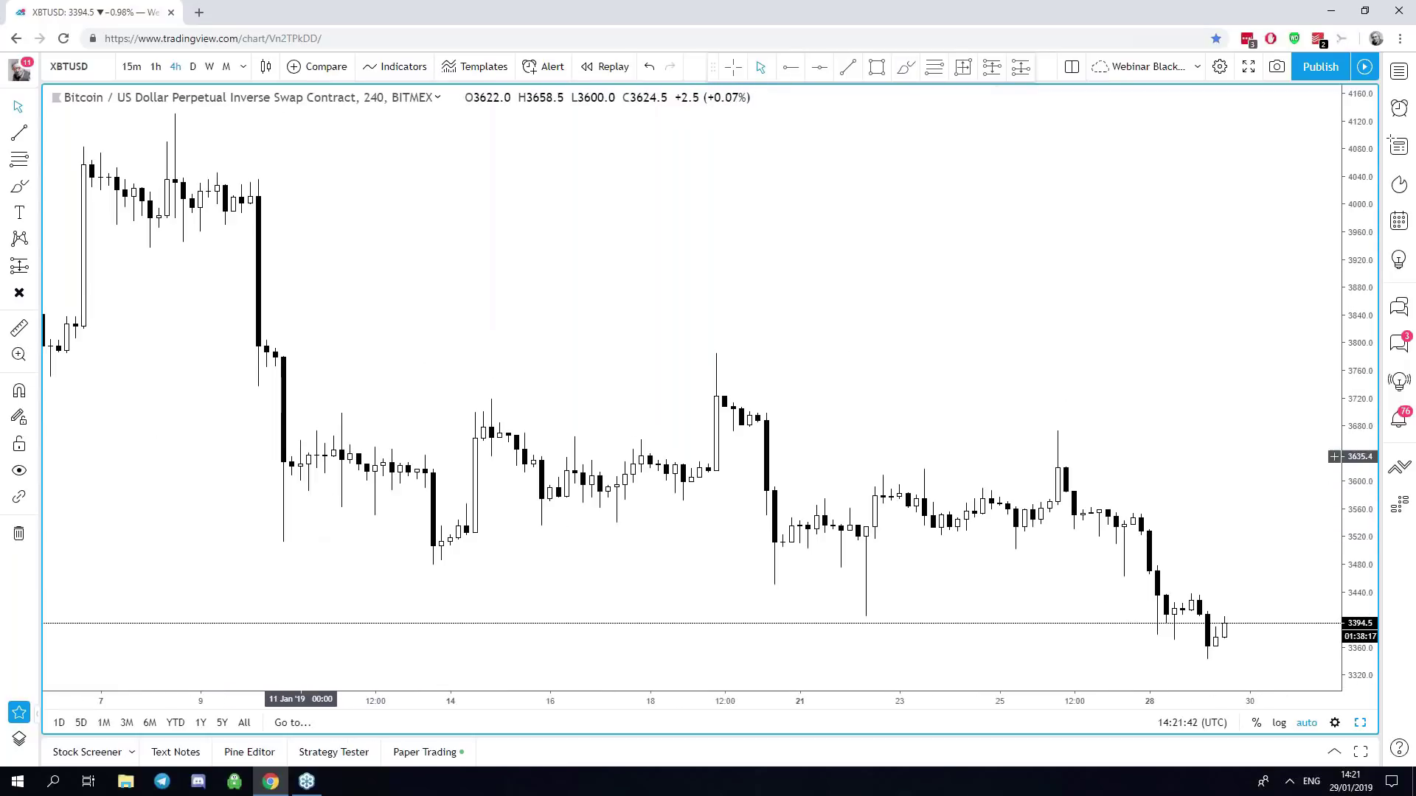
left_click(156, 66)
left_click(209, 66)
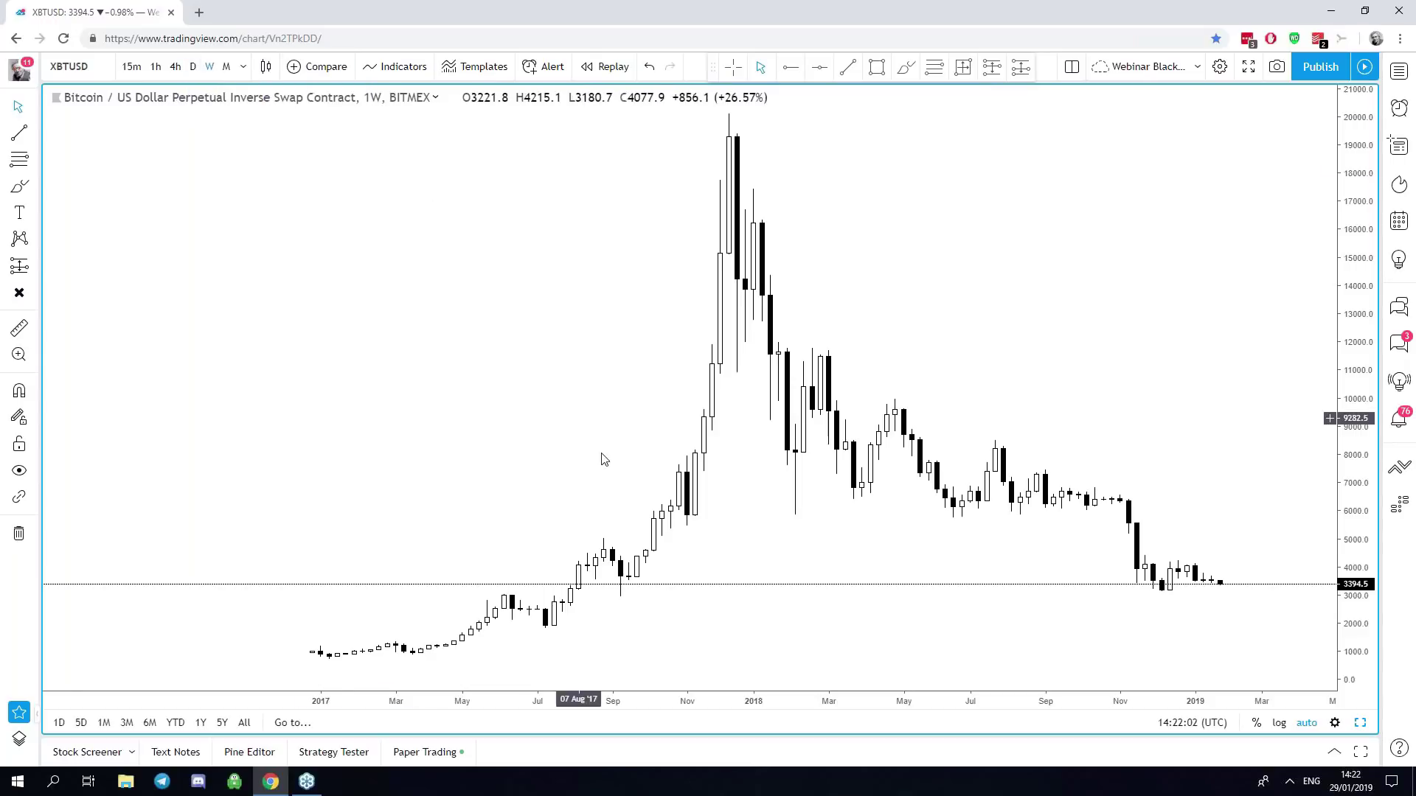
scroll(603, 459, "up", 5)
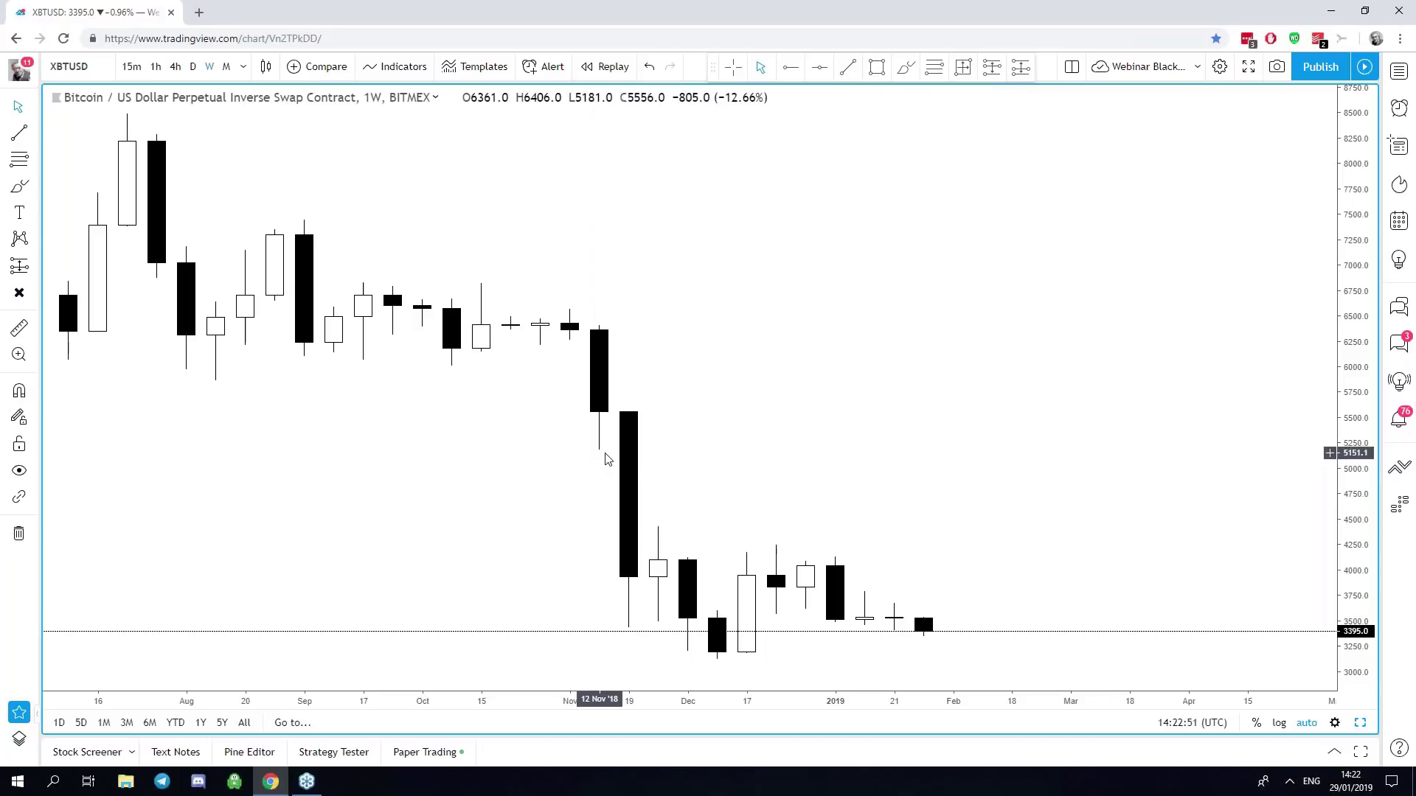
Load the US Dollar Currency Index (DXY) in place of Bitcoin.
left_click(68, 67)
type("DXY")
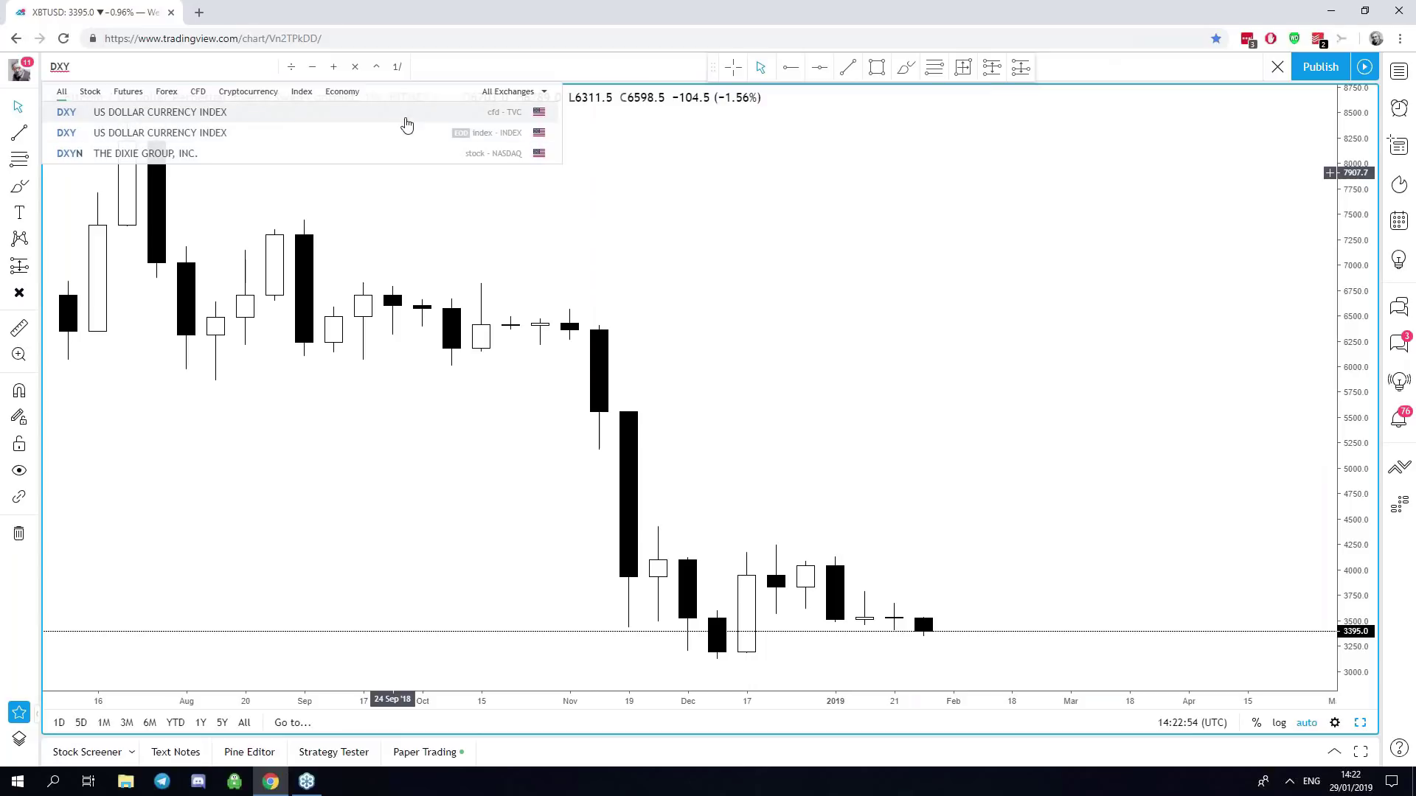
left_click(405, 118)
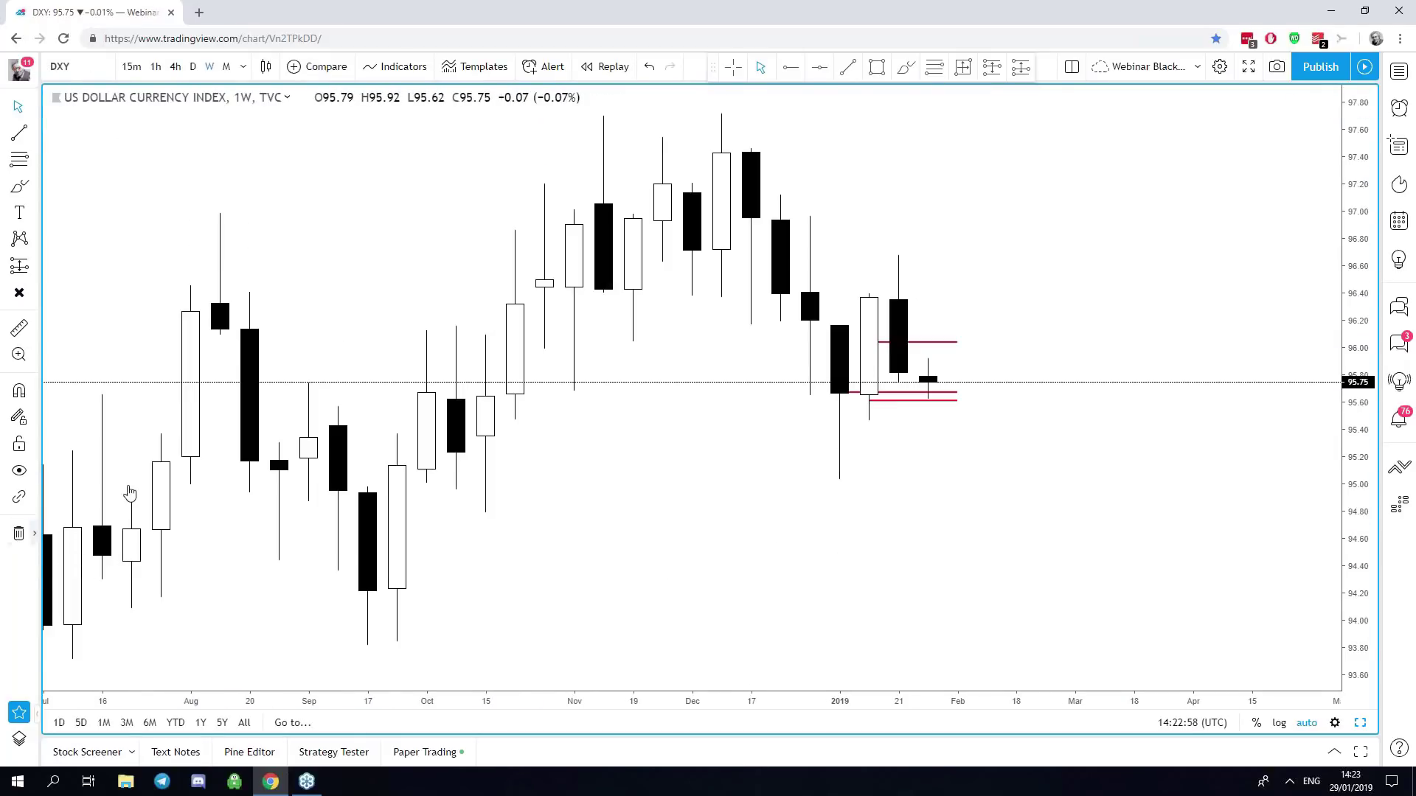
scroll(374, 455, "down", 3)
scroll(841, 436, "left", 3)
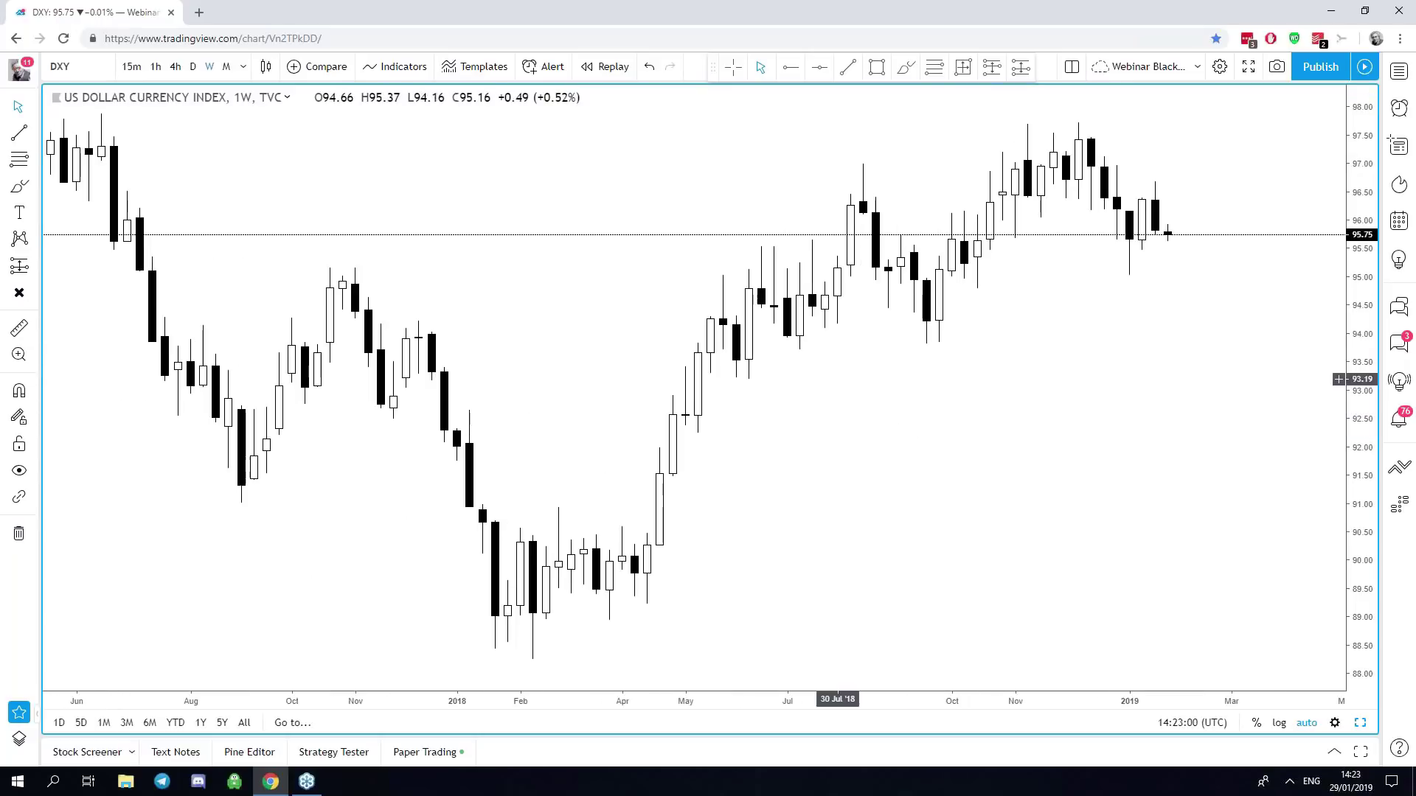
Try daily and monthly intervals on DXY, then settle on 4-hour candles.
left_click(192, 67)
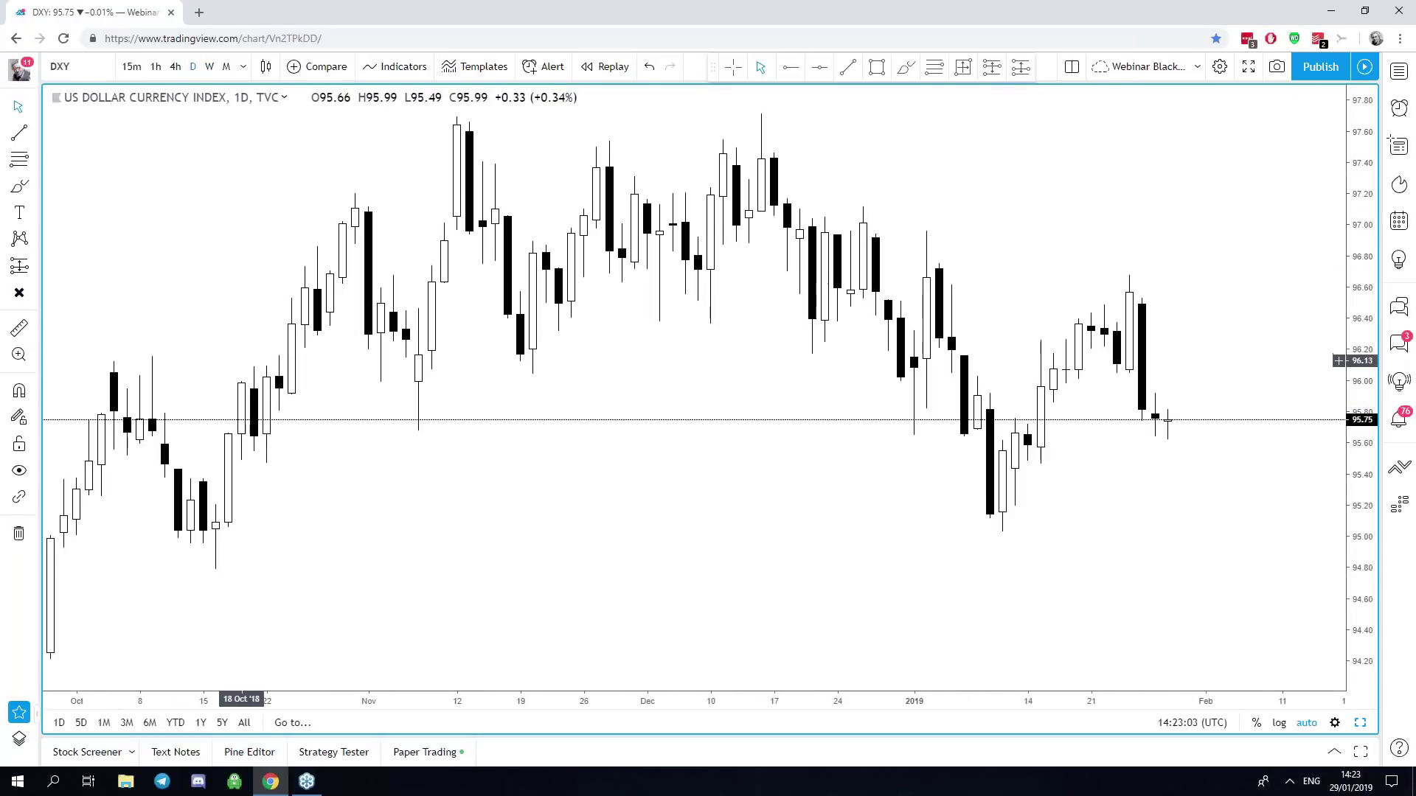
scroll(365, 387, "up", 2)
scroll(623, 433, "down", 5)
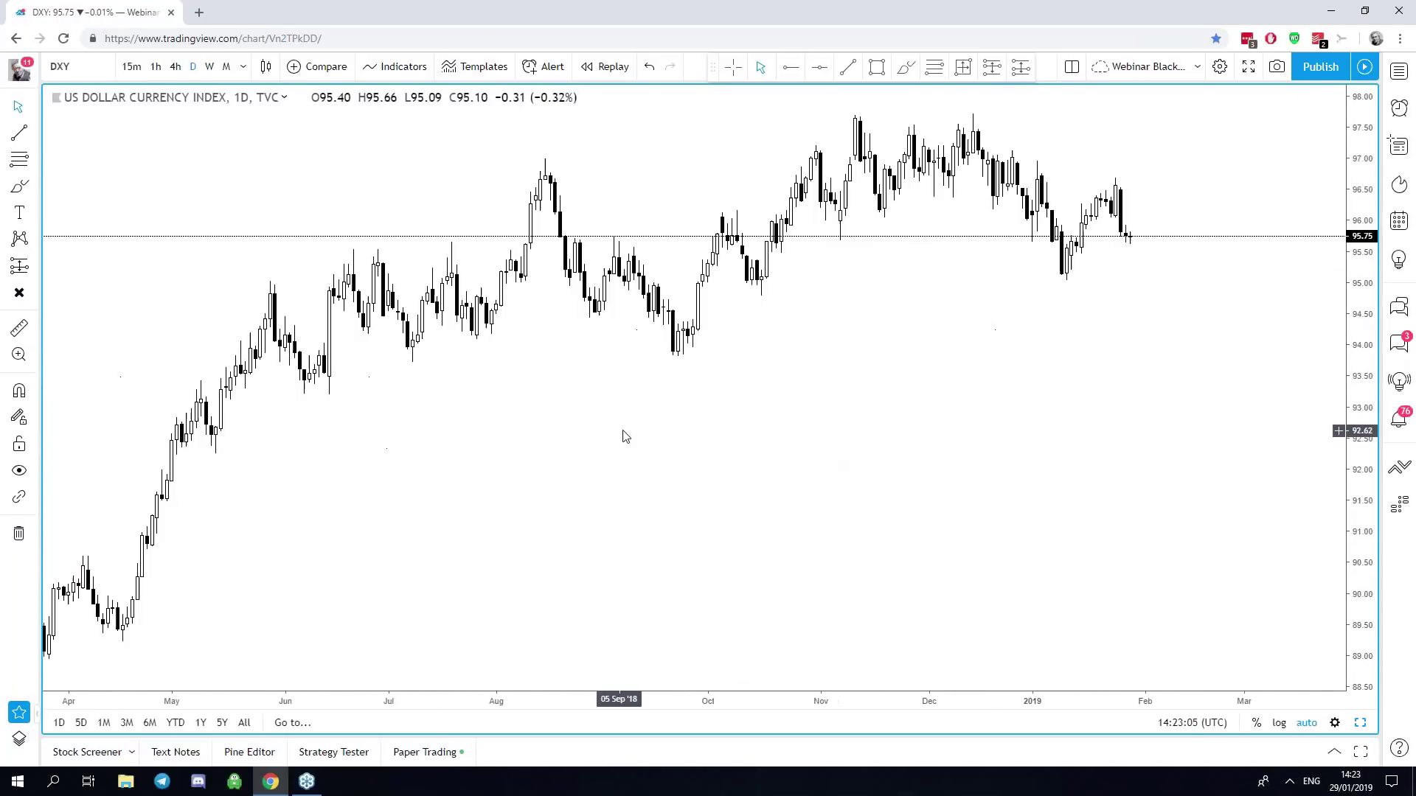
scroll(714, 452, "down", 1)
scroll(701, 461, "up", 3)
scroll(701, 461, "down", 3)
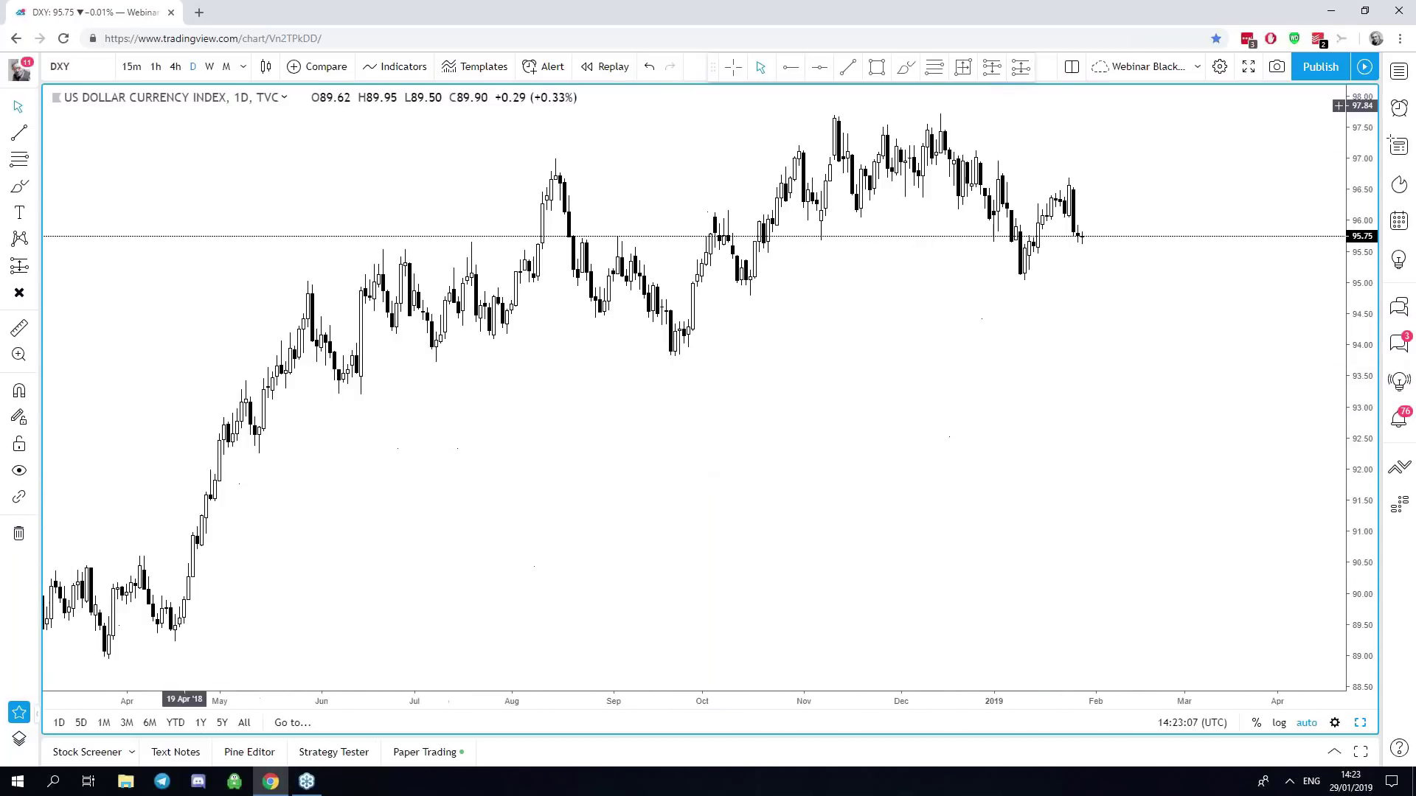
left_click(226, 67)
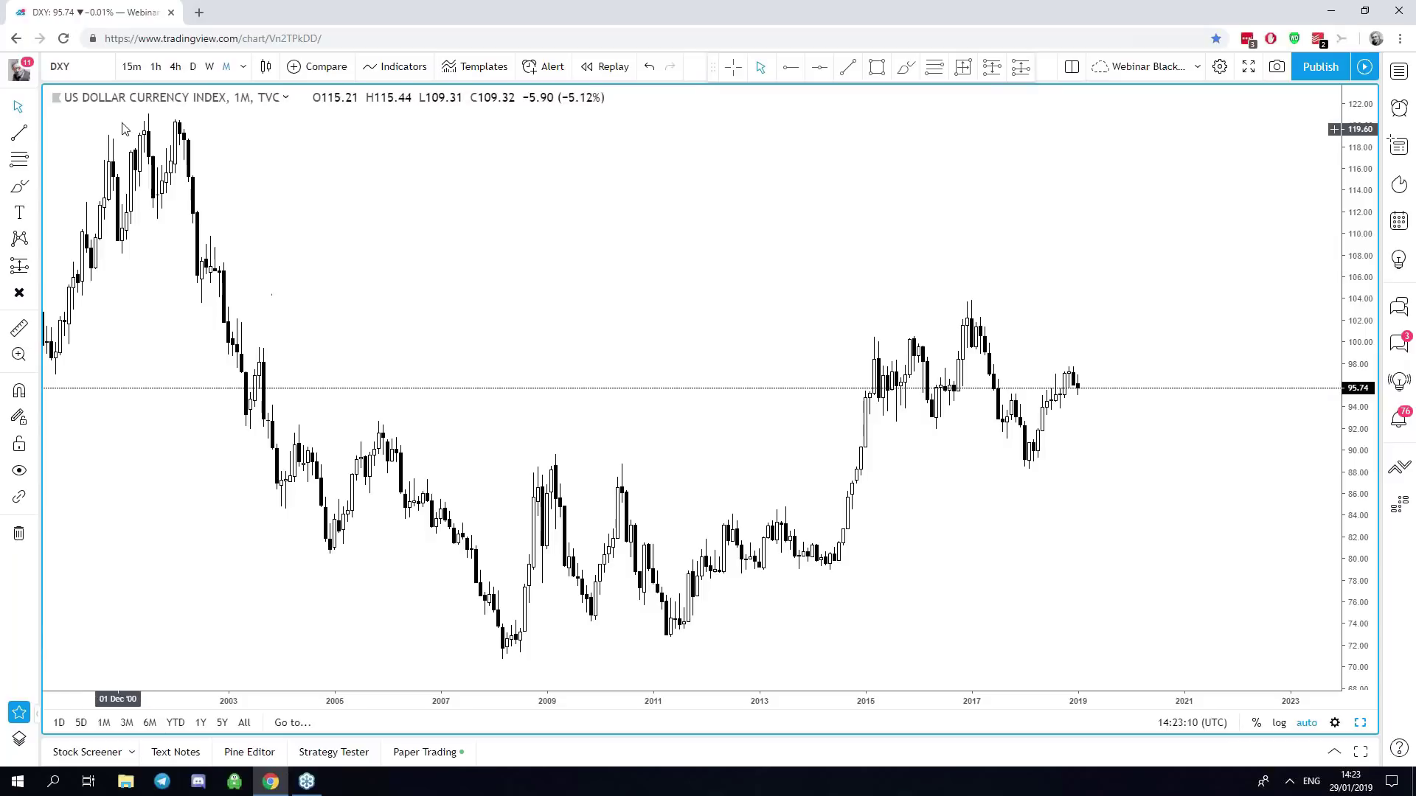
left_click(180, 70)
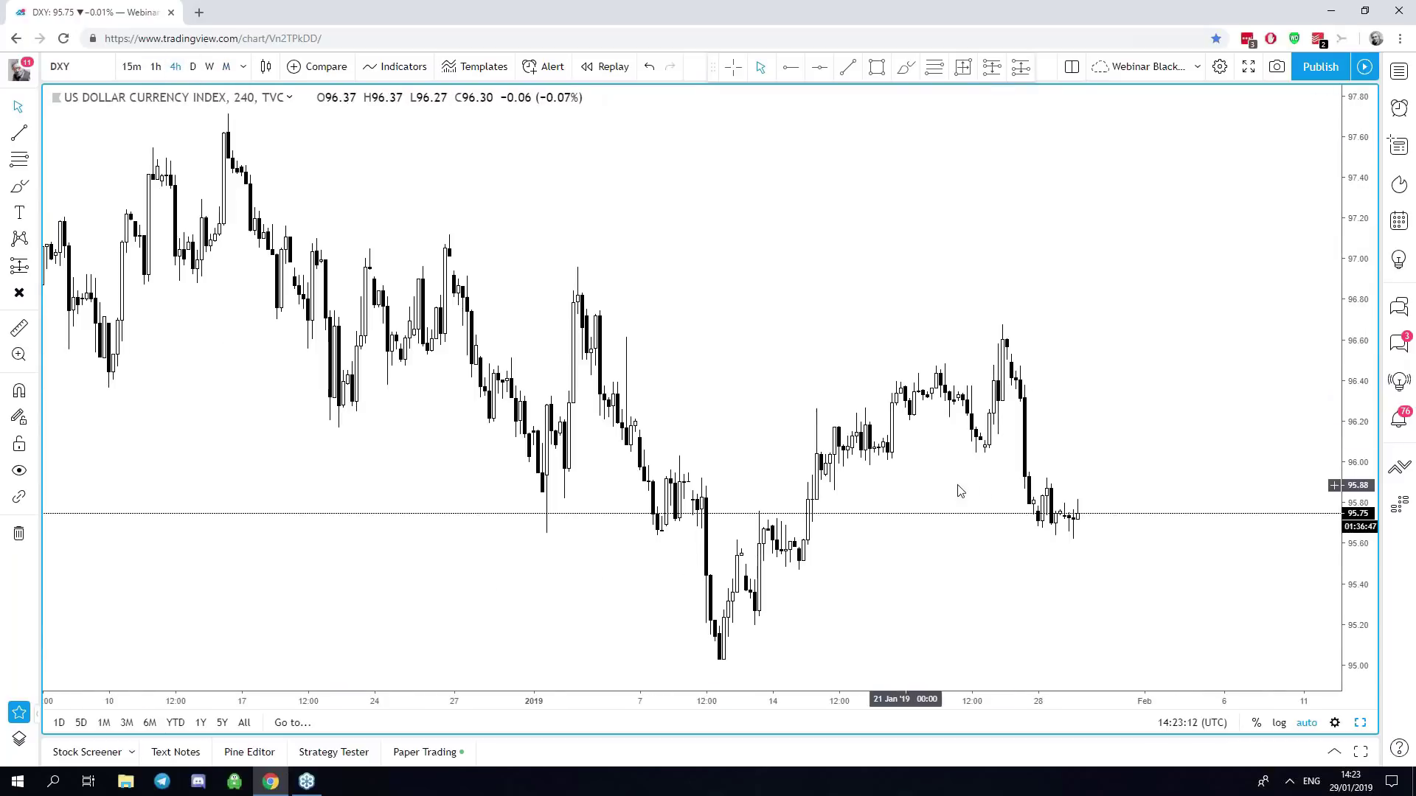
scroll(640, 247, "up", 3)
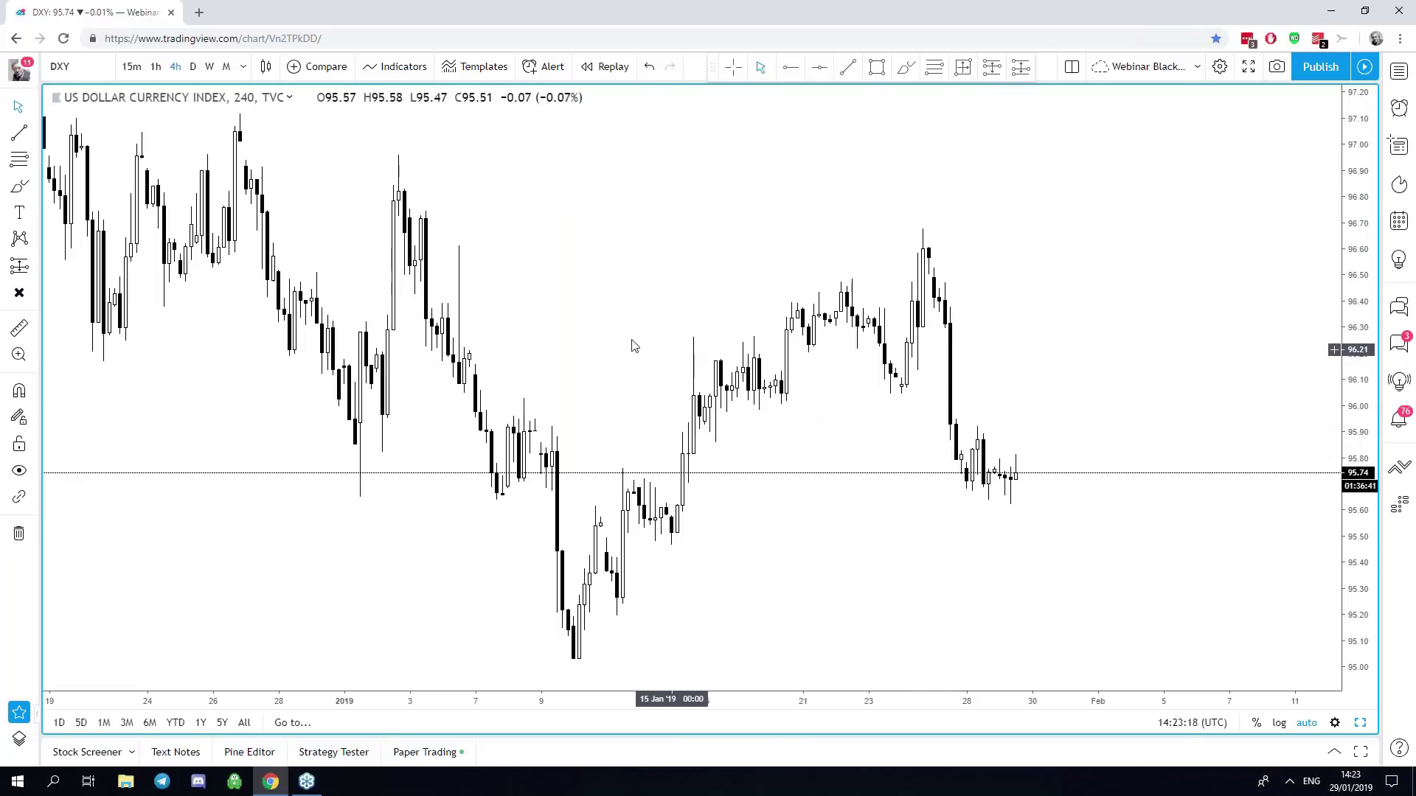
key("Print")
left_click_drag(0, 0, 1415, 795)
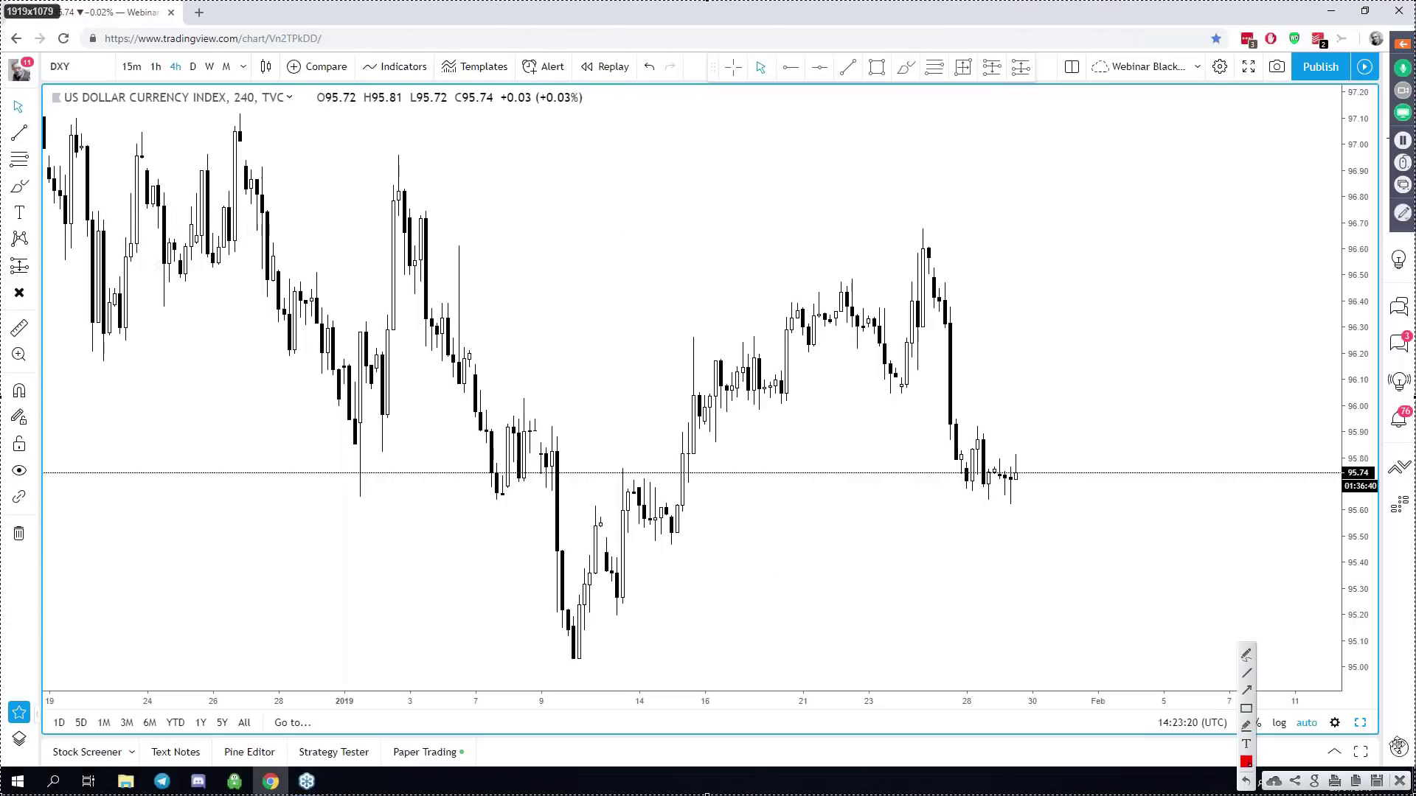
left_click(1249, 689)
left_click_drag(691, 392, 1295, 397)
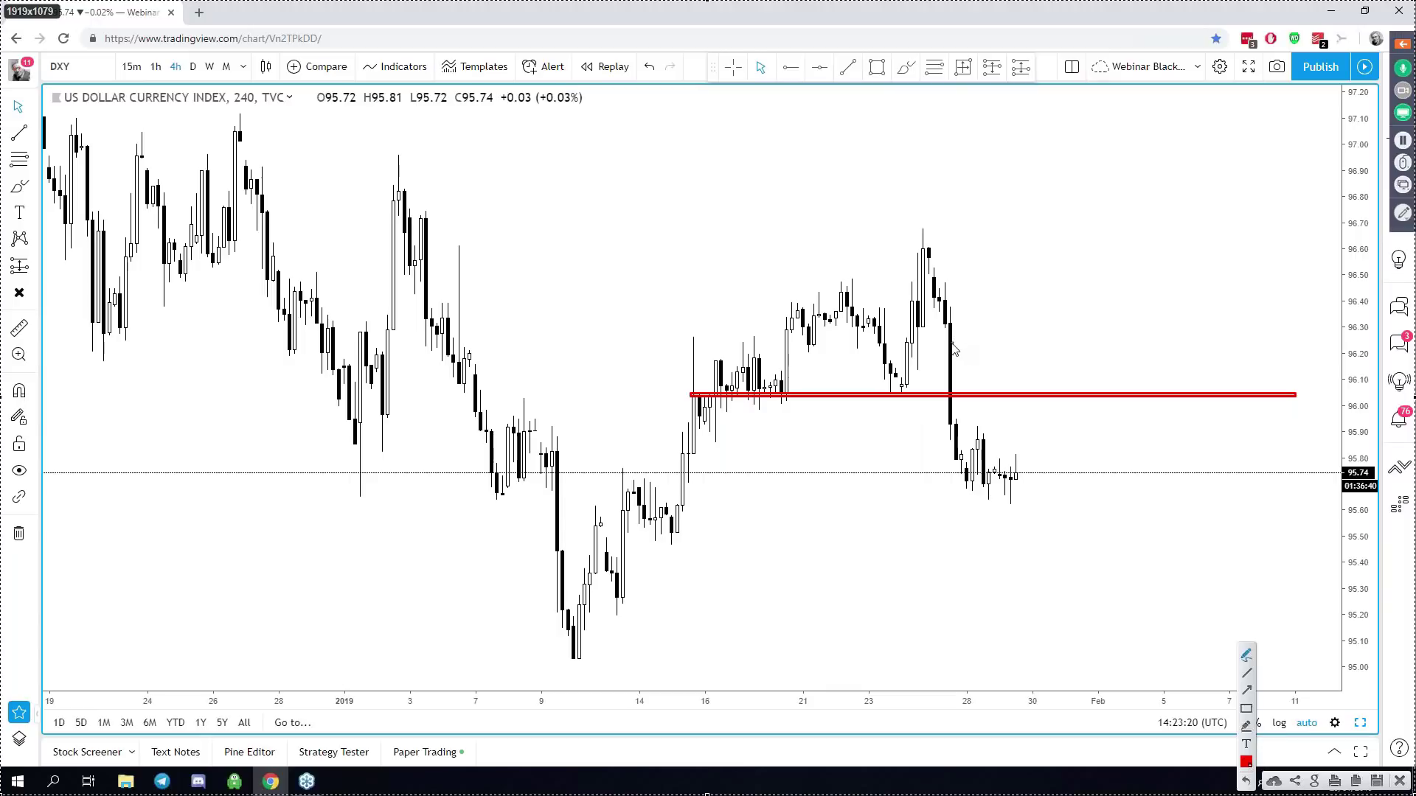
mouse_move(954, 347)
left_mouse_down()
mouse_move(951, 459)
mouse_move(1089, 398)
left_mouse_up()
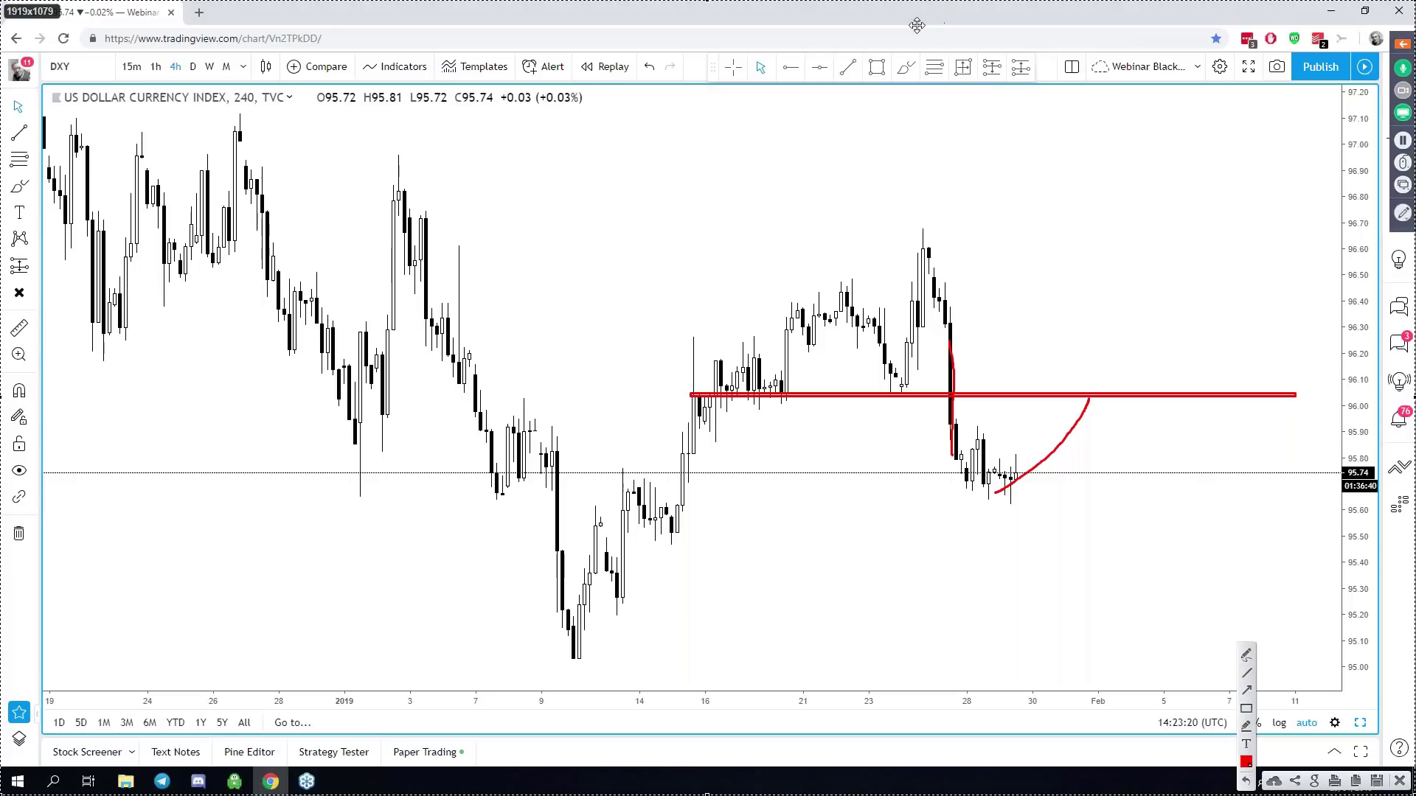
key("Escape")
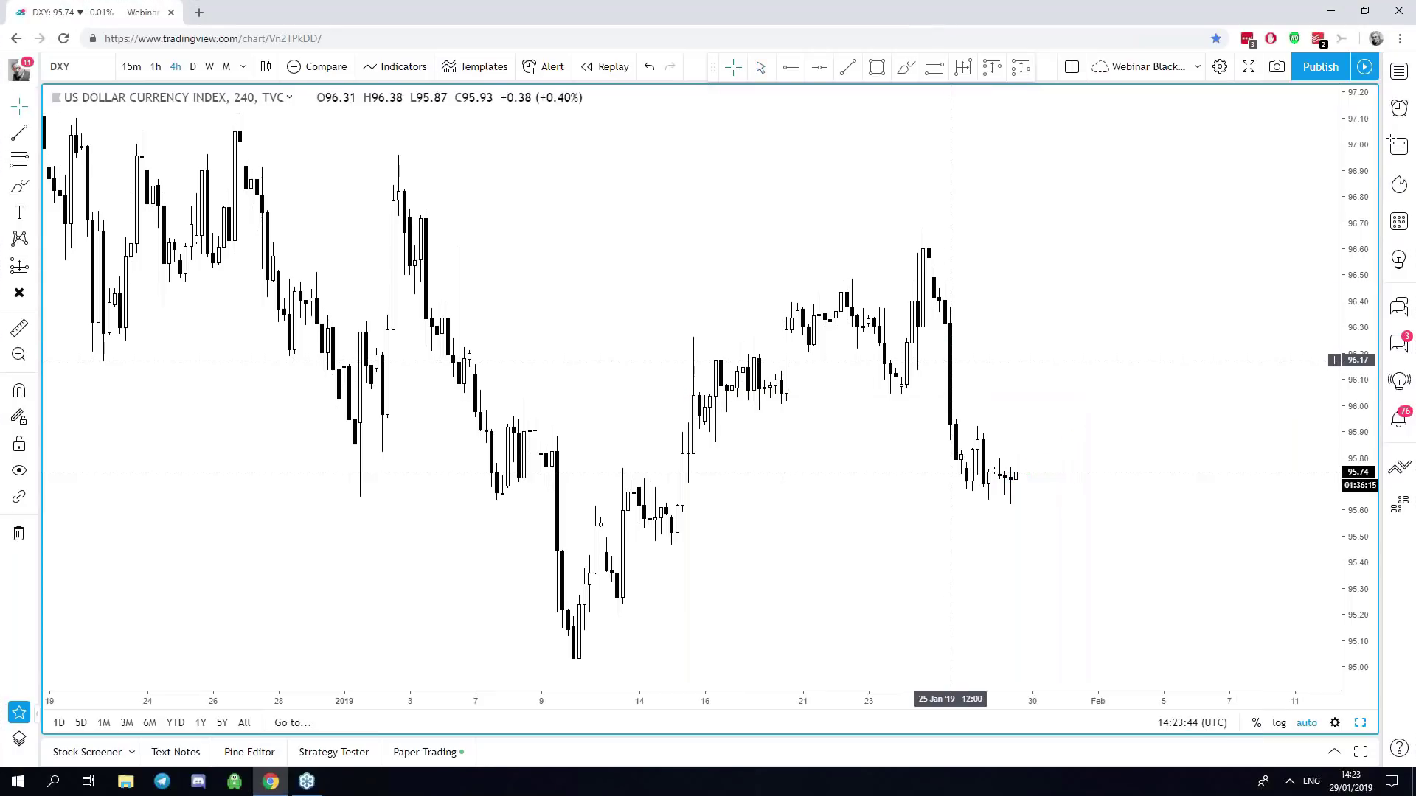
Check the system date, then place a horizontal ray at 96.04 from mid-January.
left_click(1343, 778)
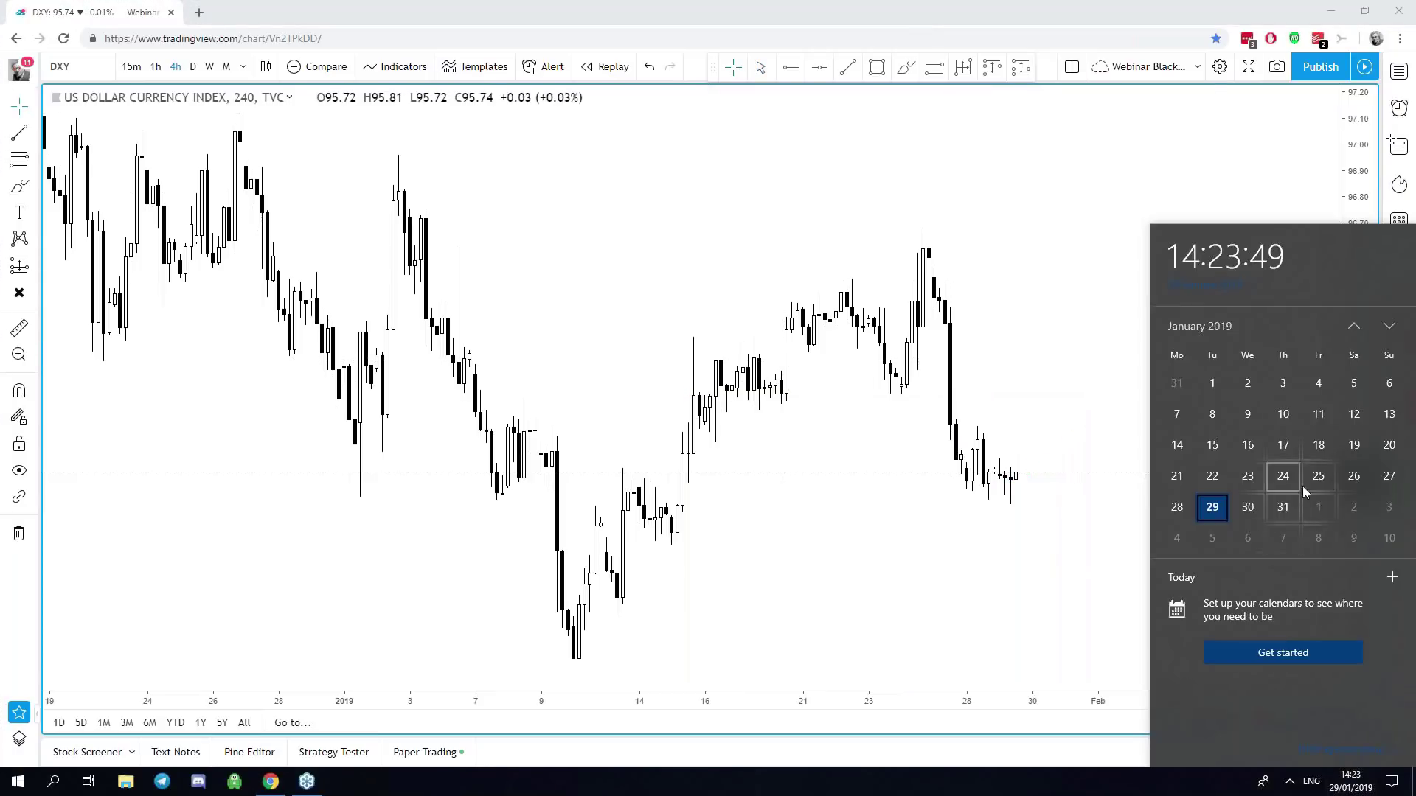
left_click(961, 291)
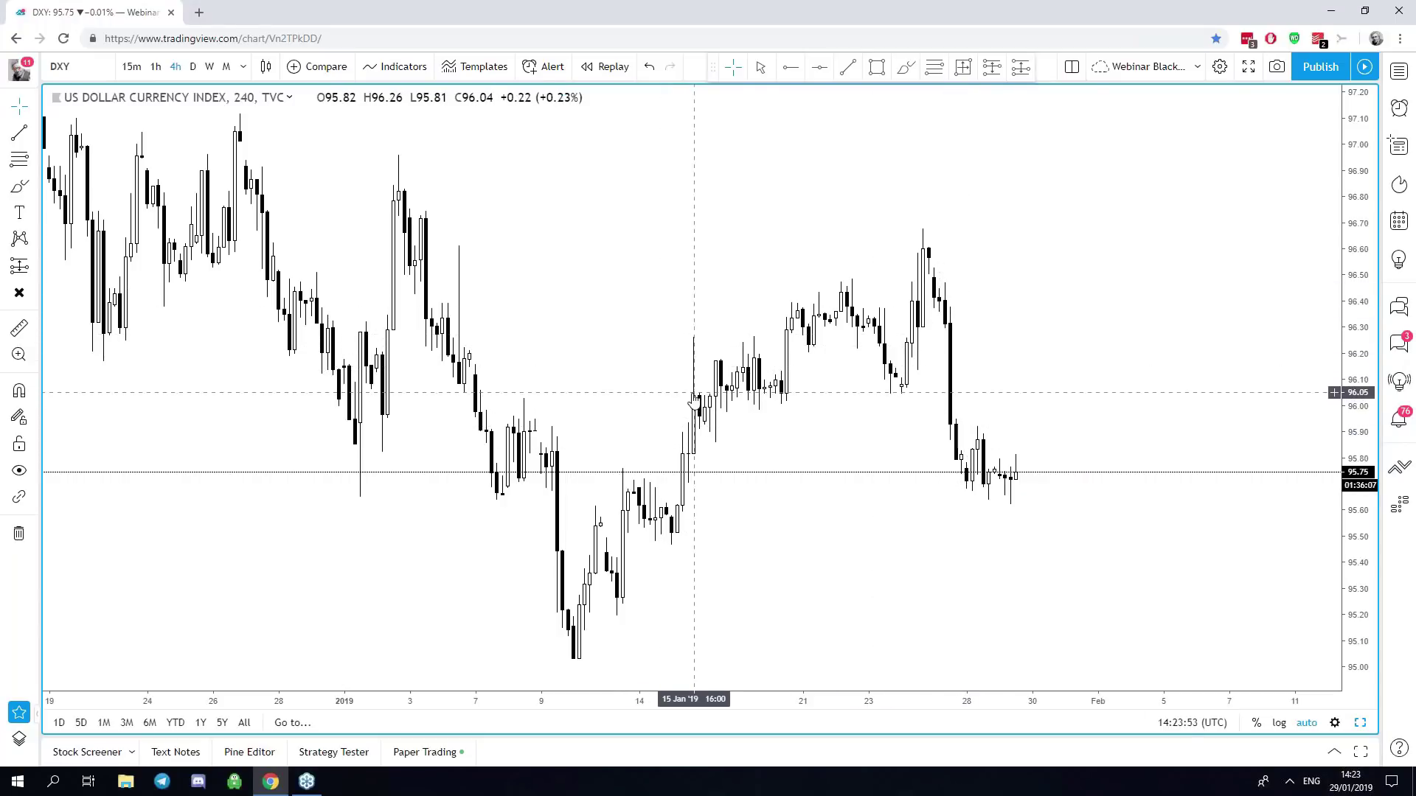
left_click(791, 66)
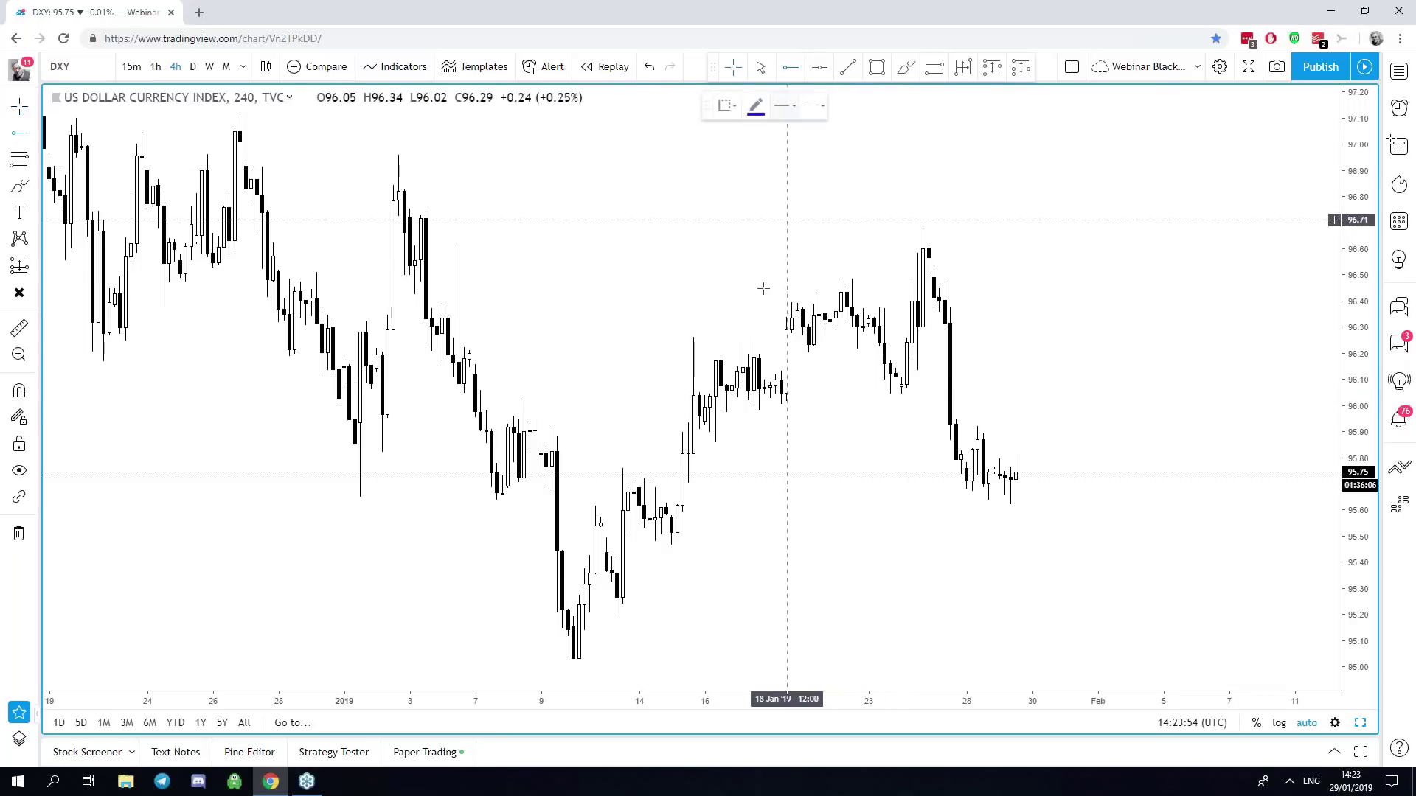
left_click(696, 396)
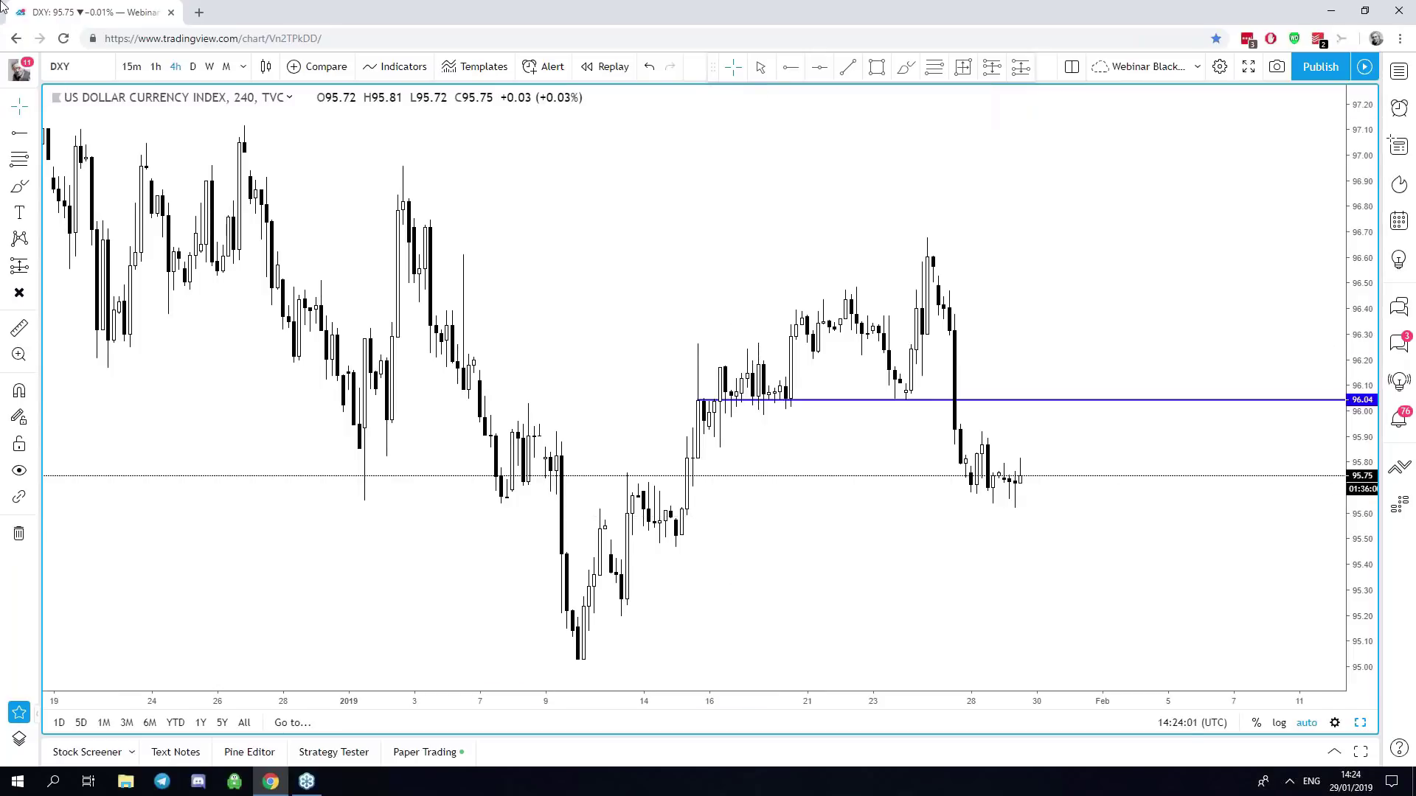
Add a ray near 96.53 from early January, then delete the upper 96.52 line.
left_click(790, 67)
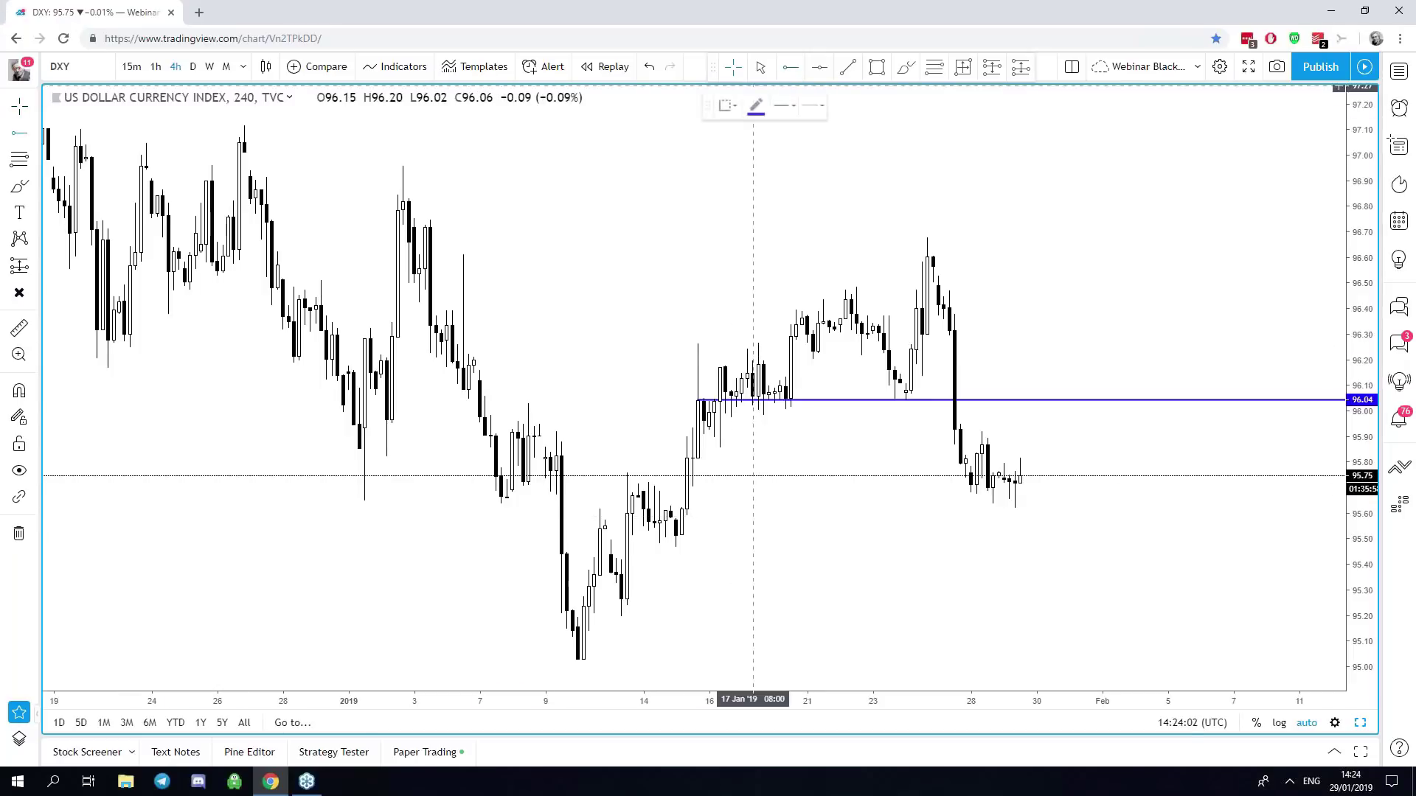
left_click(419, 276)
left_click(620, 234)
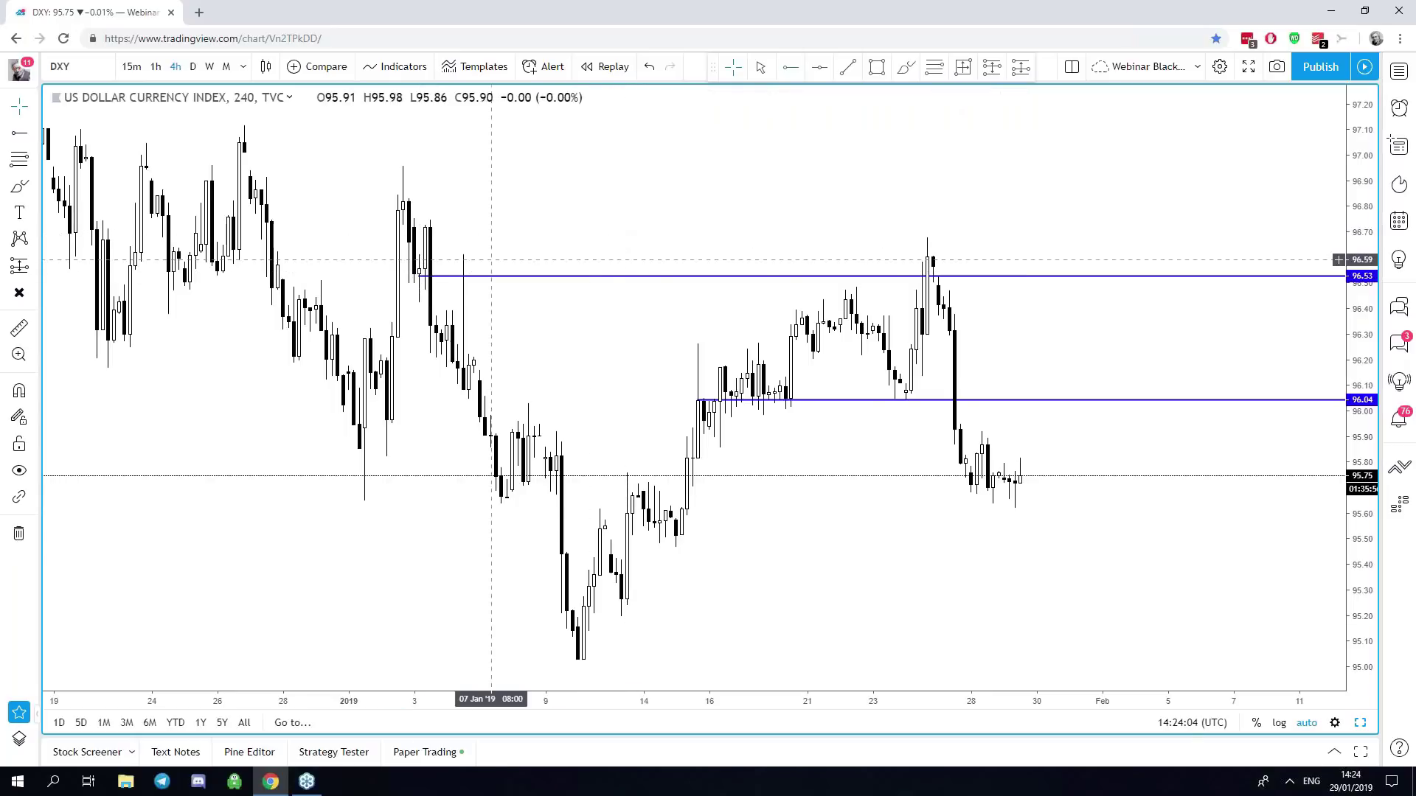
left_click(413, 277)
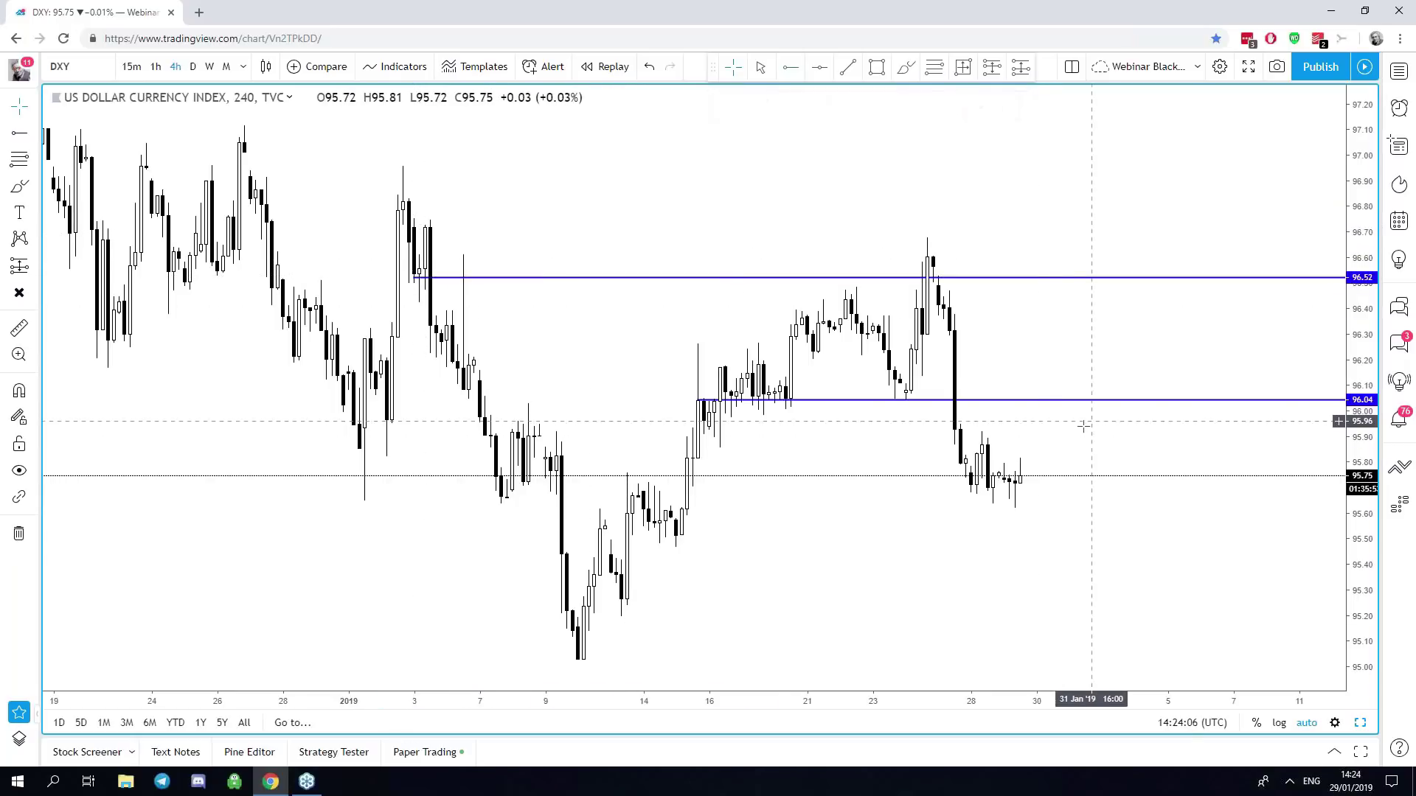
key("Delete")
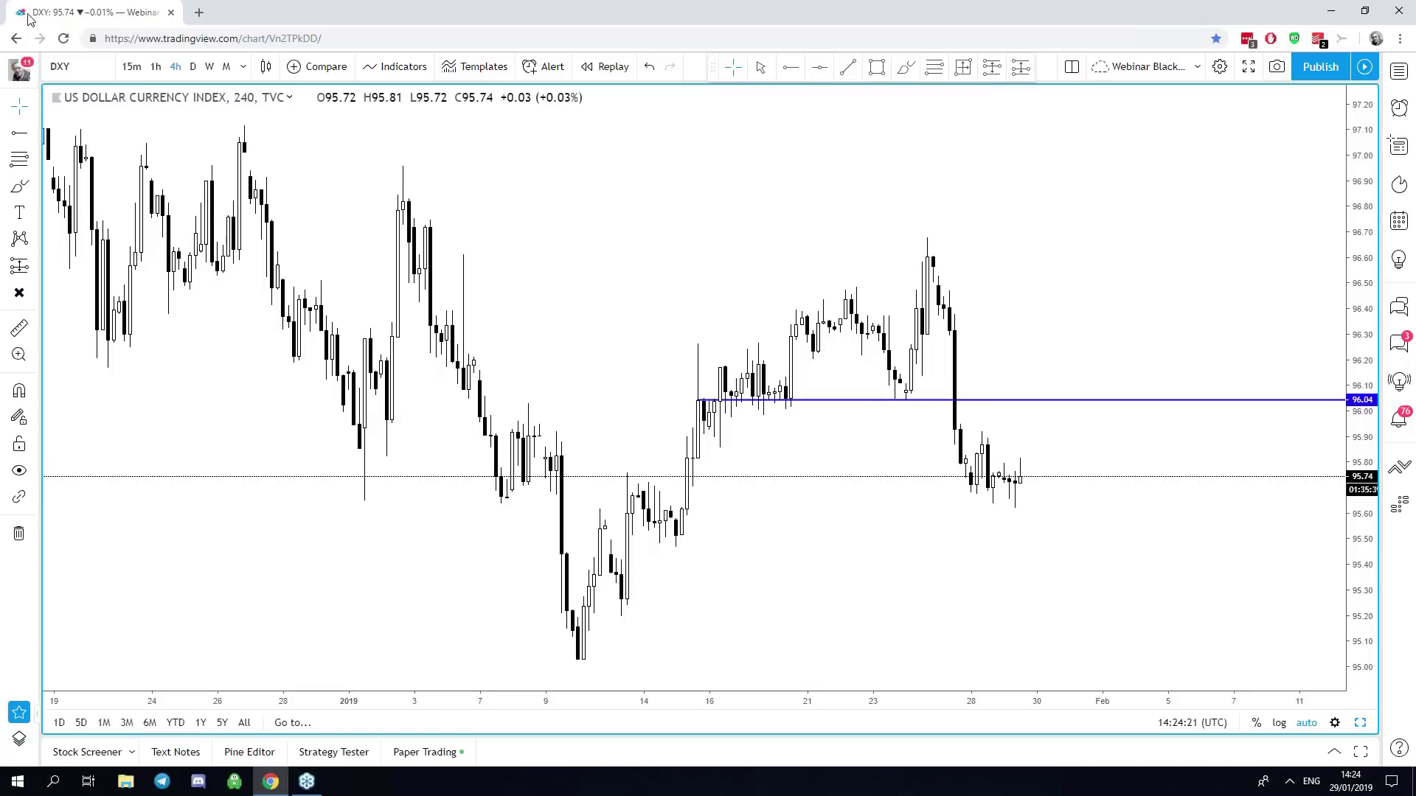
With the Brush, sketch red strokes on the late-January high, beside 96.04 and along the drop.
left_click(906, 67)
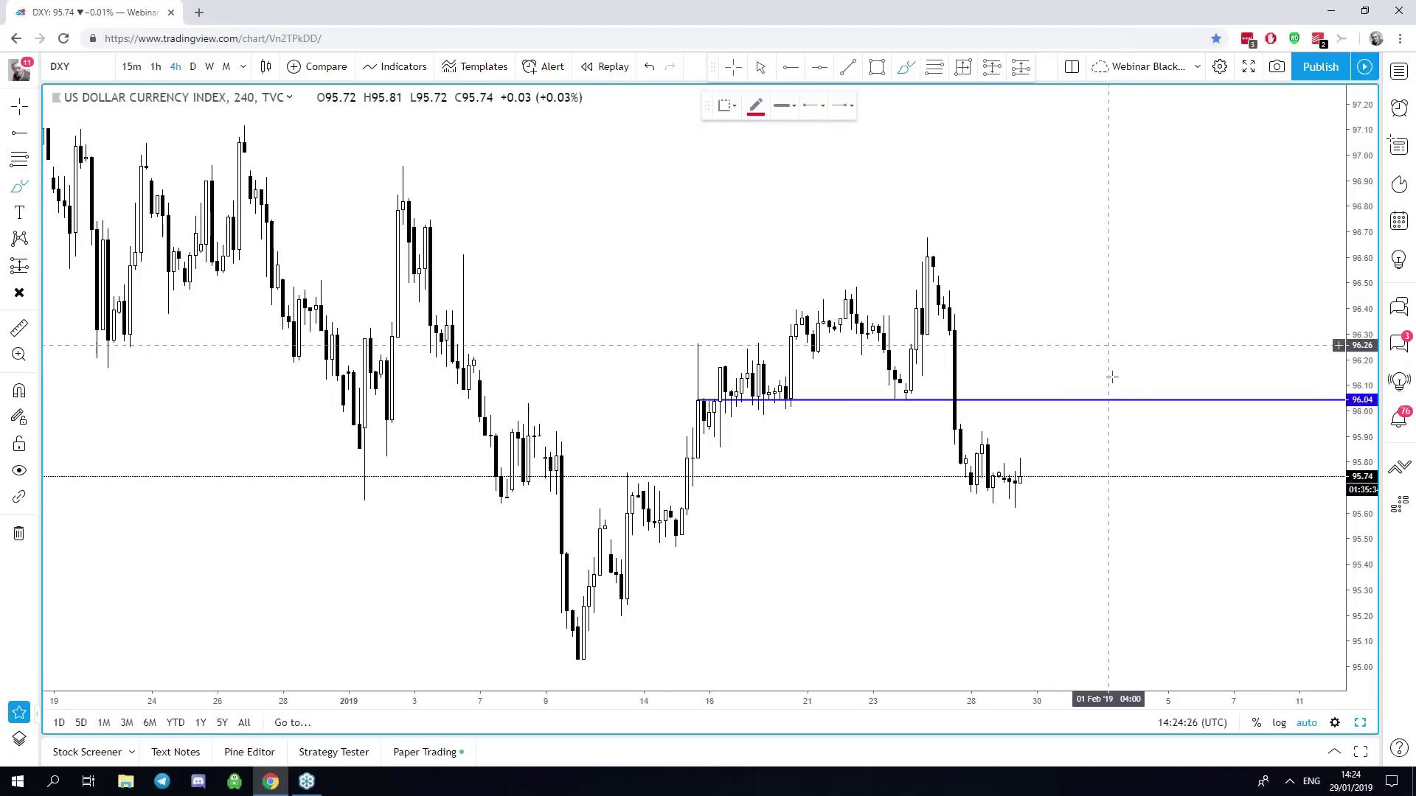
left_click_drag(917, 227, 943, 243)
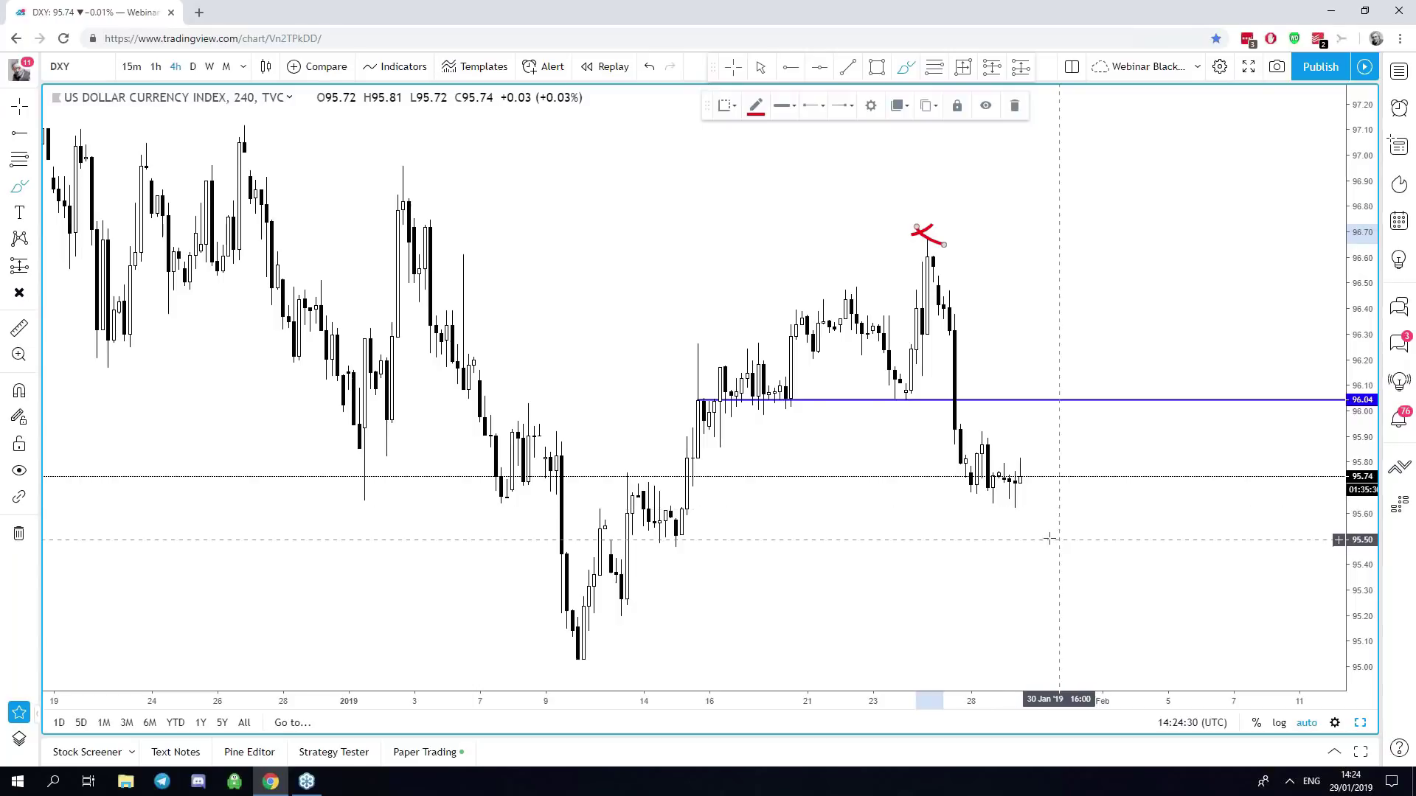
left_click_drag(1052, 387, 1119, 399)
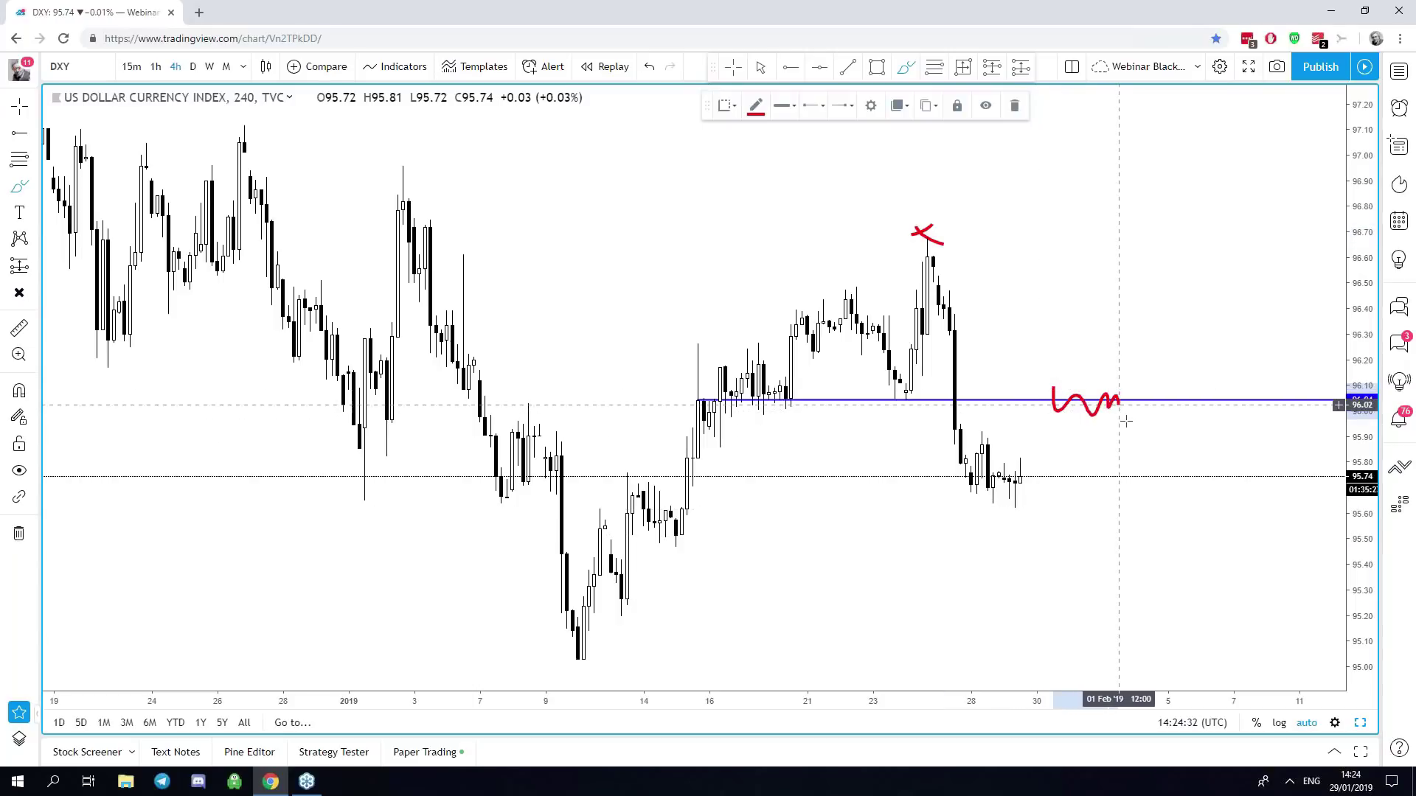
left_click_drag(955, 352, 965, 435)
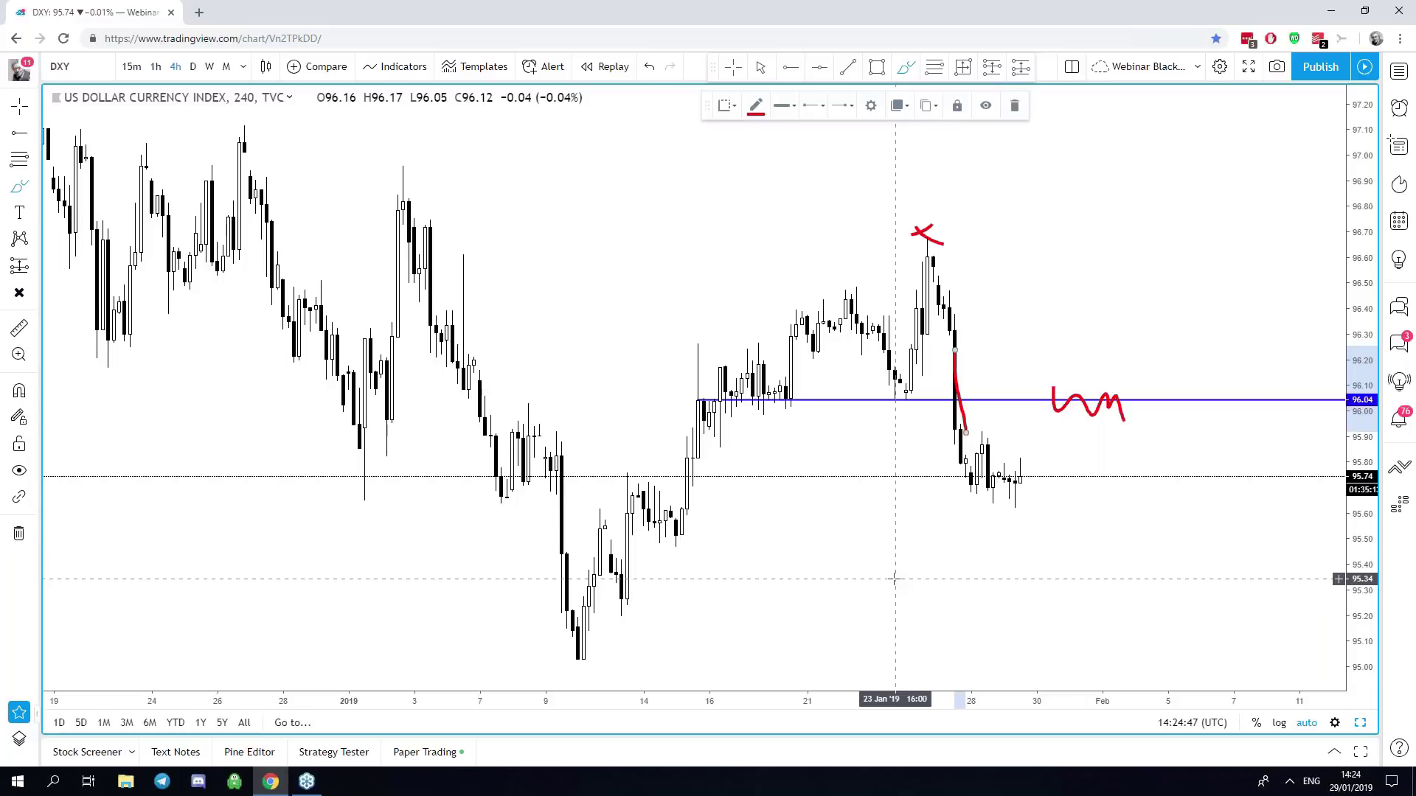
Remove all drawings and load gold XAUUSD as the chart symbol.
left_click(19, 533)
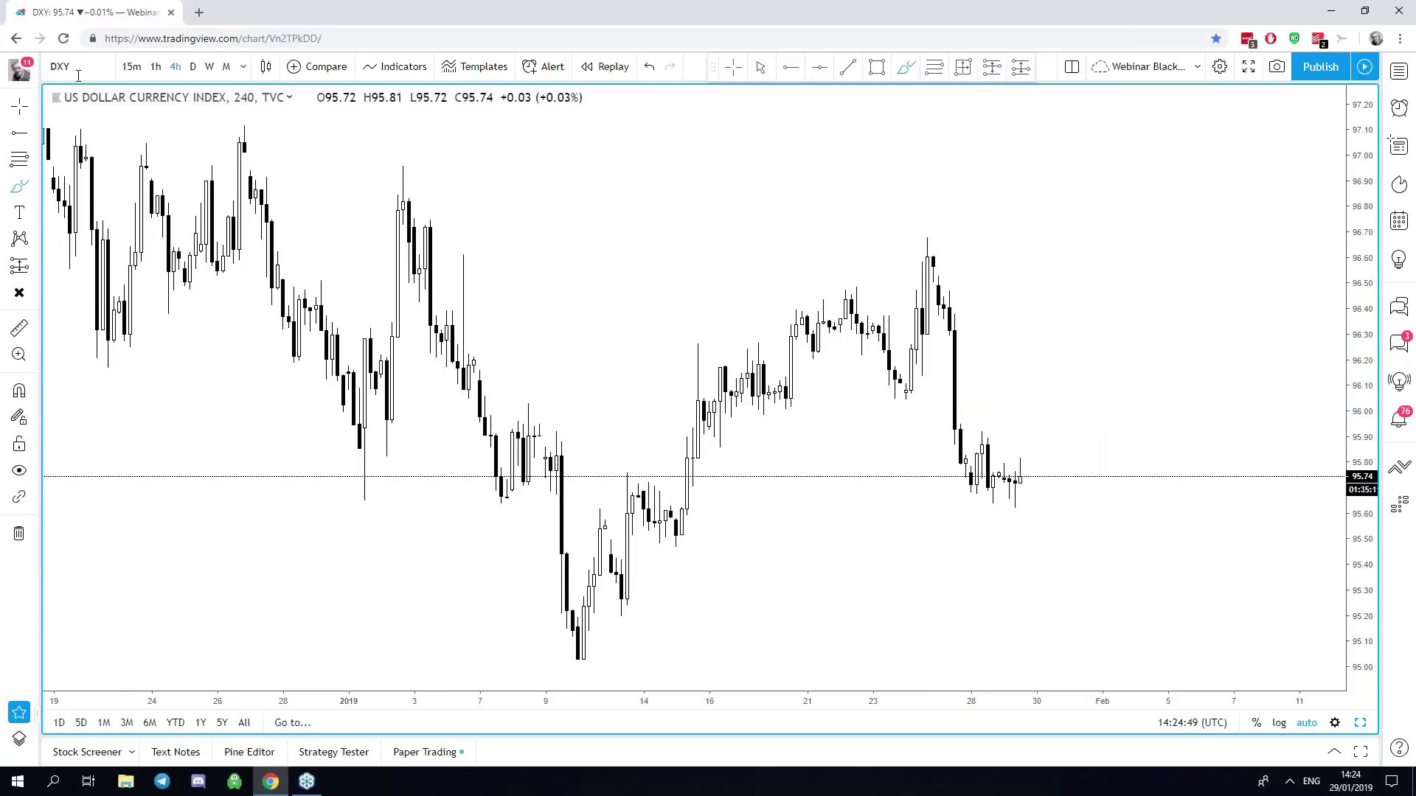
left_click(78, 76)
type("XAUUSD")
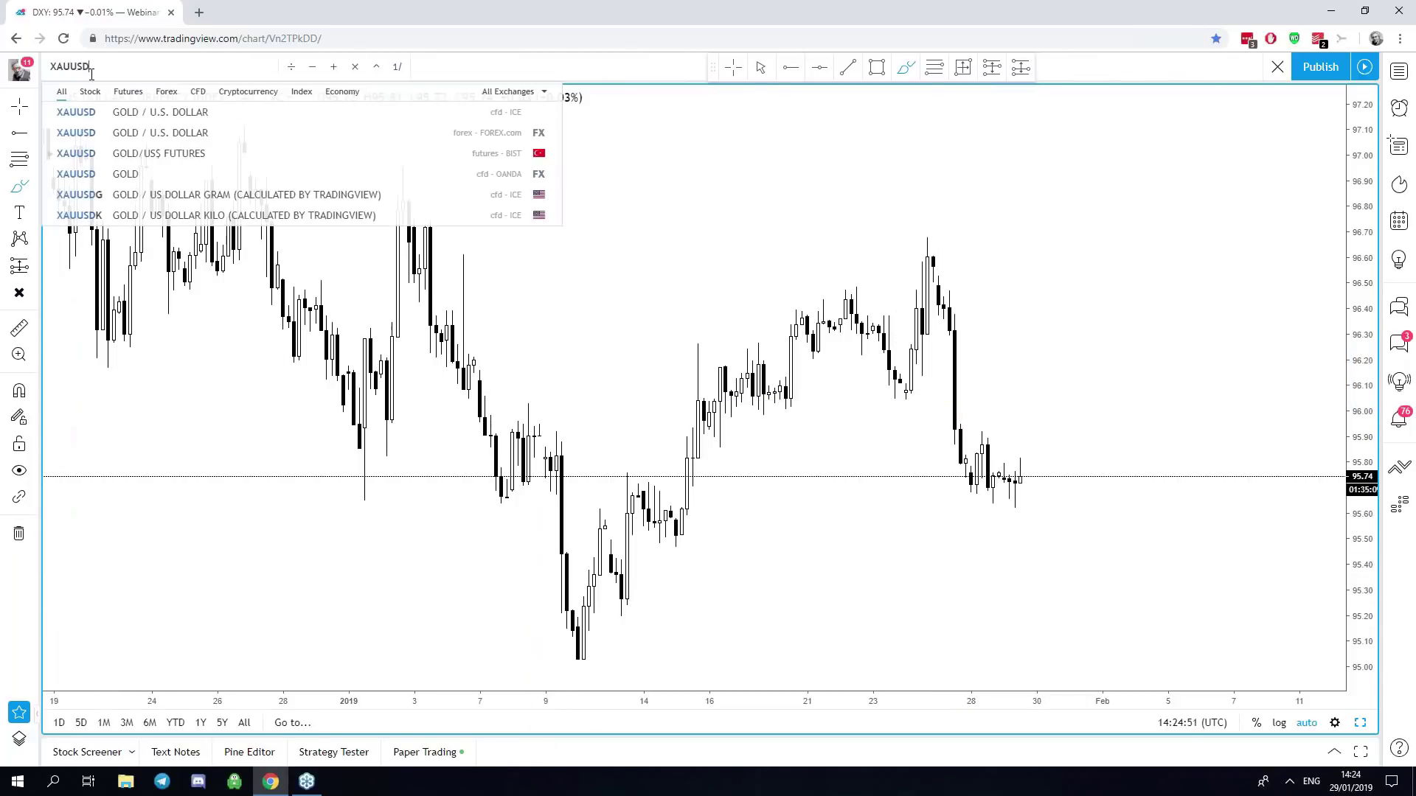
key("Return")
Try daily and monthly, then settle gold on weekly candles spanning 2017 to early 2019.
left_click(193, 66)
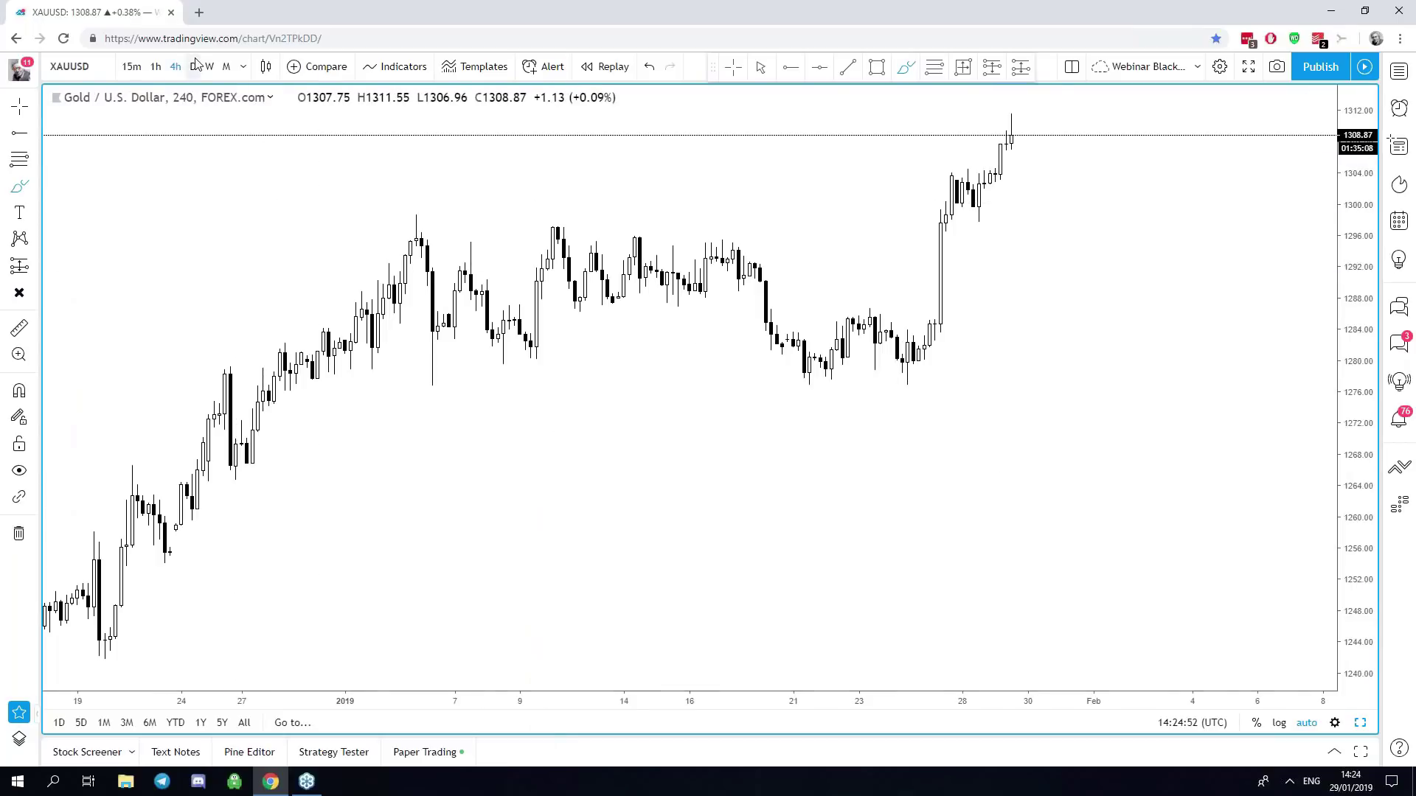
left_click(224, 67)
left_click(209, 67)
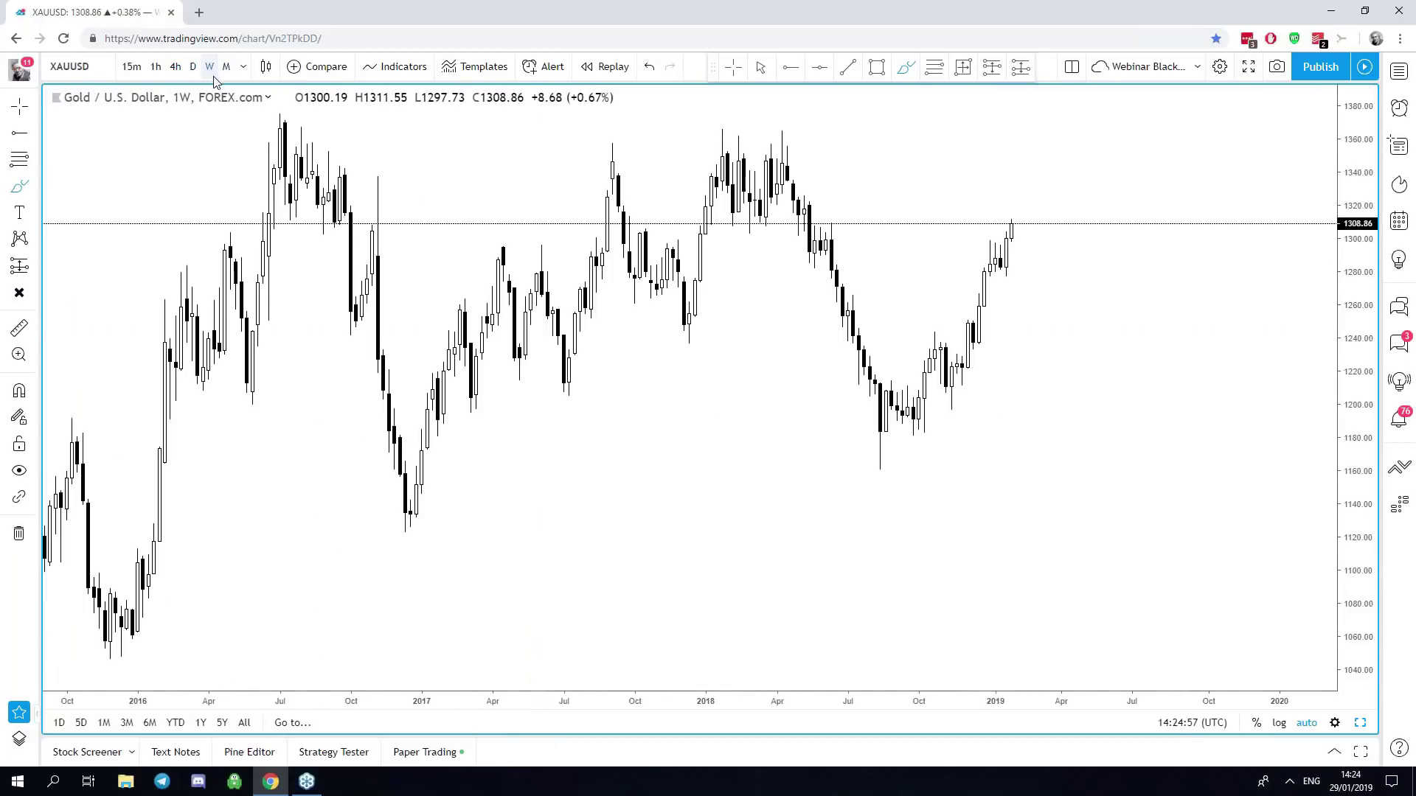
scroll(590, 325, "up", 3)
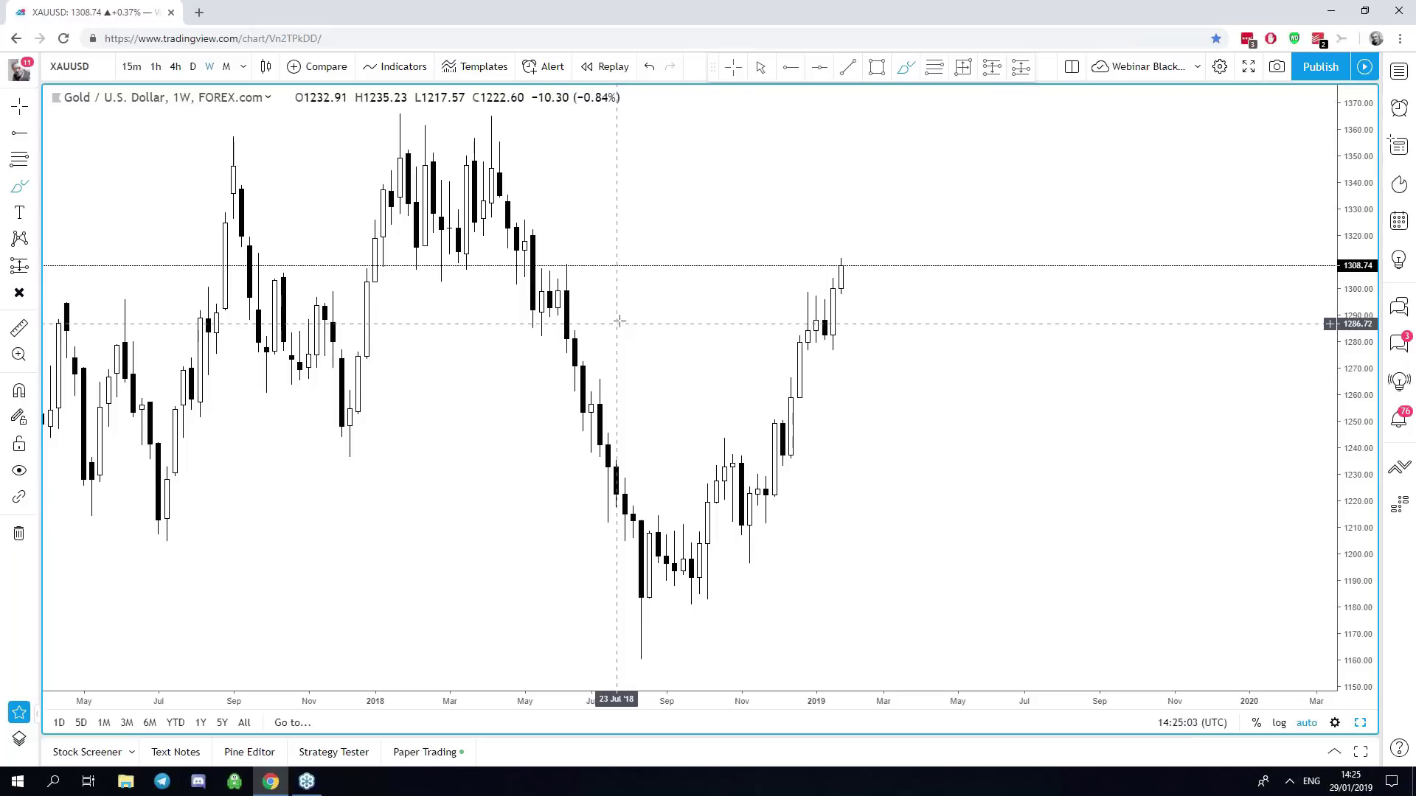
scroll(524, 451, "down", 1)
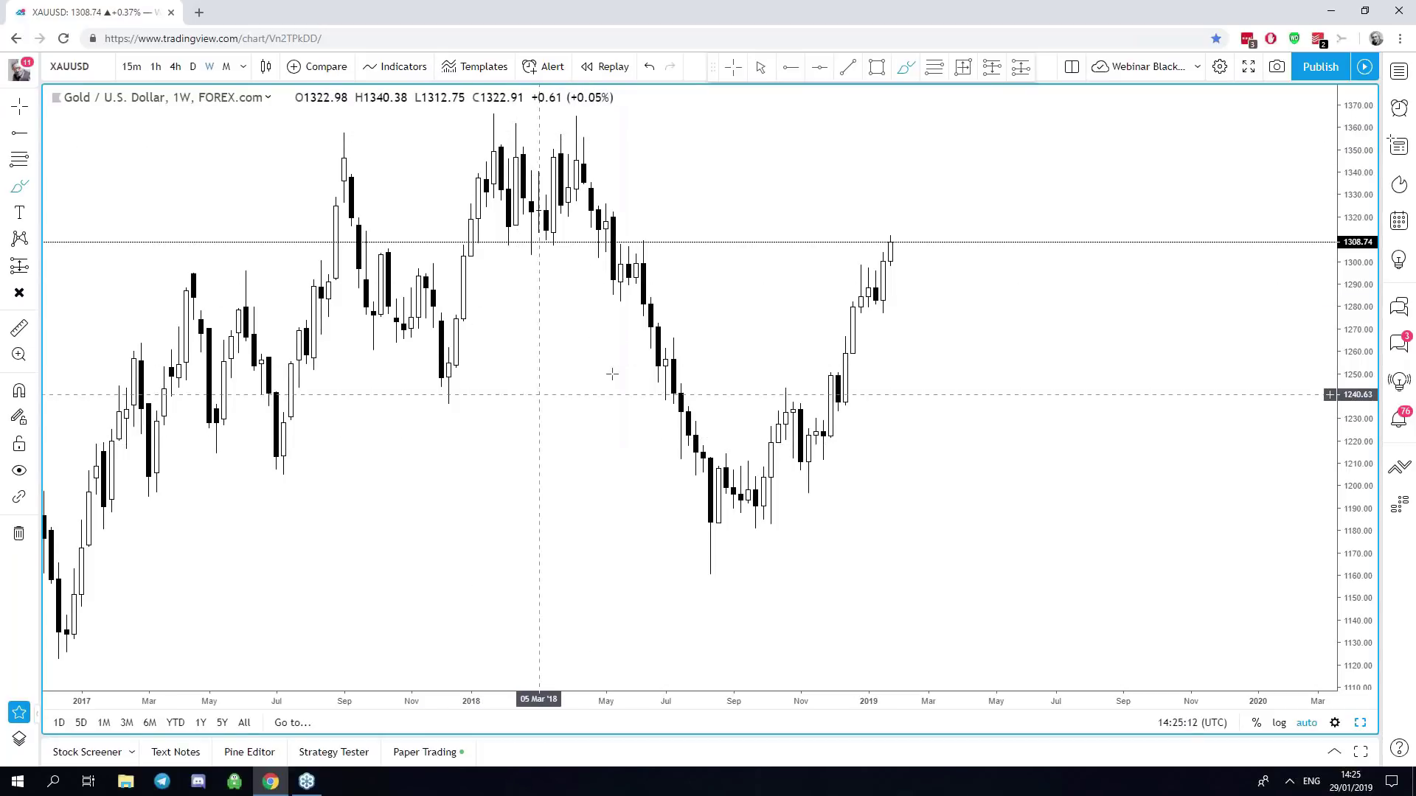
Snap a blue horizontal line onto the 1292.84 level using Magnet mode.
left_click(628, 278)
left_click(19, 390)
left_click_drag(610, 278, 629, 278)
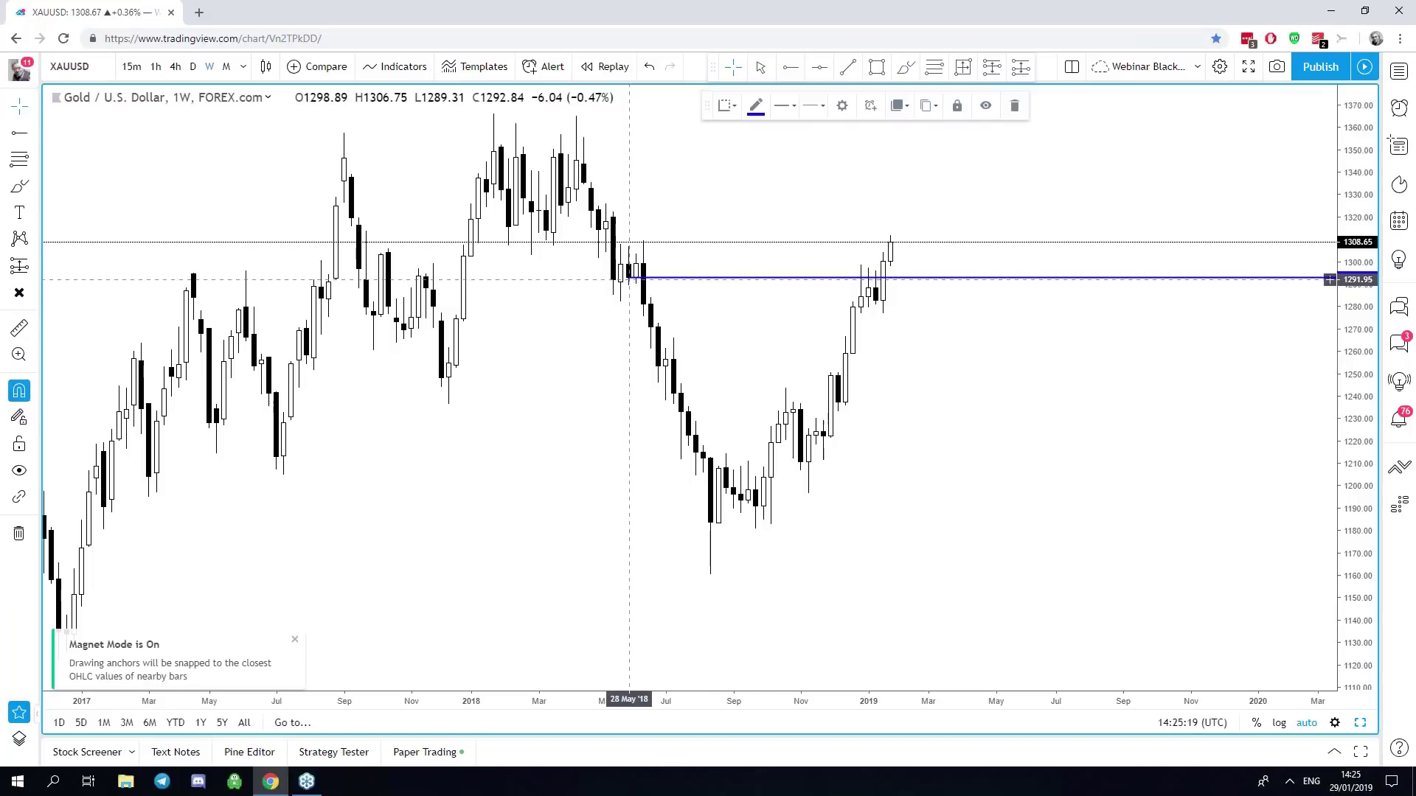
left_click(1094, 470)
In a Lightshot capture, draw red arrows, a circle near 1292 and a box over the 2018 highs.
key("Print")
left_click_drag(1, 1, 1415, 791)
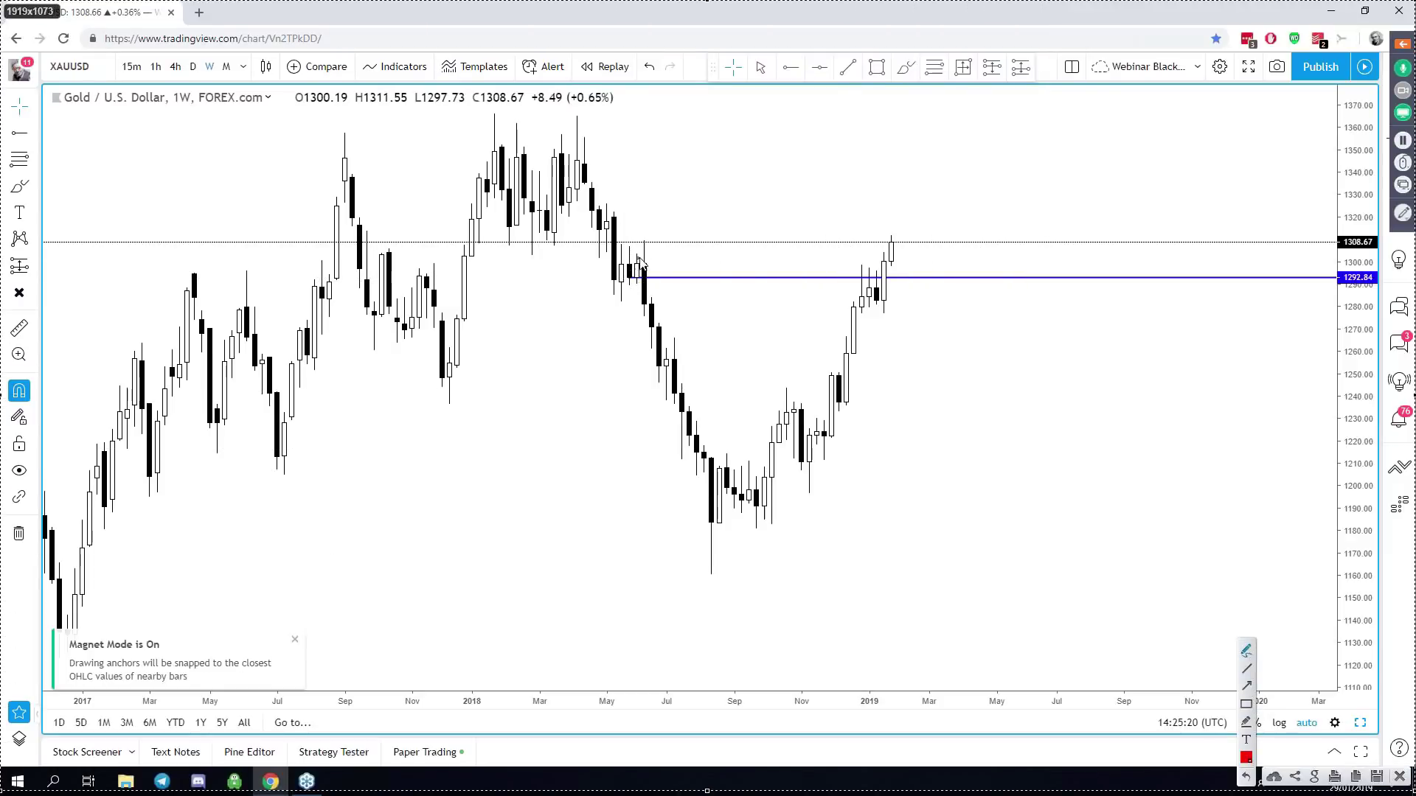
mouse_move(586, 184)
left_mouse_down()
mouse_move(625, 280)
mouse_move(650, 293)
mouse_move(721, 546)
left_mouse_up()
key("ctrl+z")
left_click_drag(853, 237, 880, 275)
left_click_drag(932, 301, 890, 297)
mouse_move(638, 258)
left_mouse_down()
mouse_move(658, 280)
mouse_move(601, 231)
mouse_move(964, 235)
left_mouse_up()
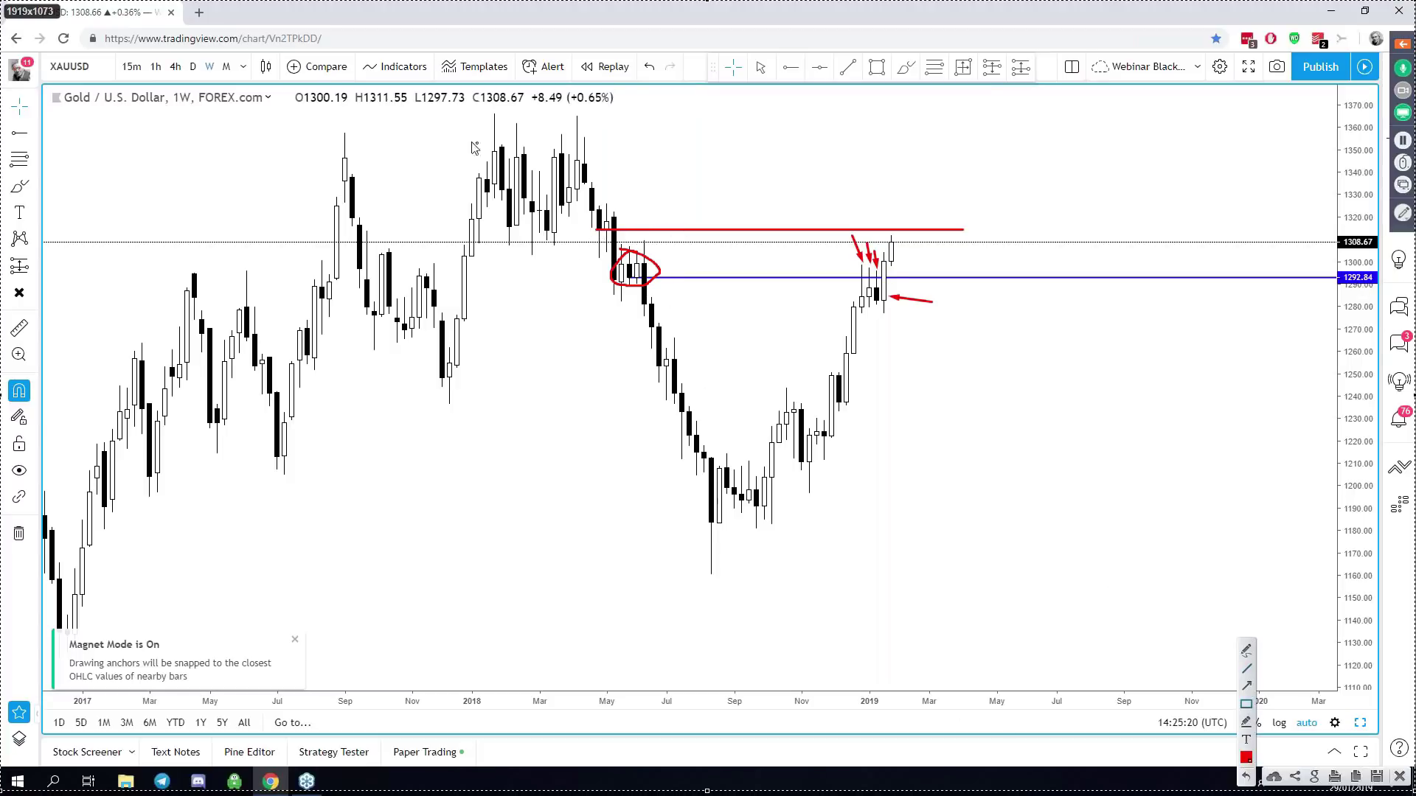
left_click_drag(344, 134, 622, 116)
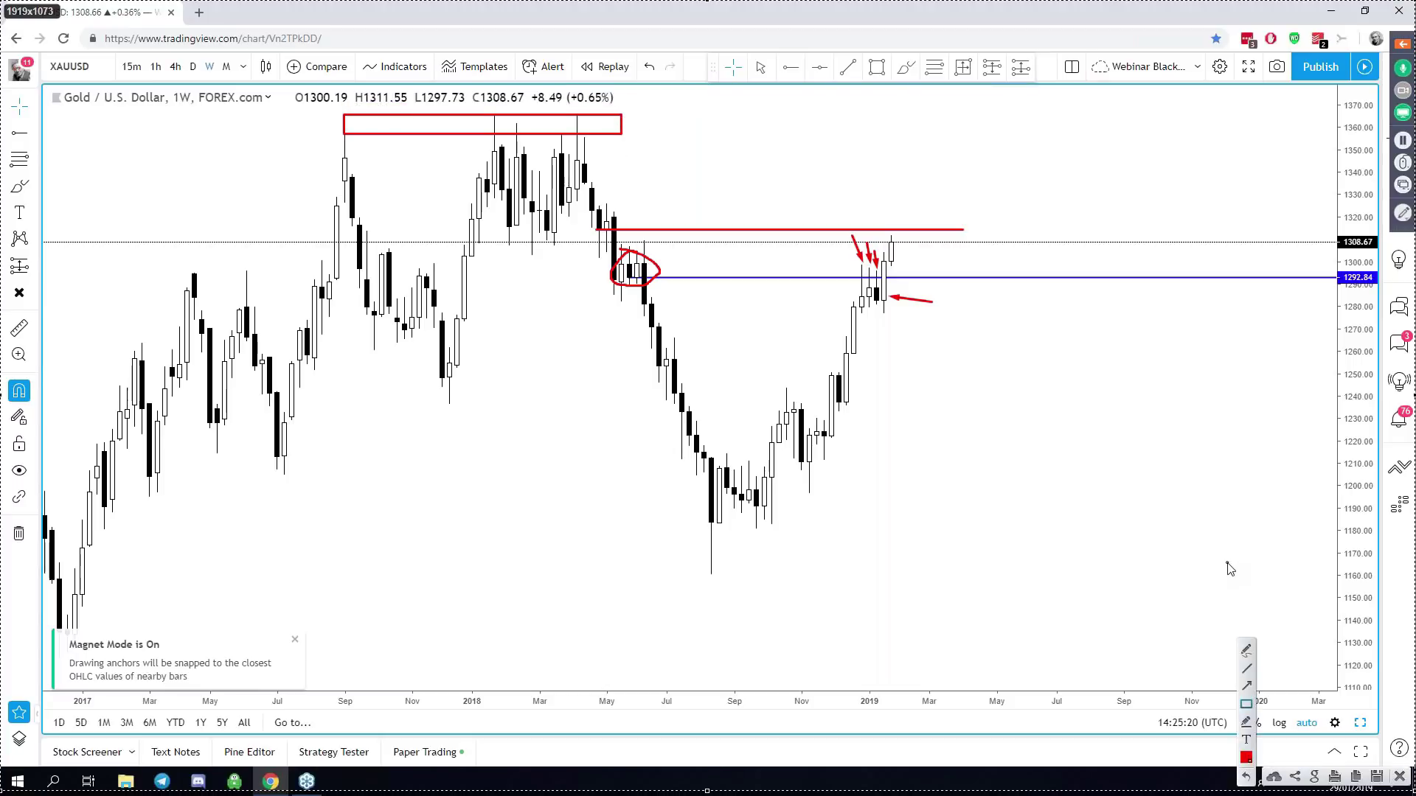
right_click(1172, 577)
Switch gold to daily candles and box the 1300–1306 zone in red in a new capture.
left_click(1122, 538)
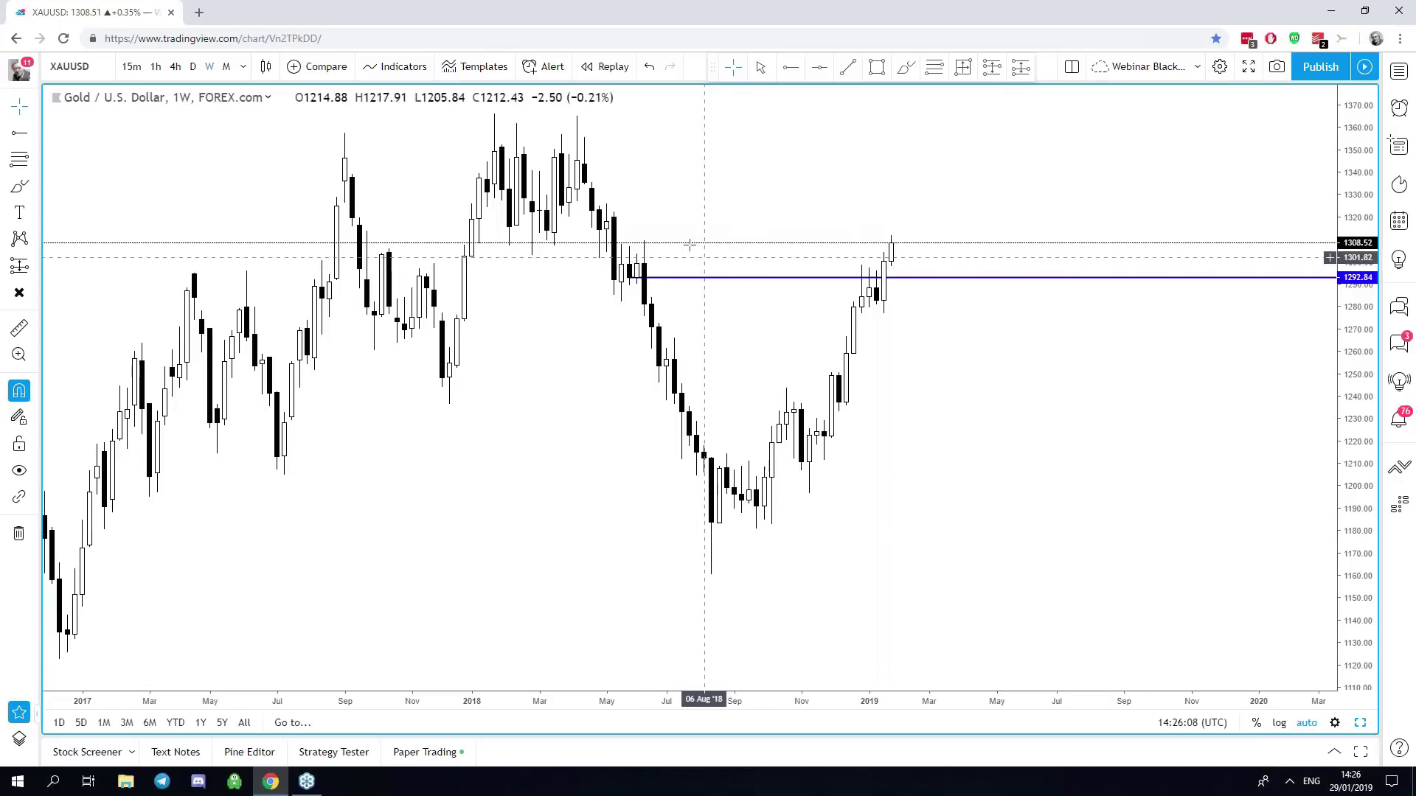
left_click(191, 71)
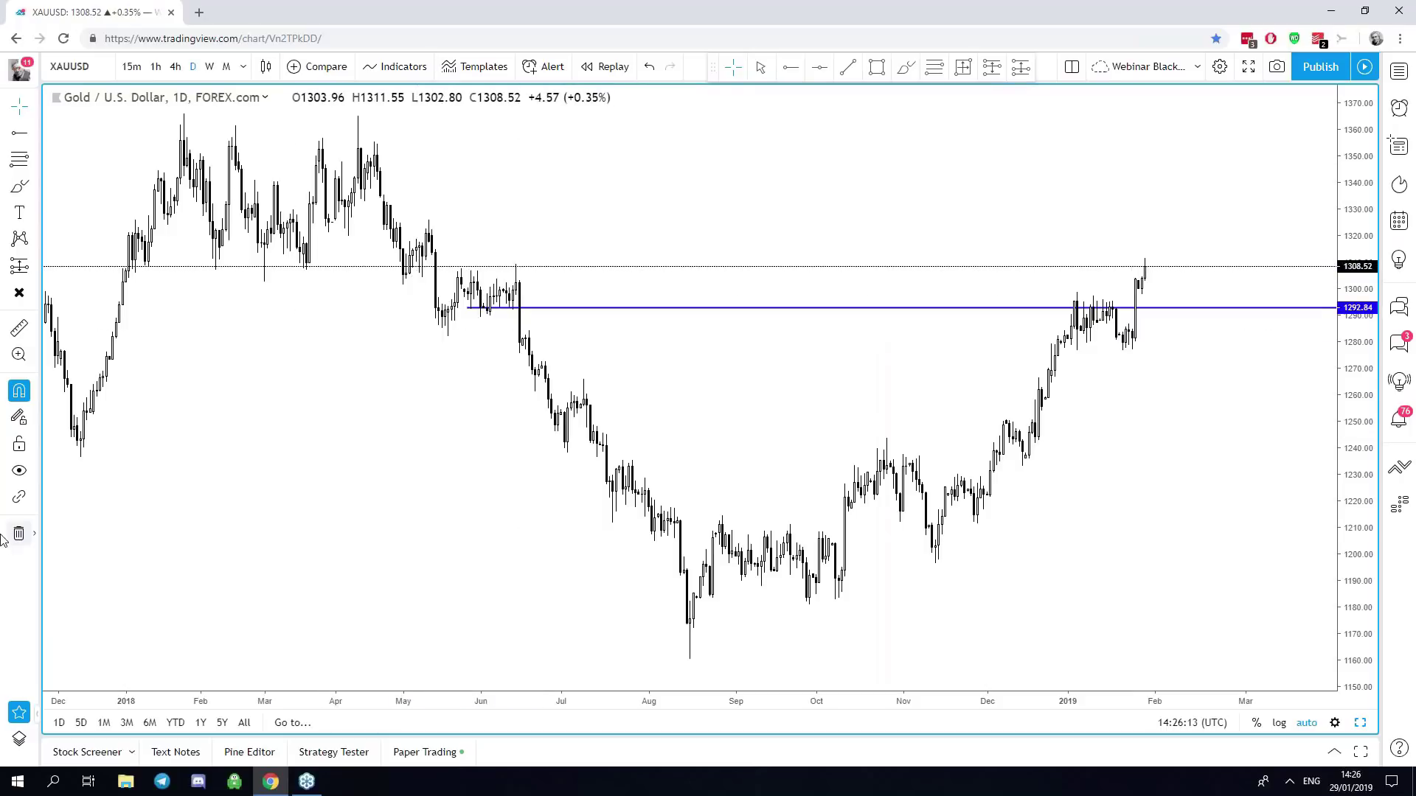
key("Print")
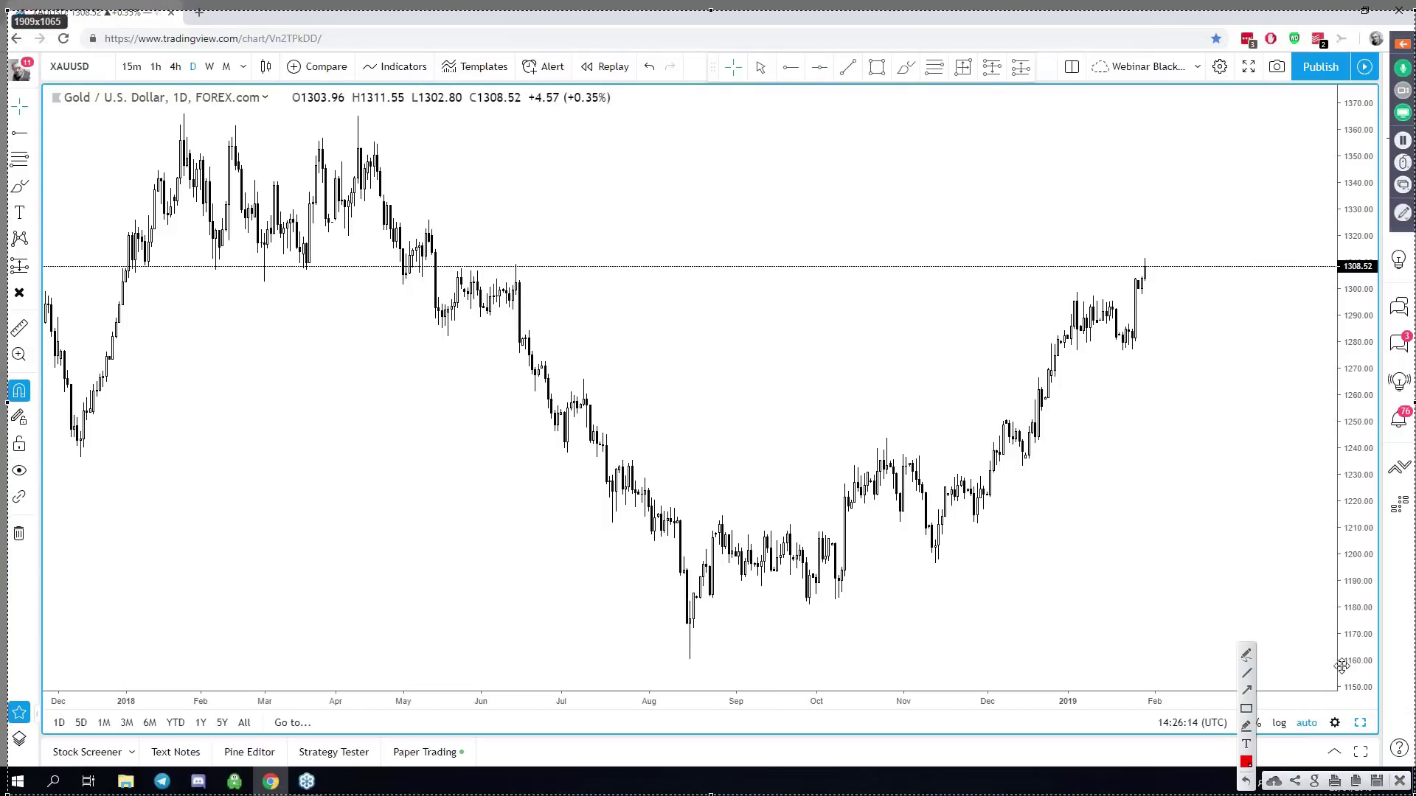
mouse_move(136, 263)
left_mouse_down()
mouse_move(1219, 293)
mouse_move(1319, 283)
left_mouse_up()
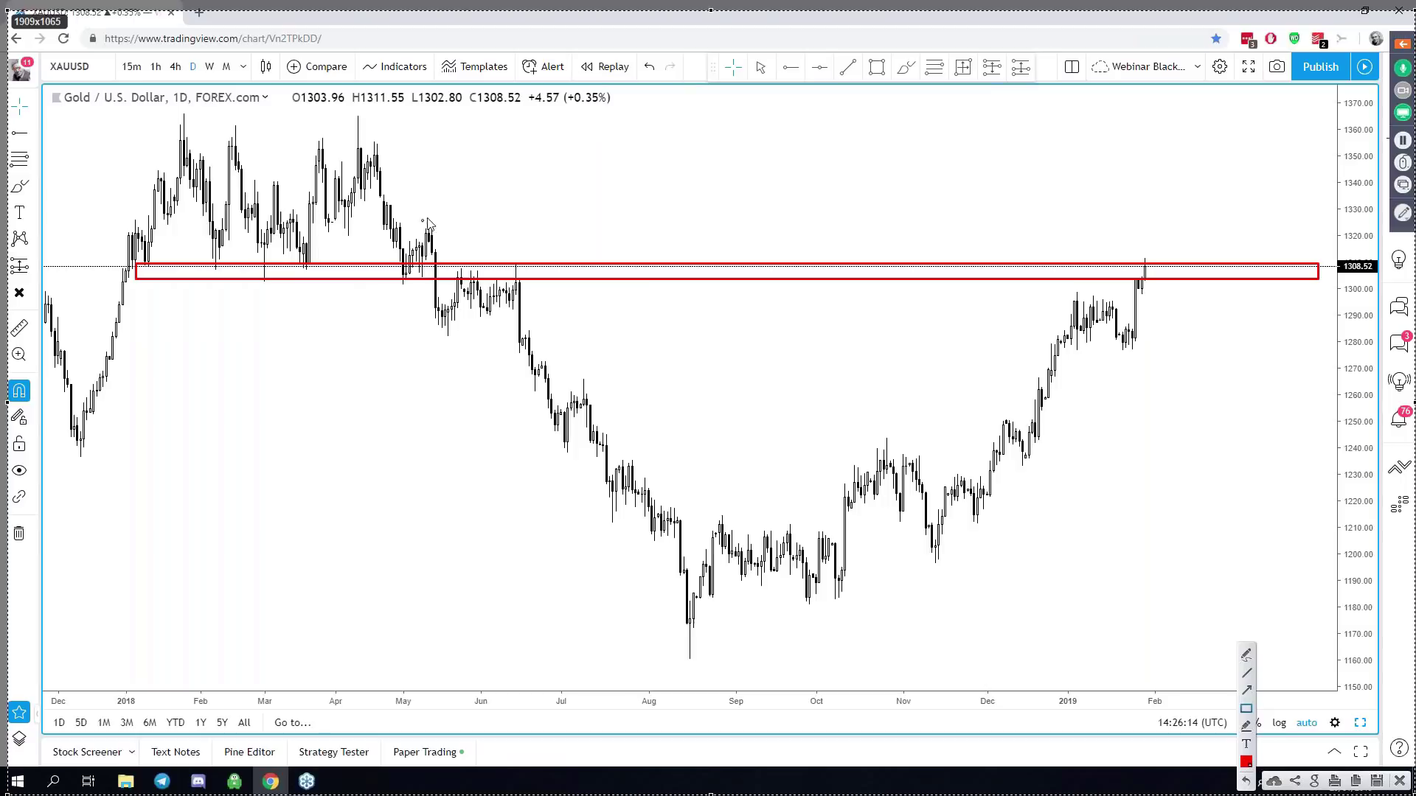
With the red pen, loop the June candles, trace the Feb–Apr 2018 highs and add a rising zigzag.
left_click(1247, 659)
mouse_move(429, 295)
left_mouse_down()
mouse_move(491, 319)
mouse_move(763, 608)
left_mouse_up()
mouse_move(509, 292)
left_mouse_down()
mouse_move(531, 322)
mouse_move(516, 289)
left_mouse_up()
left_click_drag(174, 128, 394, 139)
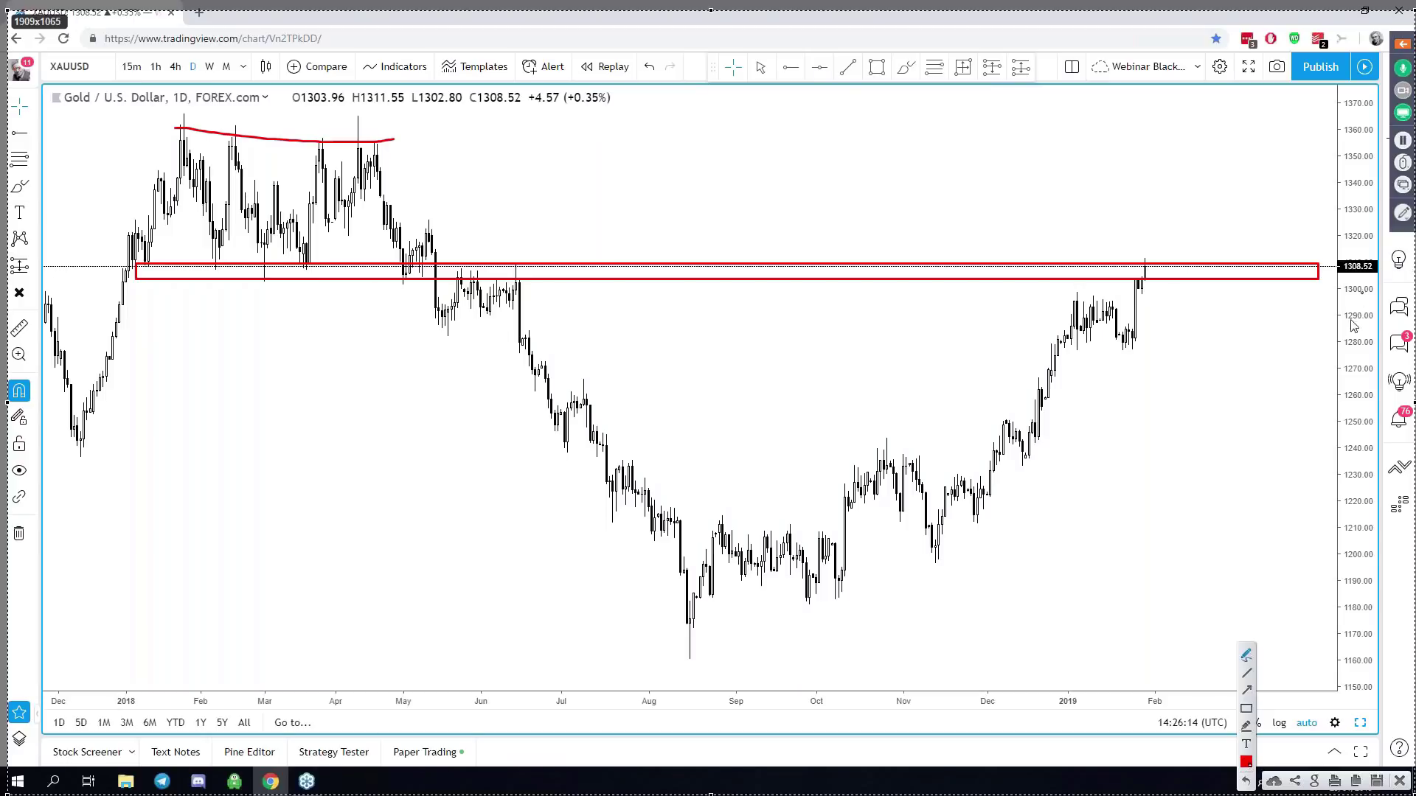
mouse_move(1147, 268)
left_mouse_down()
mouse_move(1169, 247)
mouse_move(1183, 264)
mouse_move(1195, 223)
left_mouse_up()
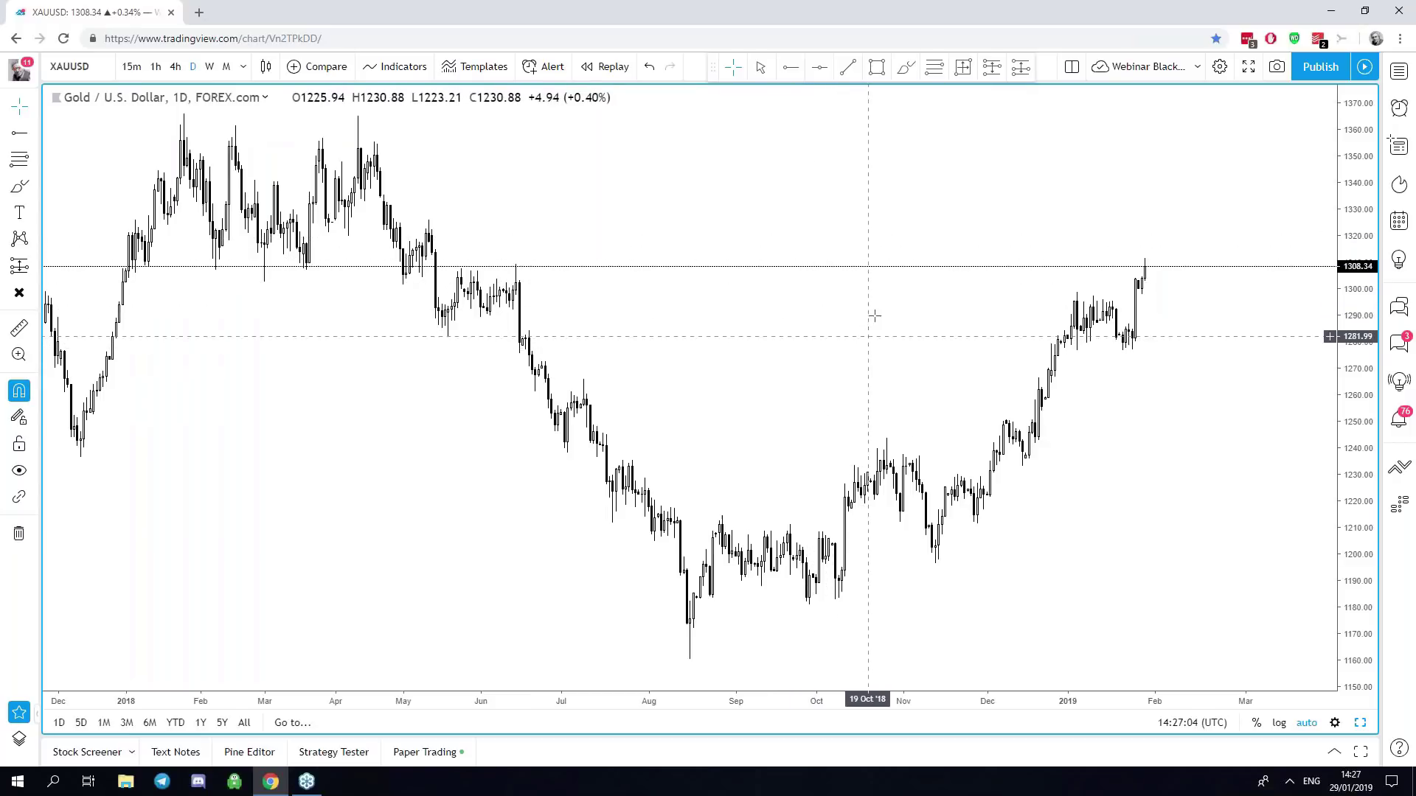
scroll(1045, 328, "right", 3)
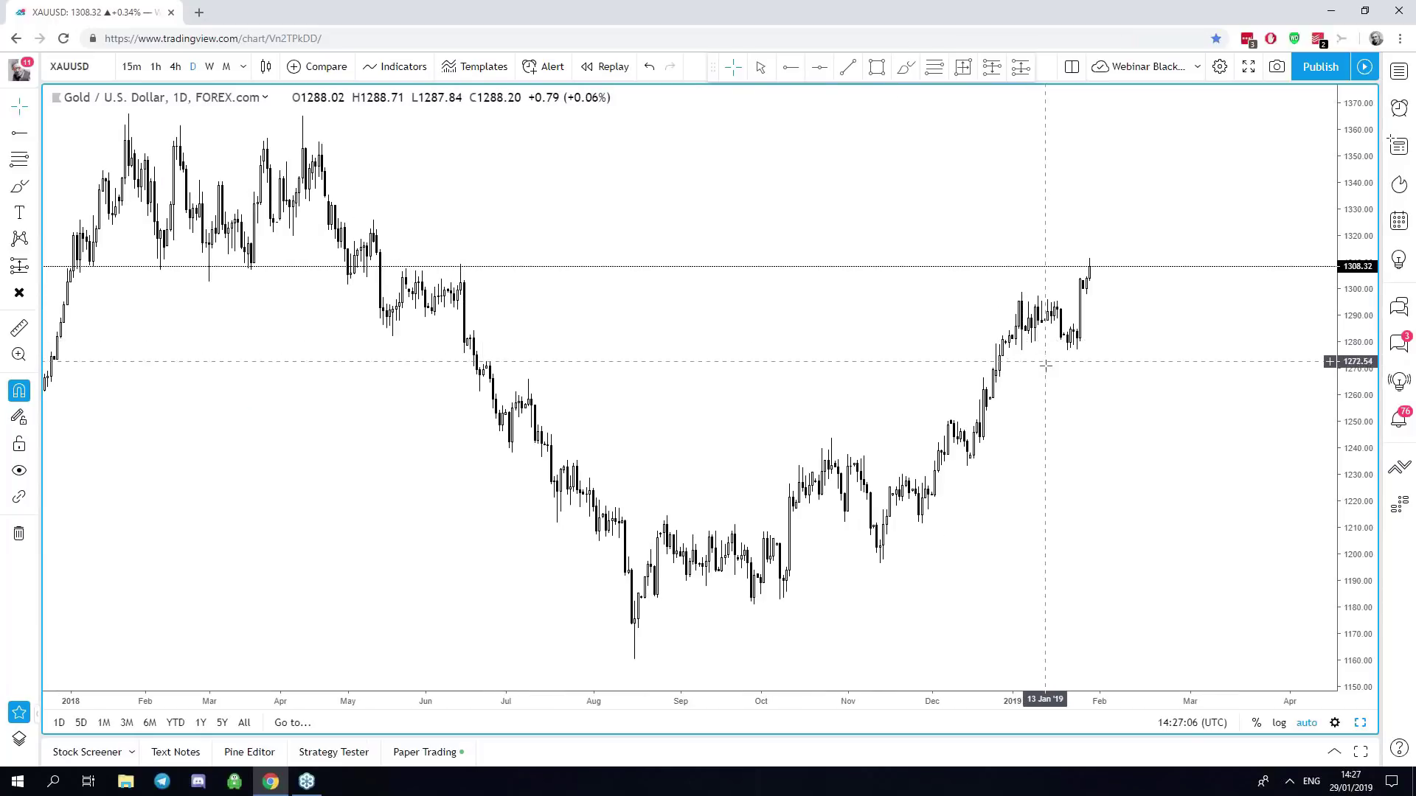